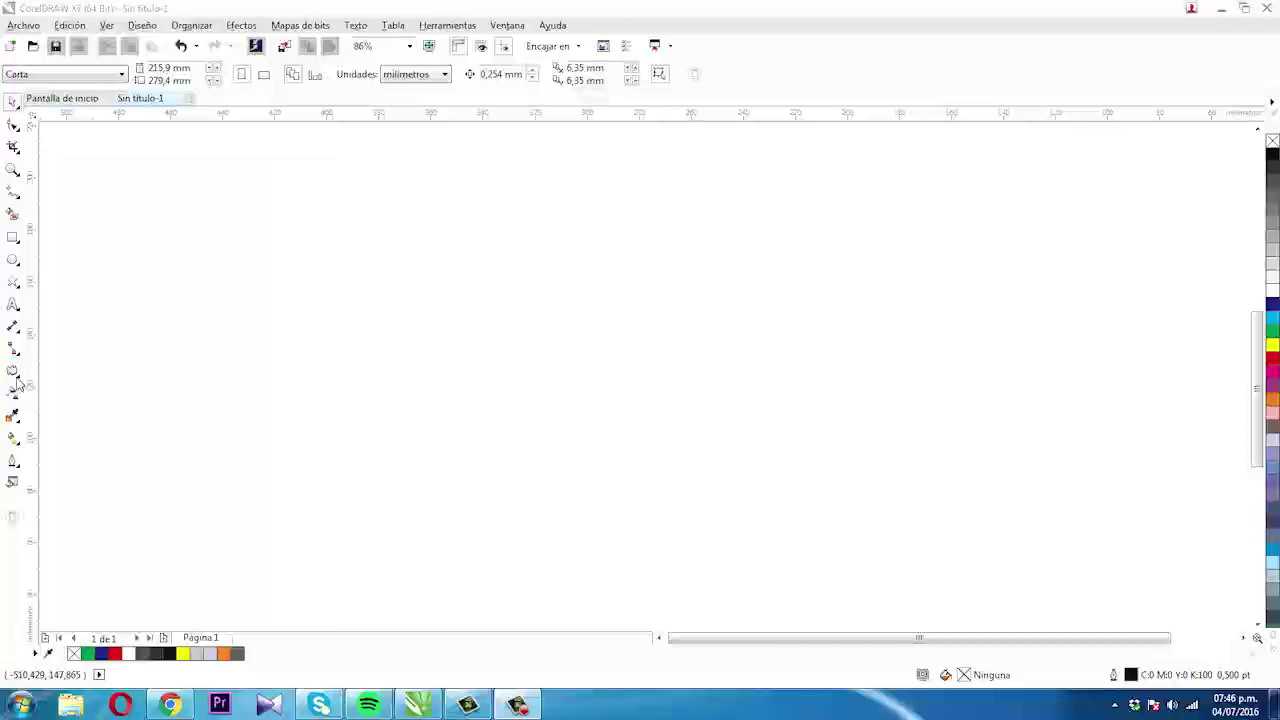
Draw a rectangle about 97 by 87 mm on the empty canvas and fill it green.
left_click(17, 383)
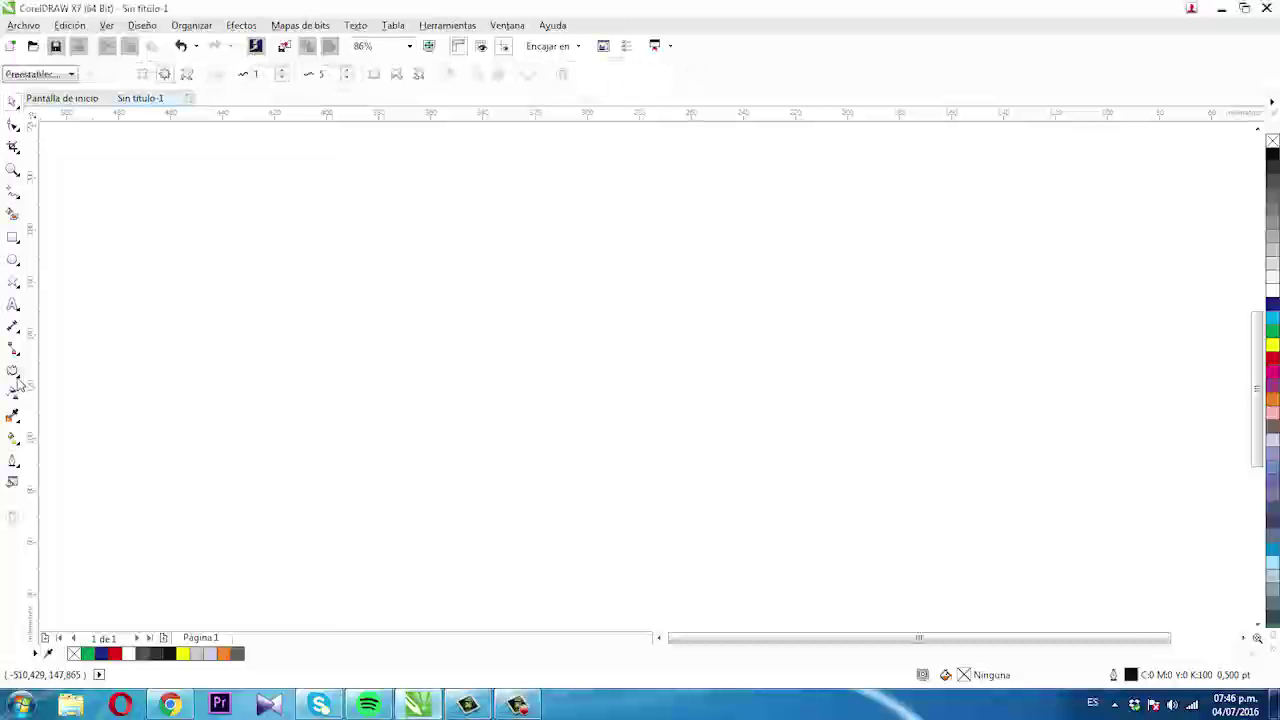
left_click(15, 373)
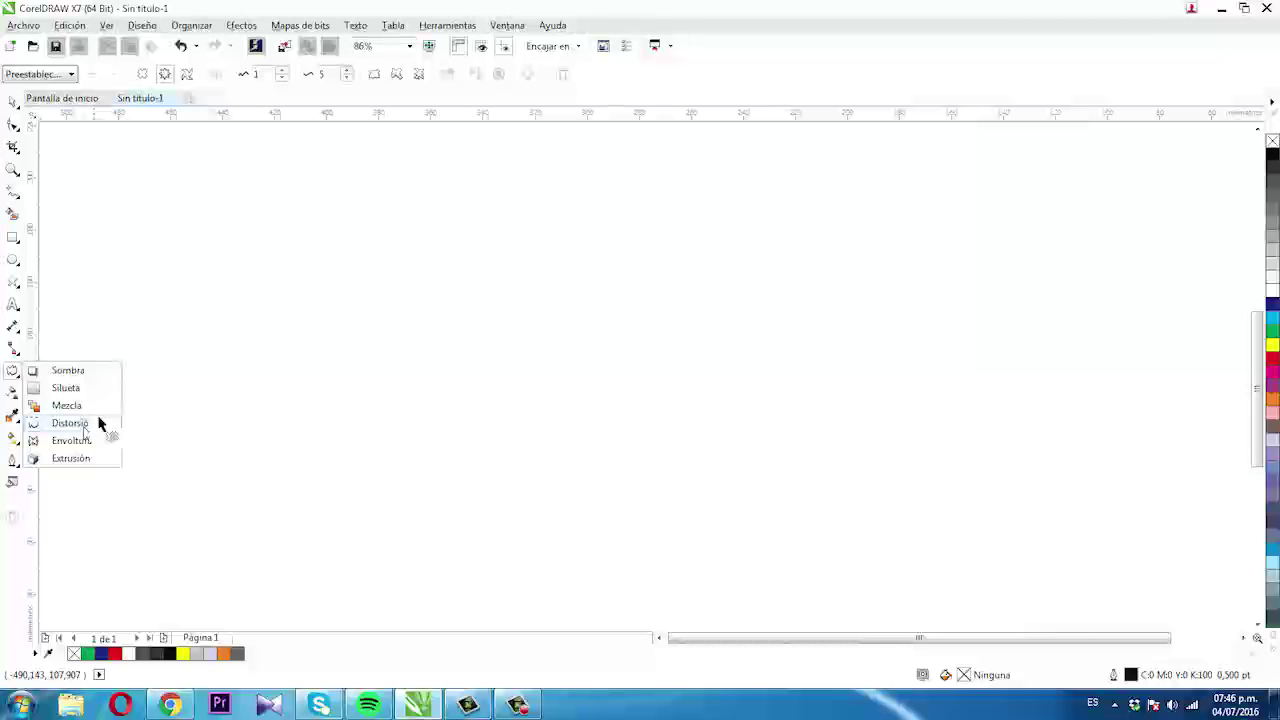
left_click(98, 423)
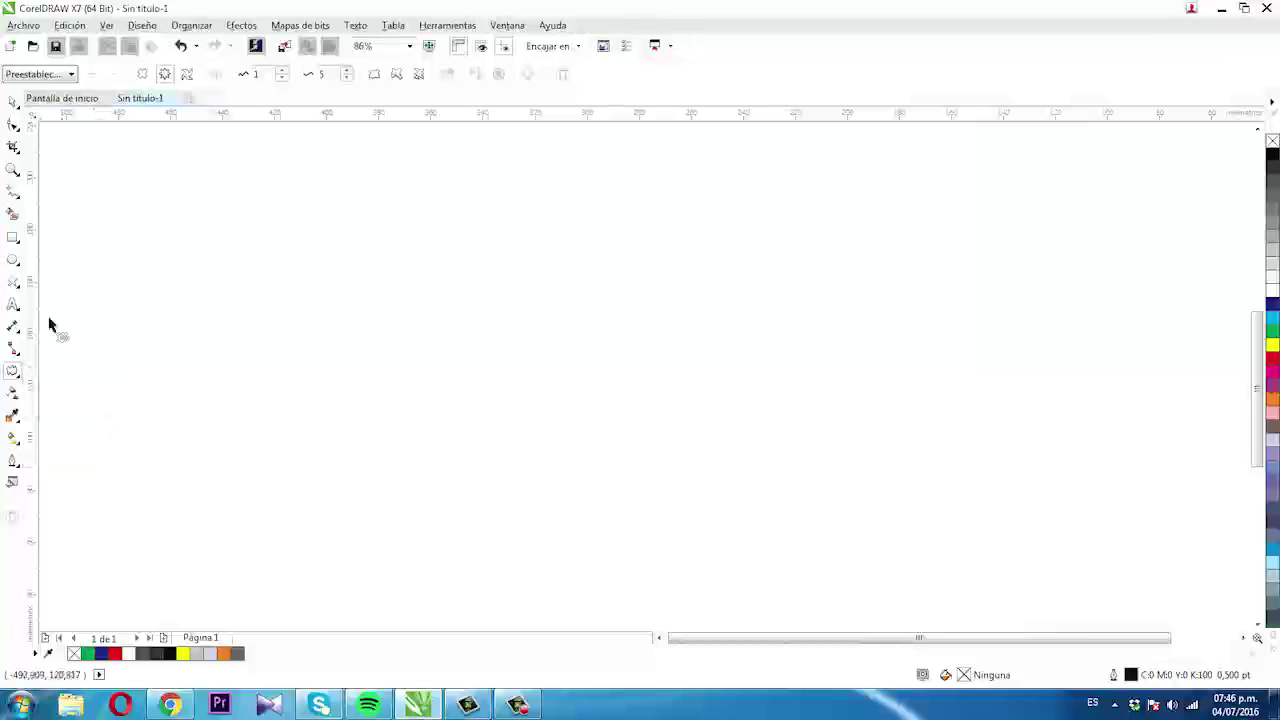
left_click(11, 240)
mouse_move(179, 261)
left_mouse_down()
mouse_move(259, 360)
mouse_move(463, 463)
mouse_move(433, 487)
left_mouse_up()
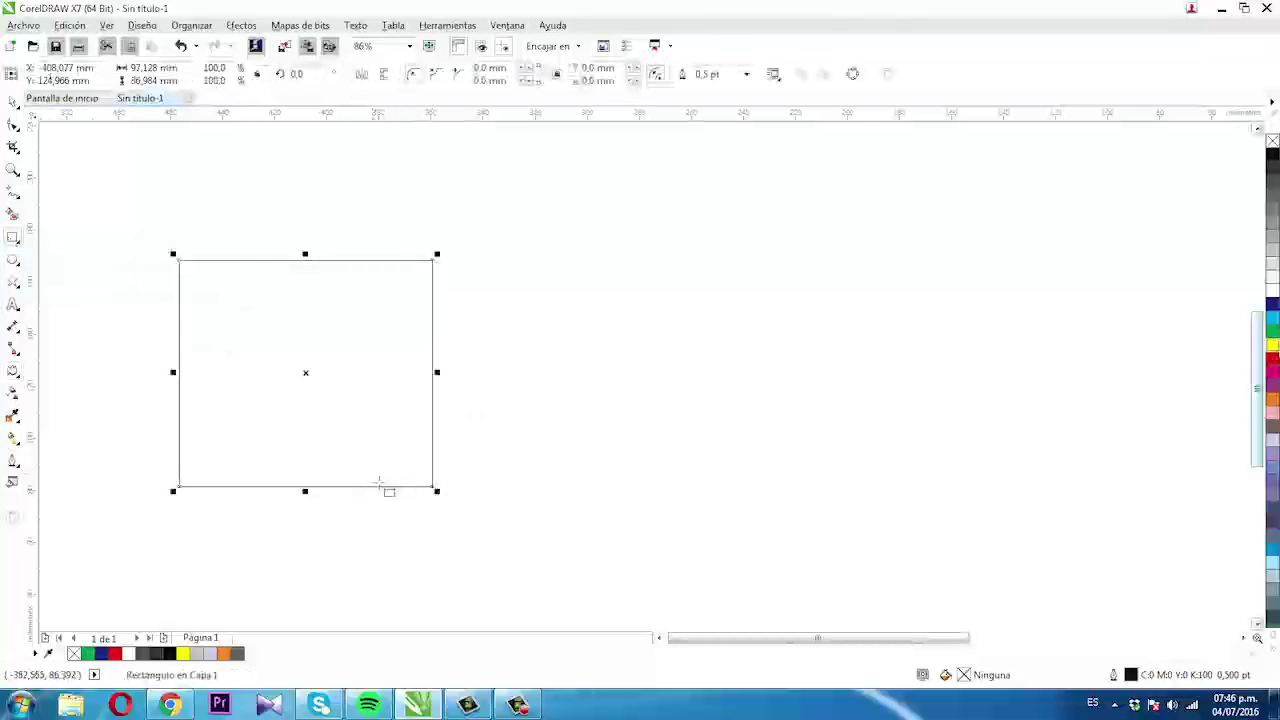
left_click(1272, 331)
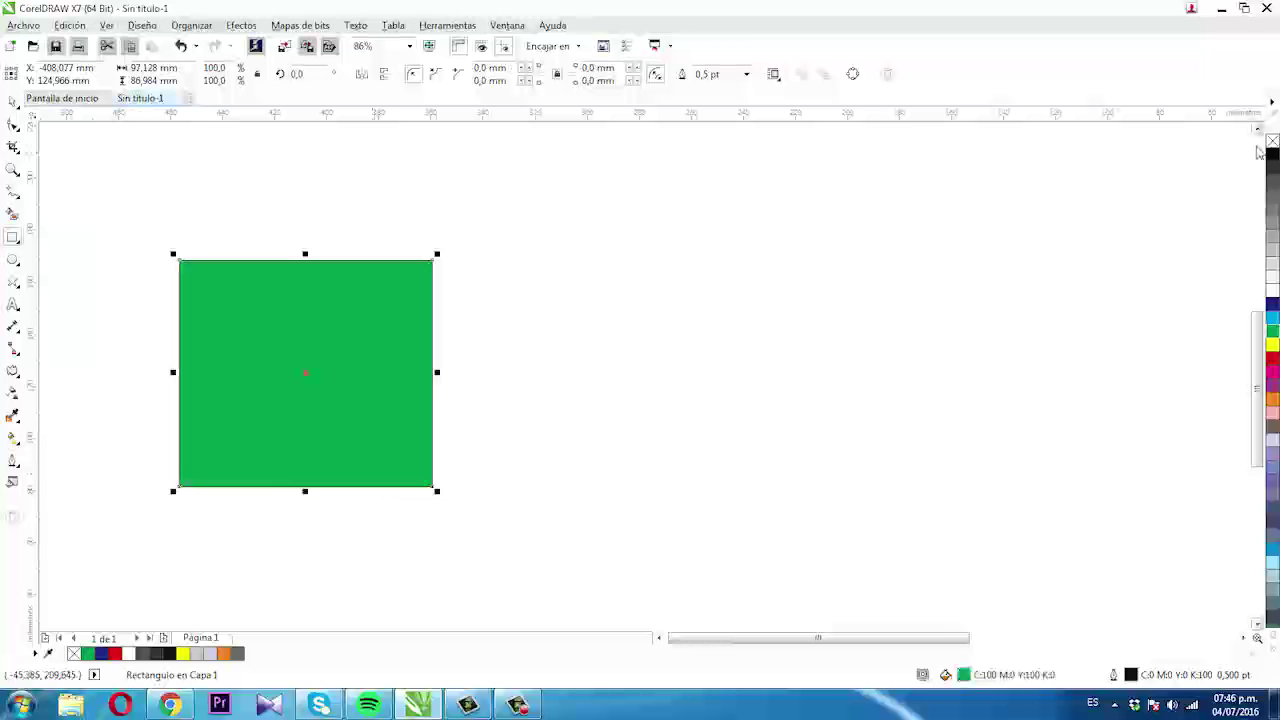
Apply a Push and Pull distortion to the green rectangle, trying amplitudes of about 155, -76 and -146 before settling on about 129.
left_click(13, 372)
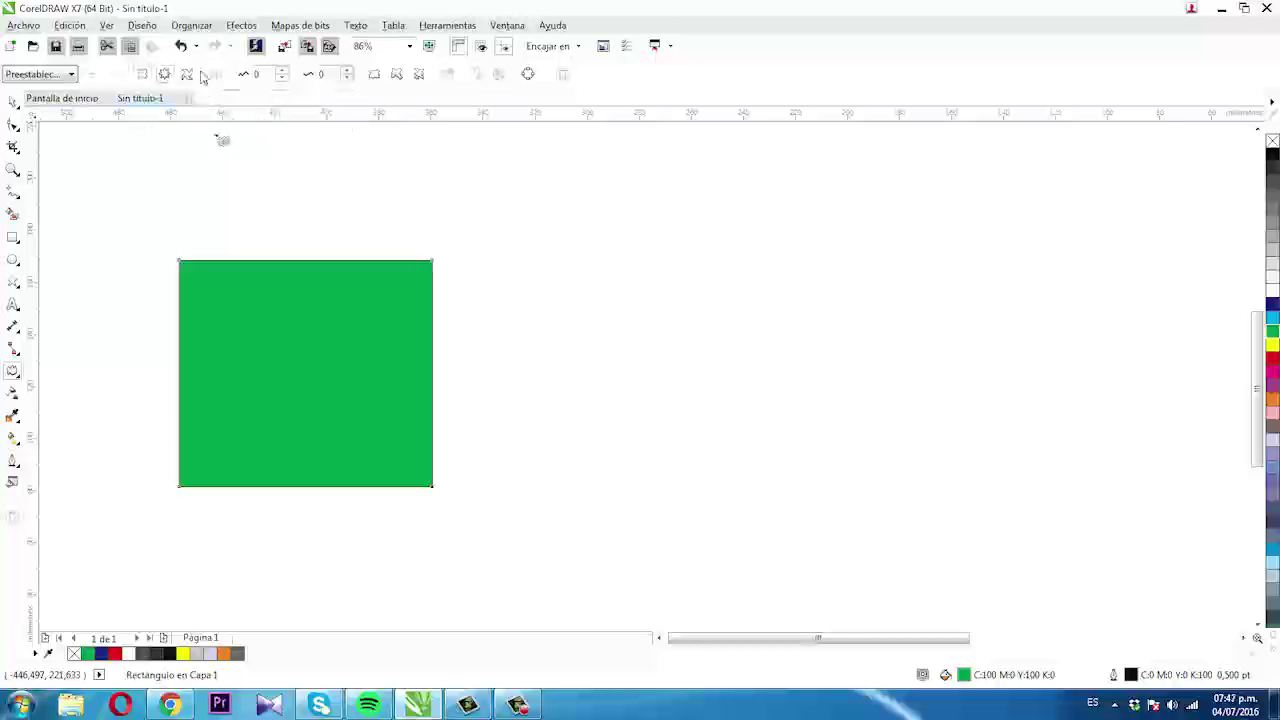
left_click(192, 76)
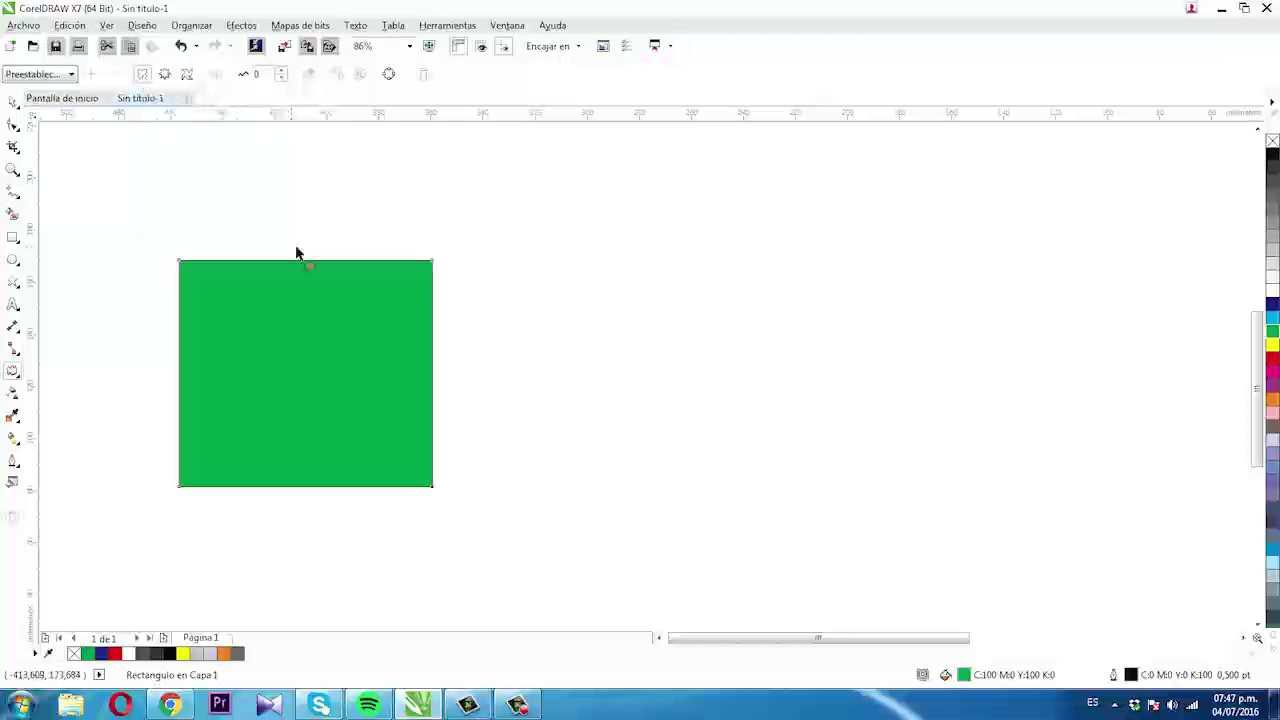
left_click_drag(259, 335, 308, 342)
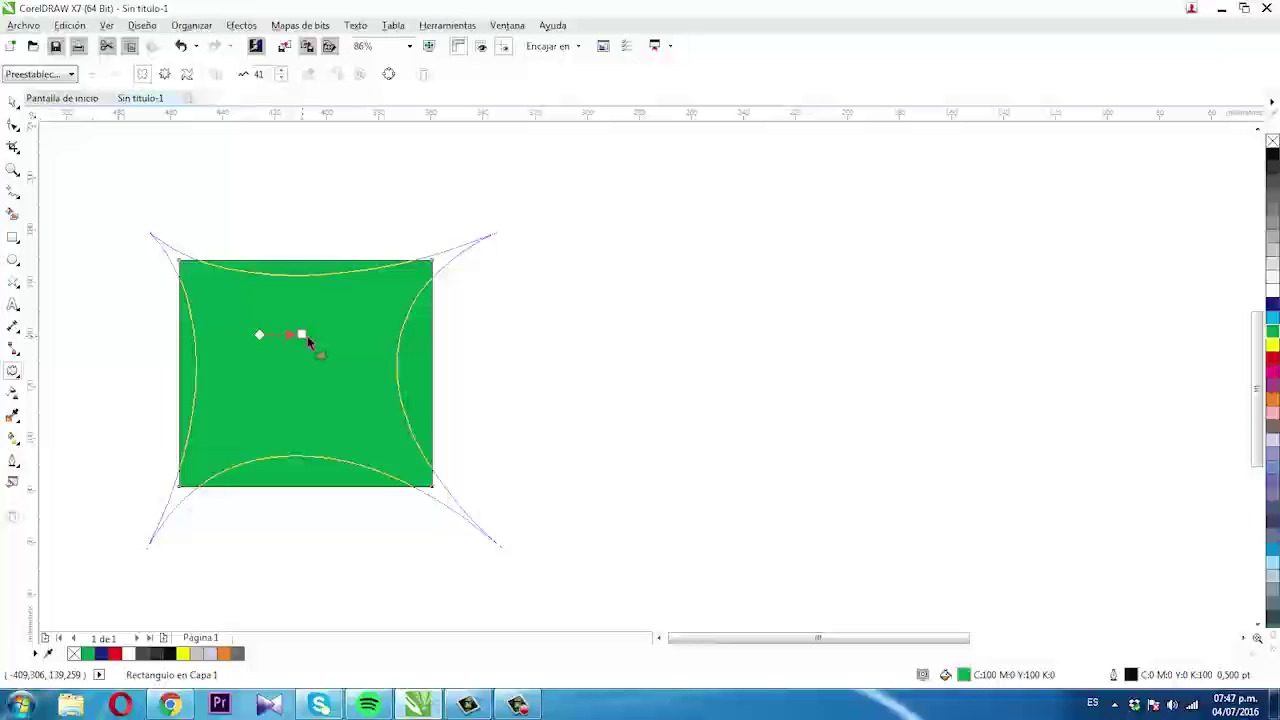
left_click_drag(307, 340, 354, 341)
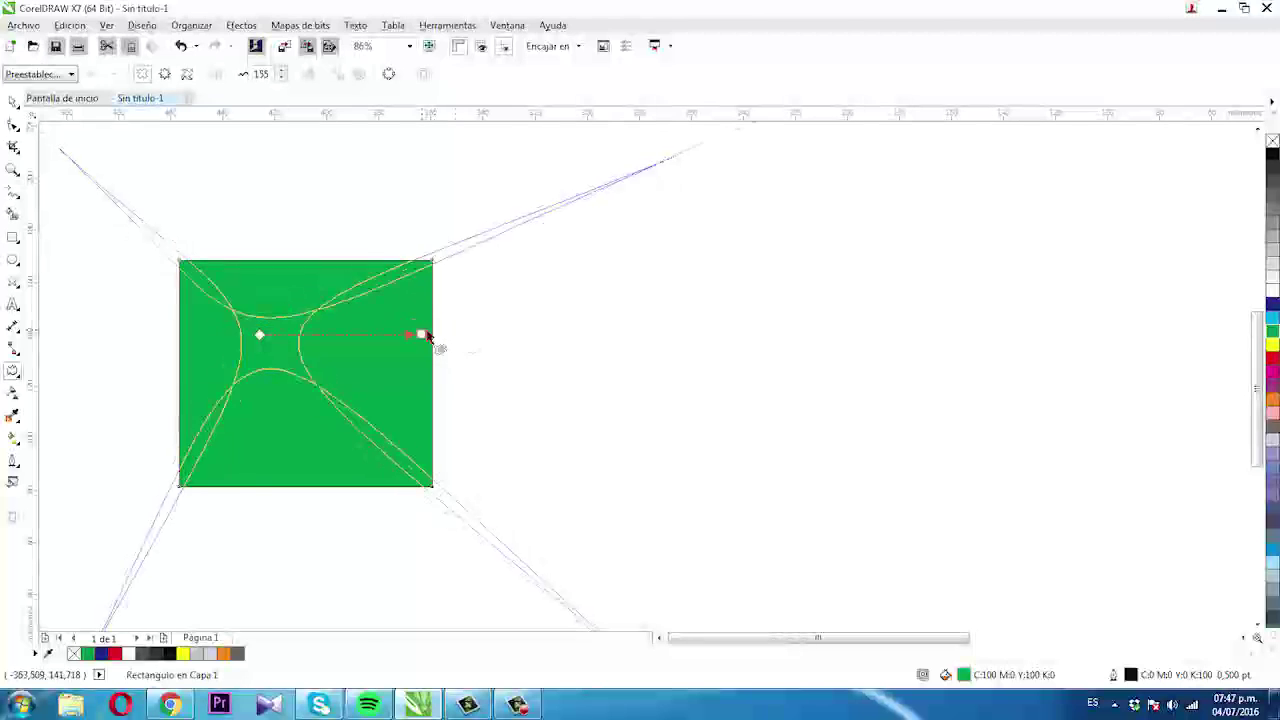
left_click_drag(421, 335, 179, 334)
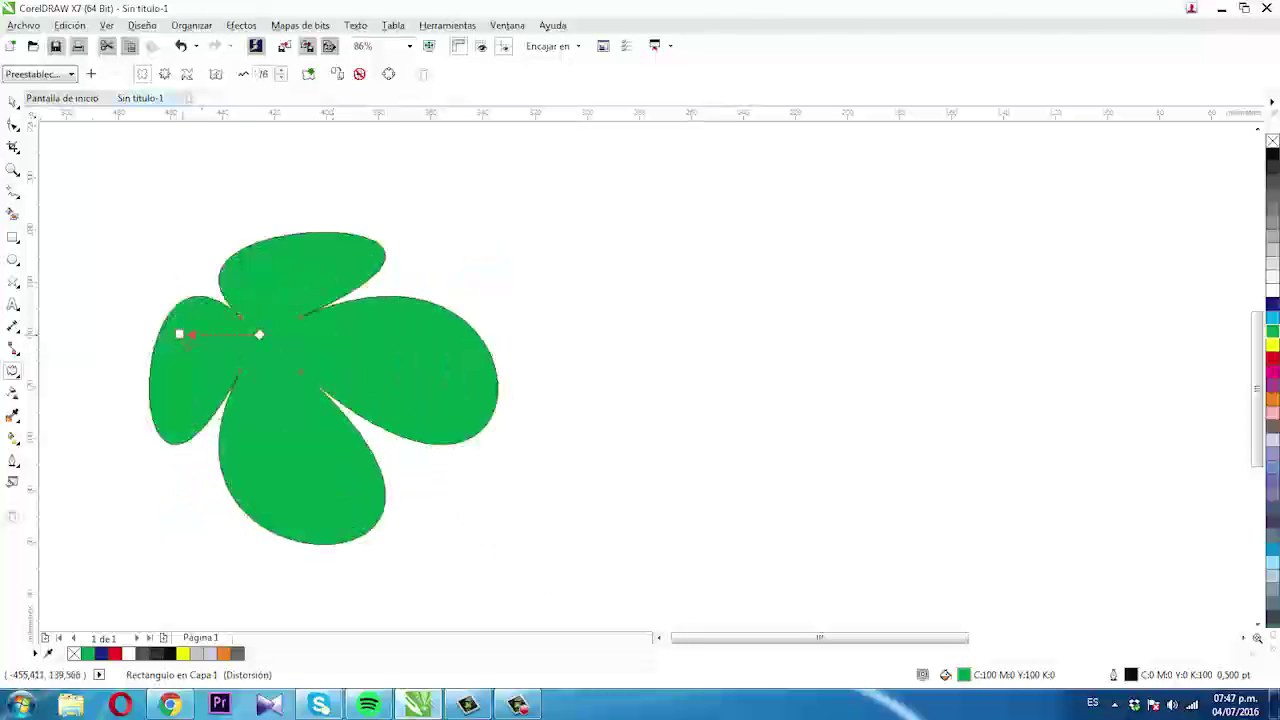
left_click_drag(179, 334, 109, 346)
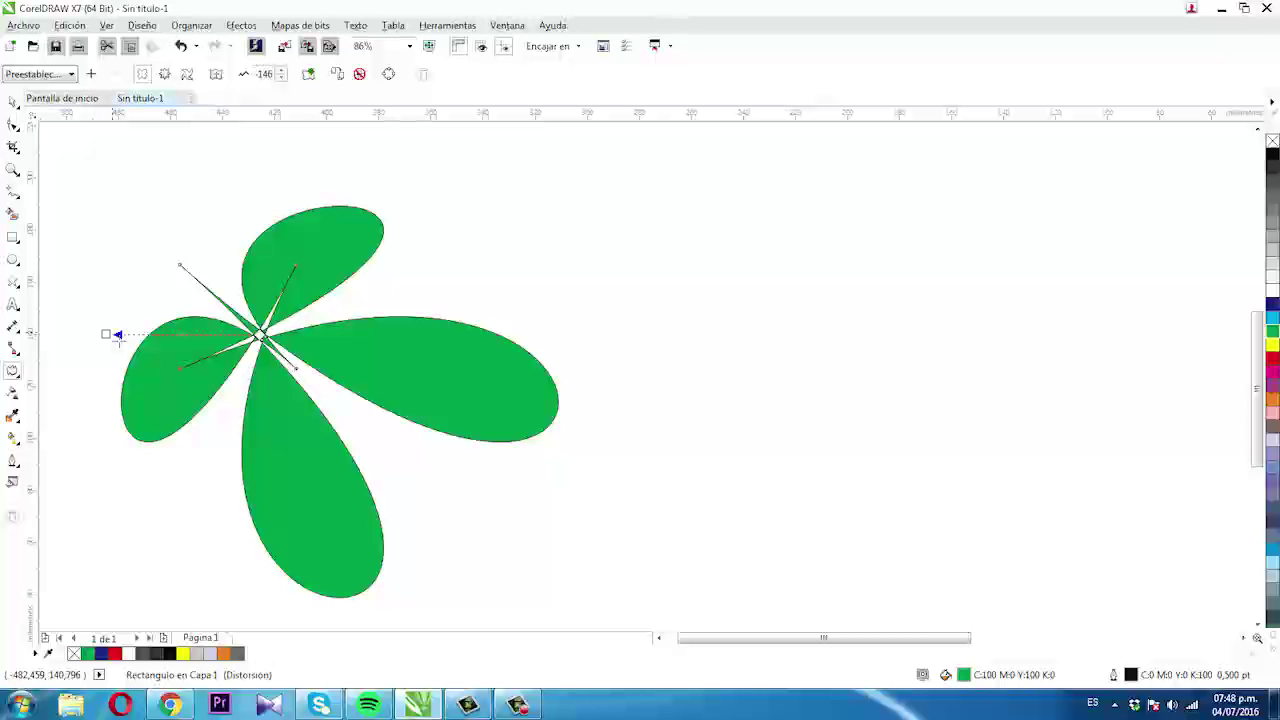
left_click_drag(116, 339, 398, 328)
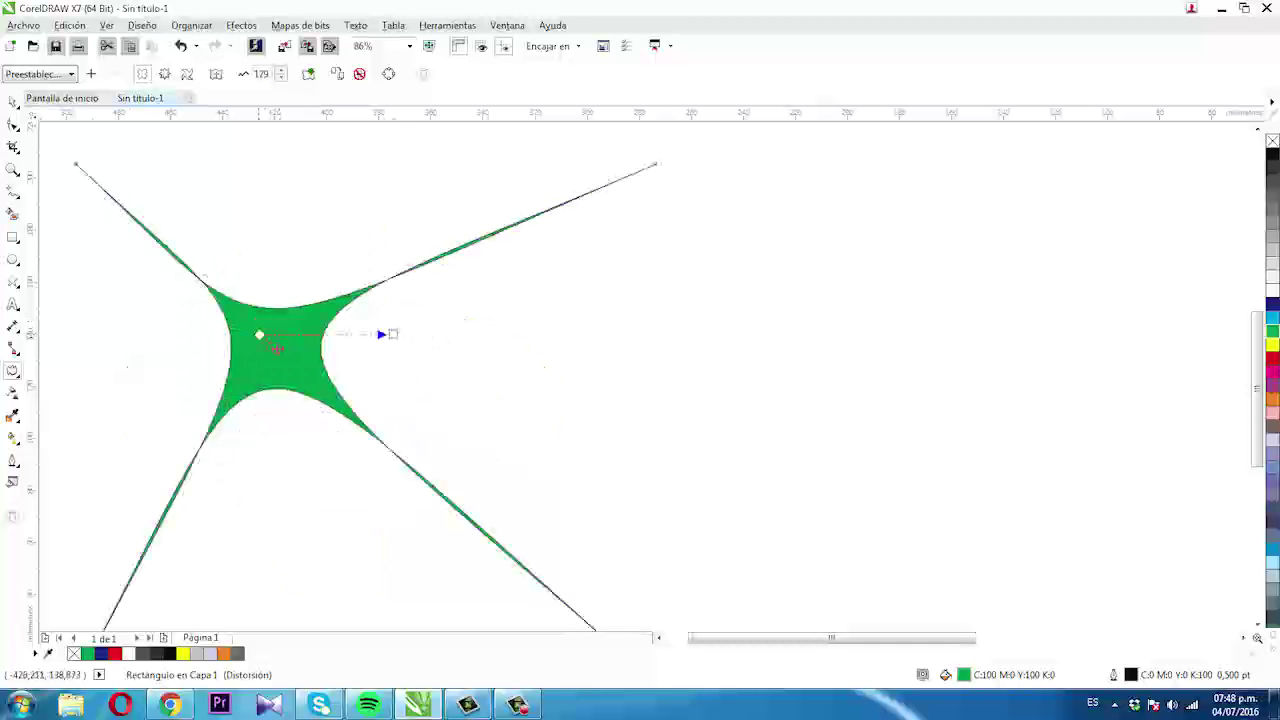
Shift the distortion's centre point well outside the green shape and bring it back to the shape's middle.
left_click_drag(259, 335, 563, 397)
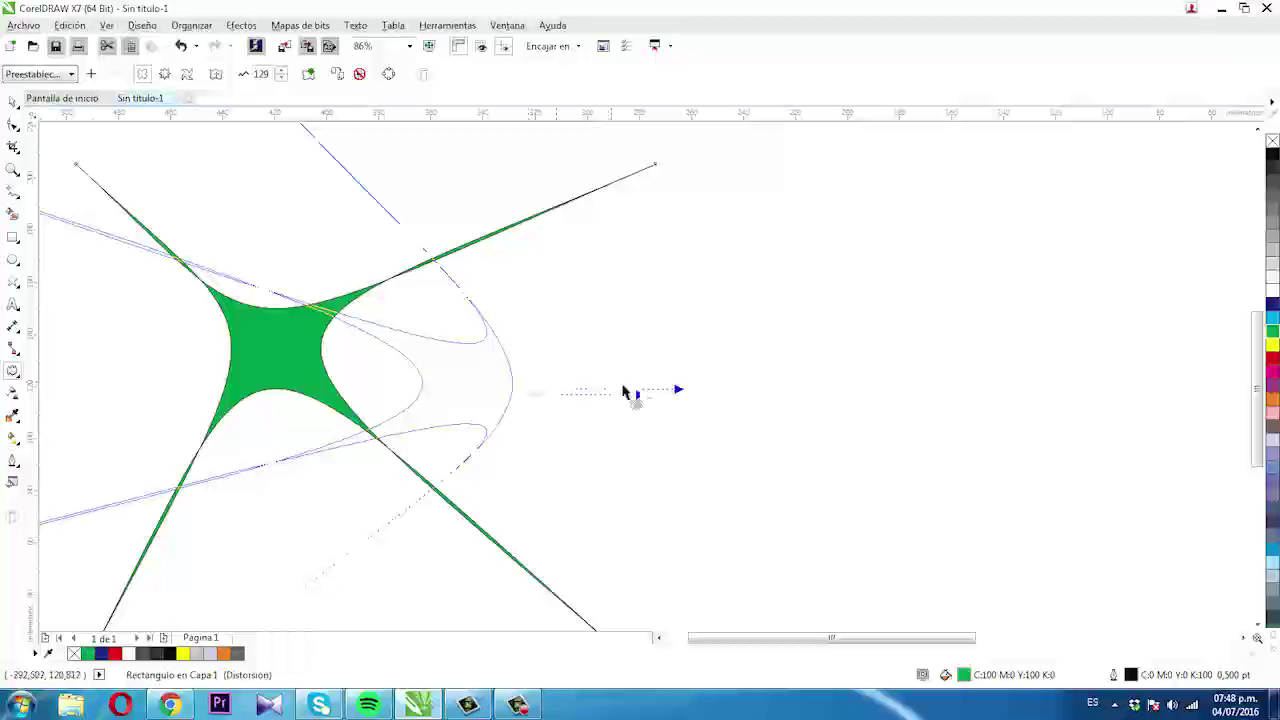
left_click_drag(652, 395, 652, 395)
left_click_drag(653, 396, 313, 396)
key("ctrl+z")
Set the green shape's Push and Pull distortion amplitude to 100.
left_click_drag(353, 396, 405, 396)
key("Escape")
type("100")
key("Return")
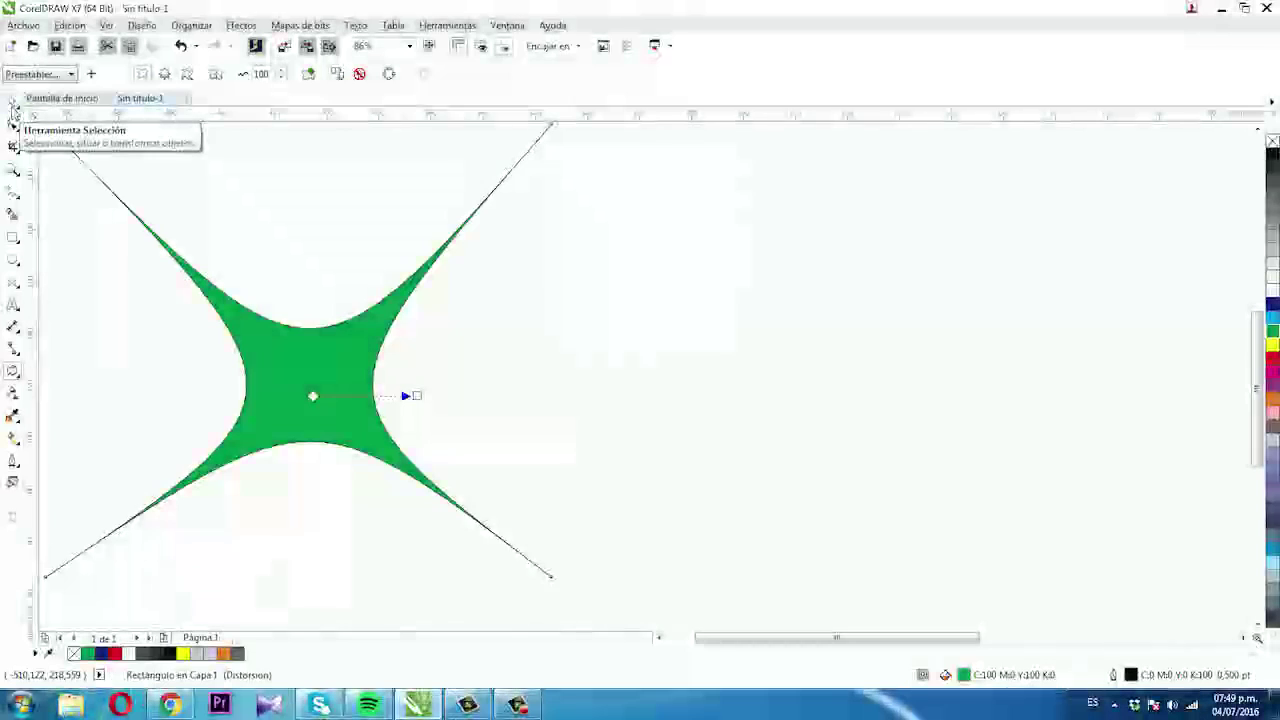
Delete the distorted green shape and draw a red-filled rectangle about 93 by 68 mm in its place.
left_click(13, 111)
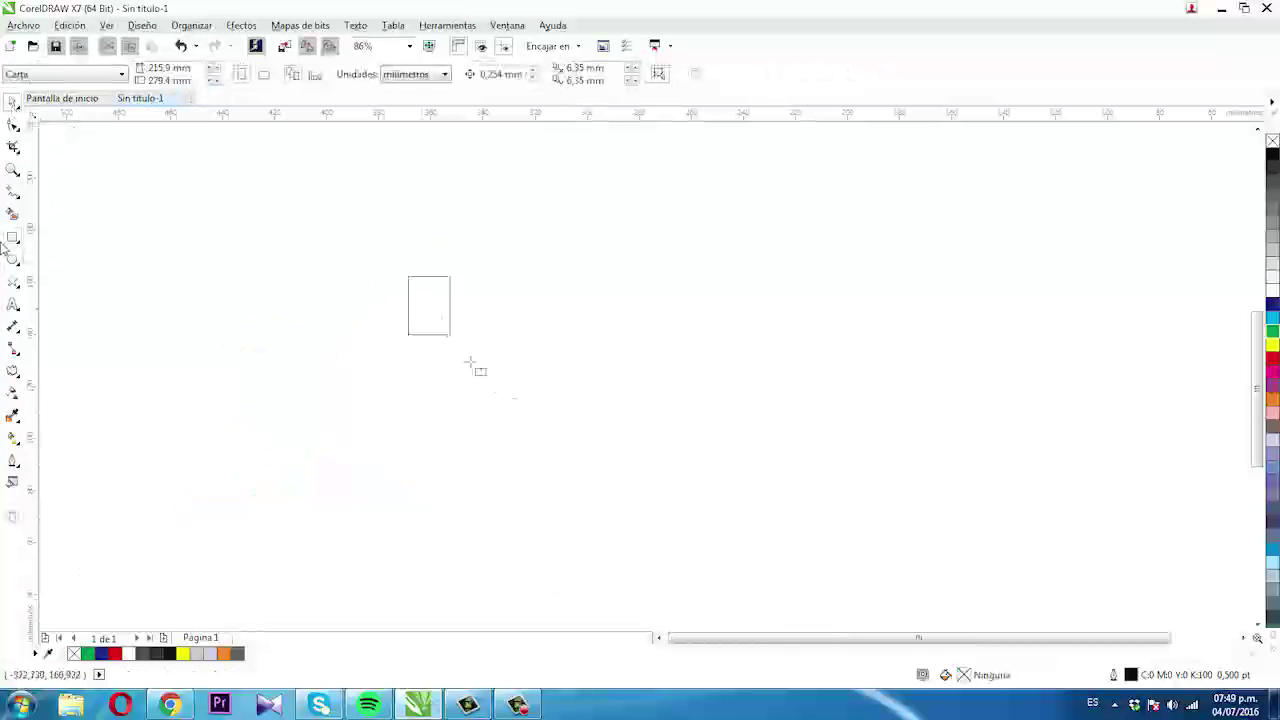
left_click_drag(408, 276, 651, 455)
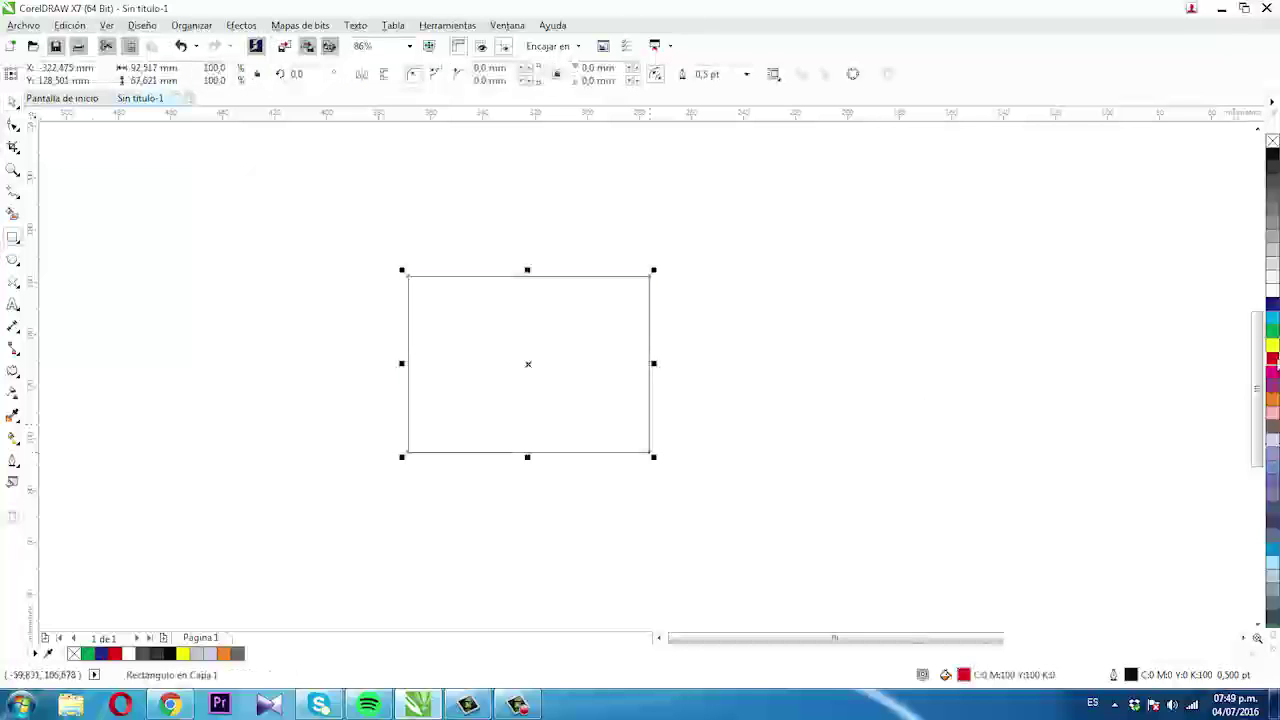
left_click(1272, 358)
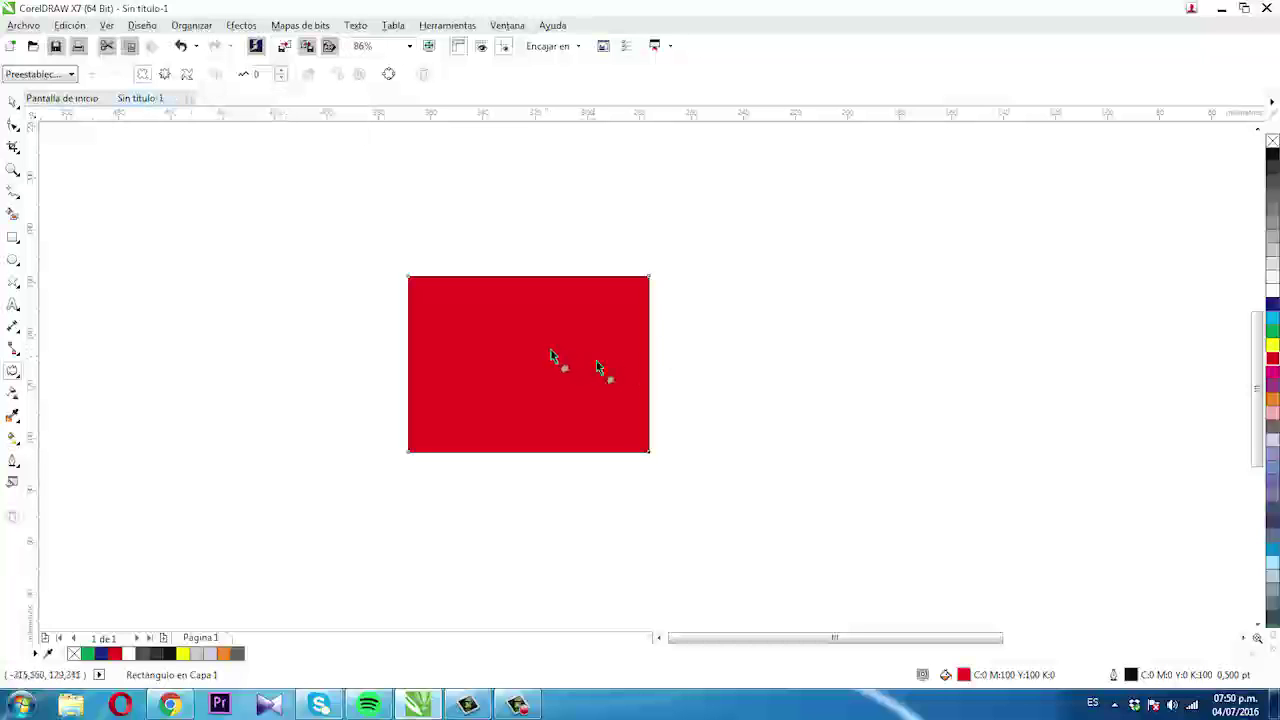
Try a Push and Pull distortion on the red rectangle at amplitudes of about 40 and -88, and undo it.
left_click_drag(543, 353, 590, 361)
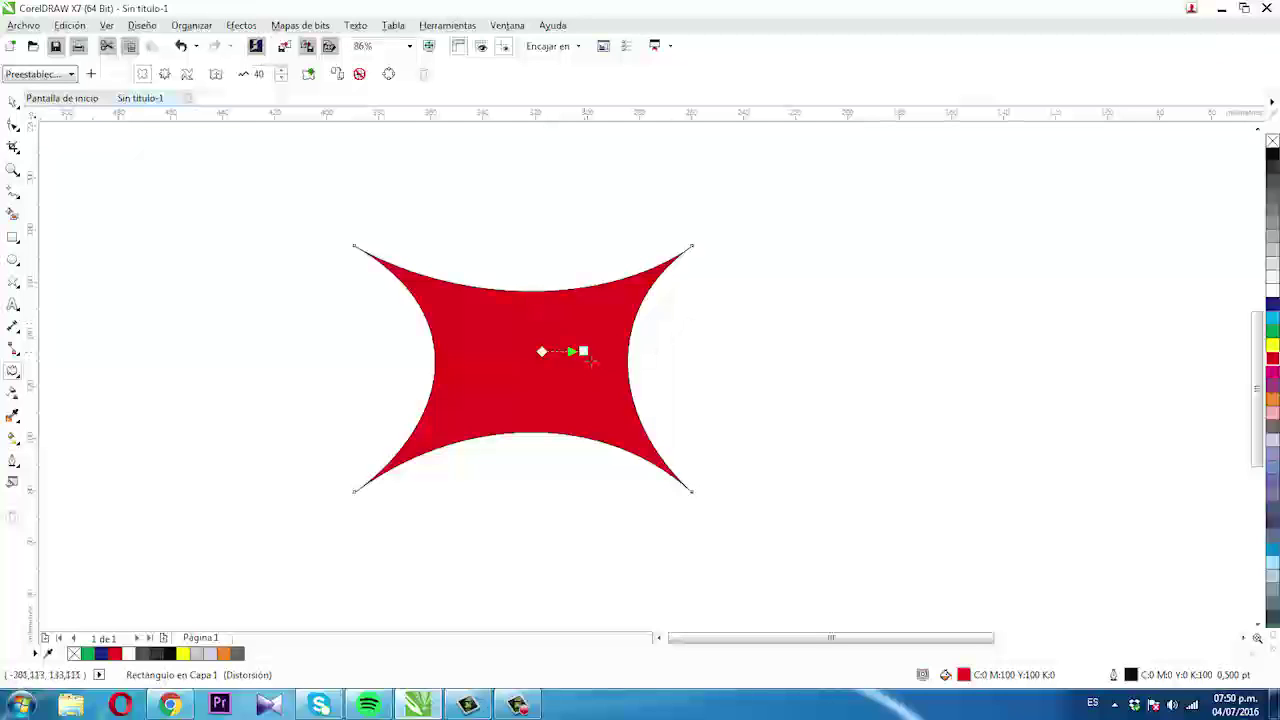
left_click_drag(592, 360, 456, 351)
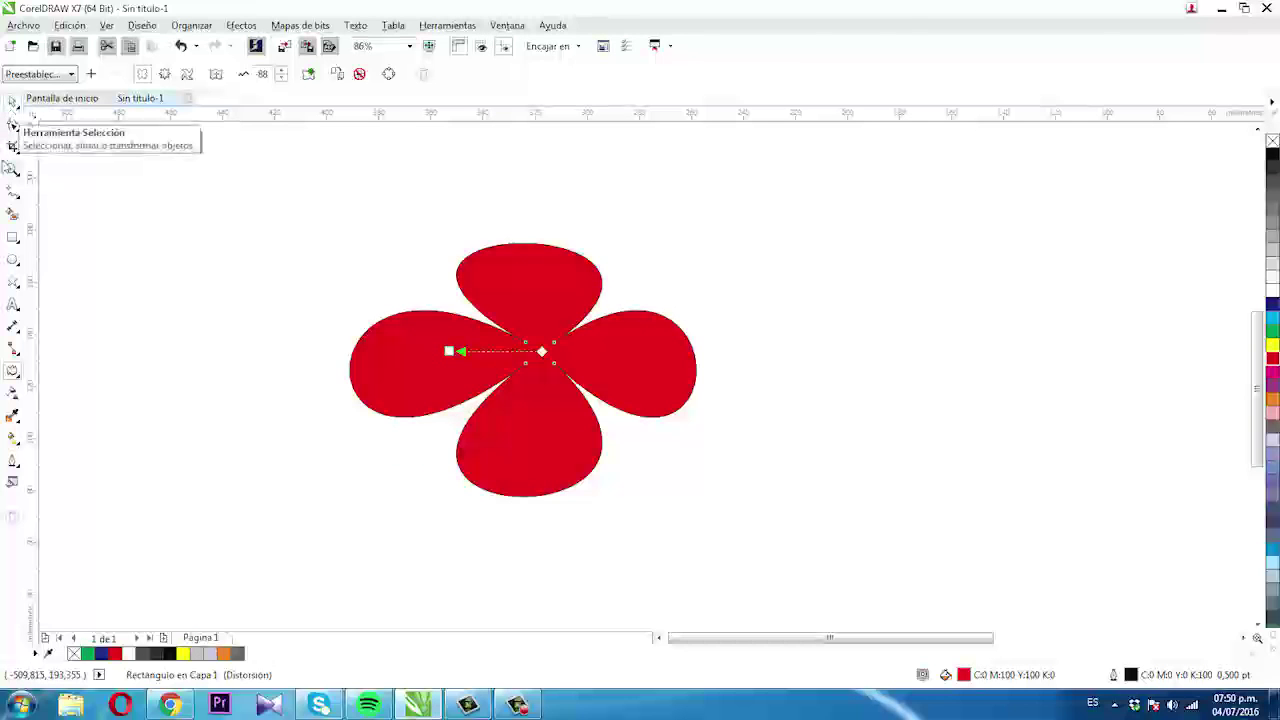
key("ctrl+z")
key("ctrl+shift+z")
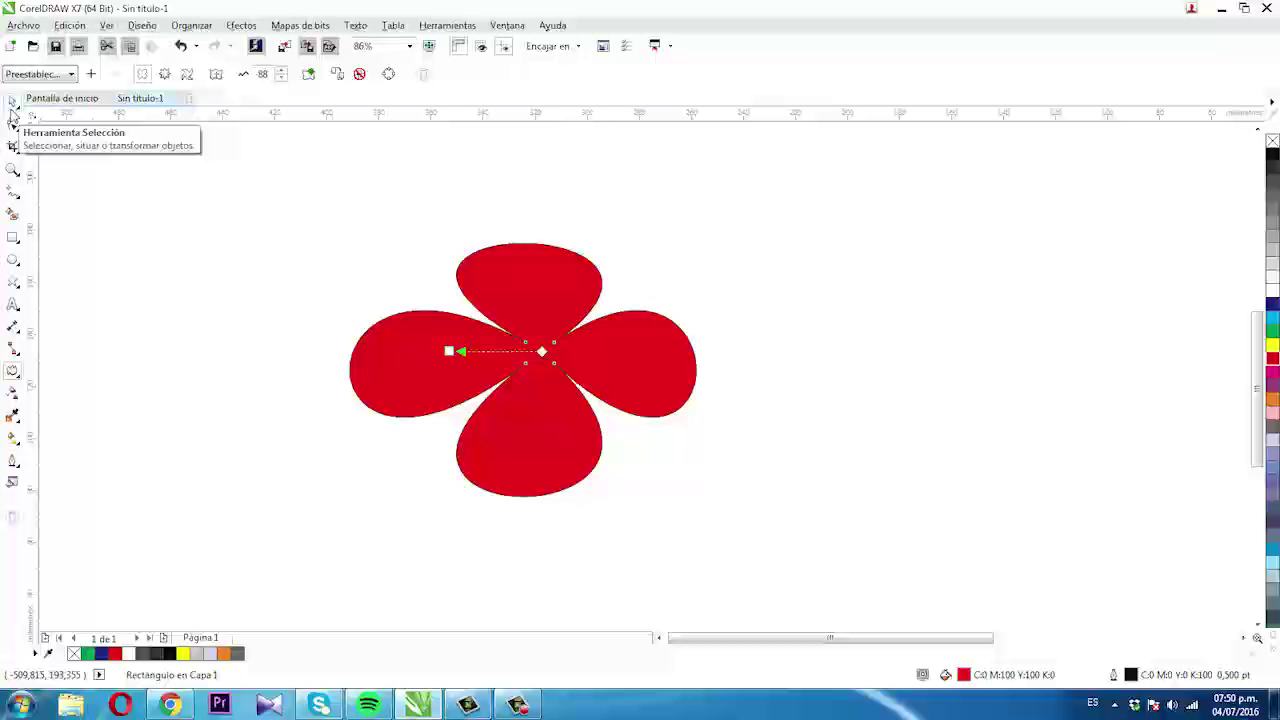
key("ctrl+z")
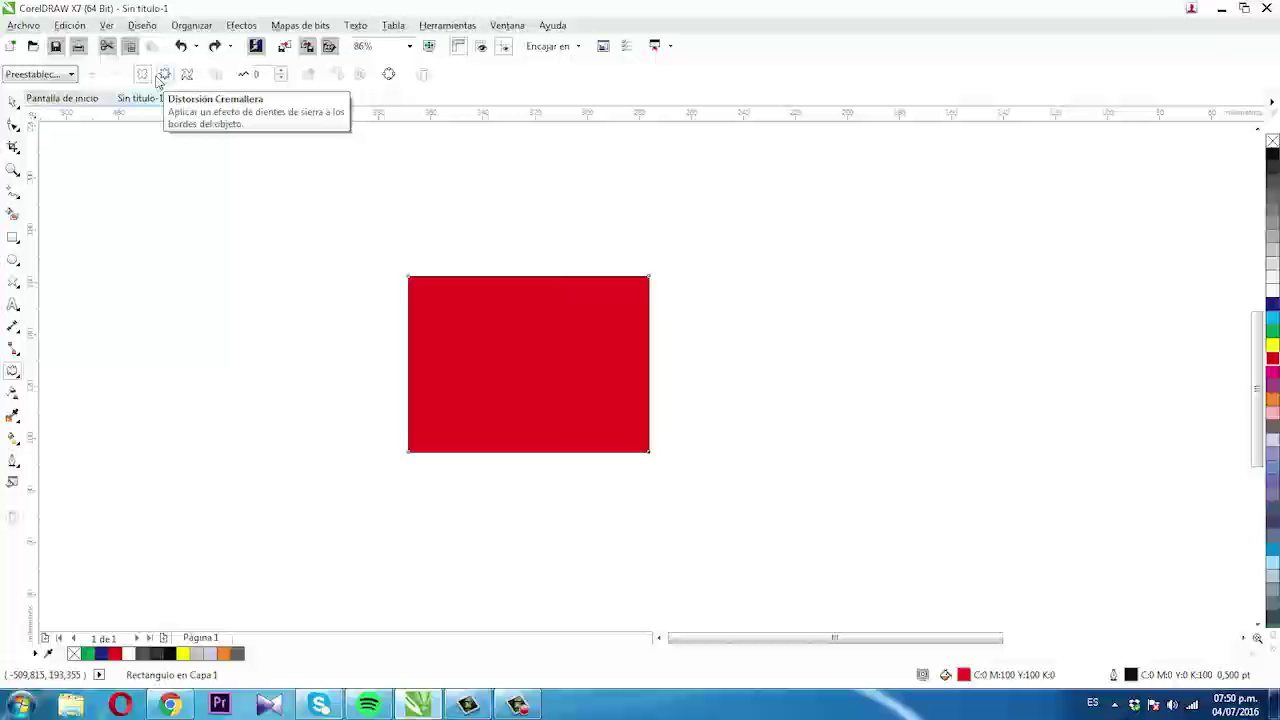
Apply a Zipper distortion to the red rectangle with an amplitude of about 98 and a frequency of 5.
left_click(162, 76)
left_click_drag(513, 352, 605, 310)
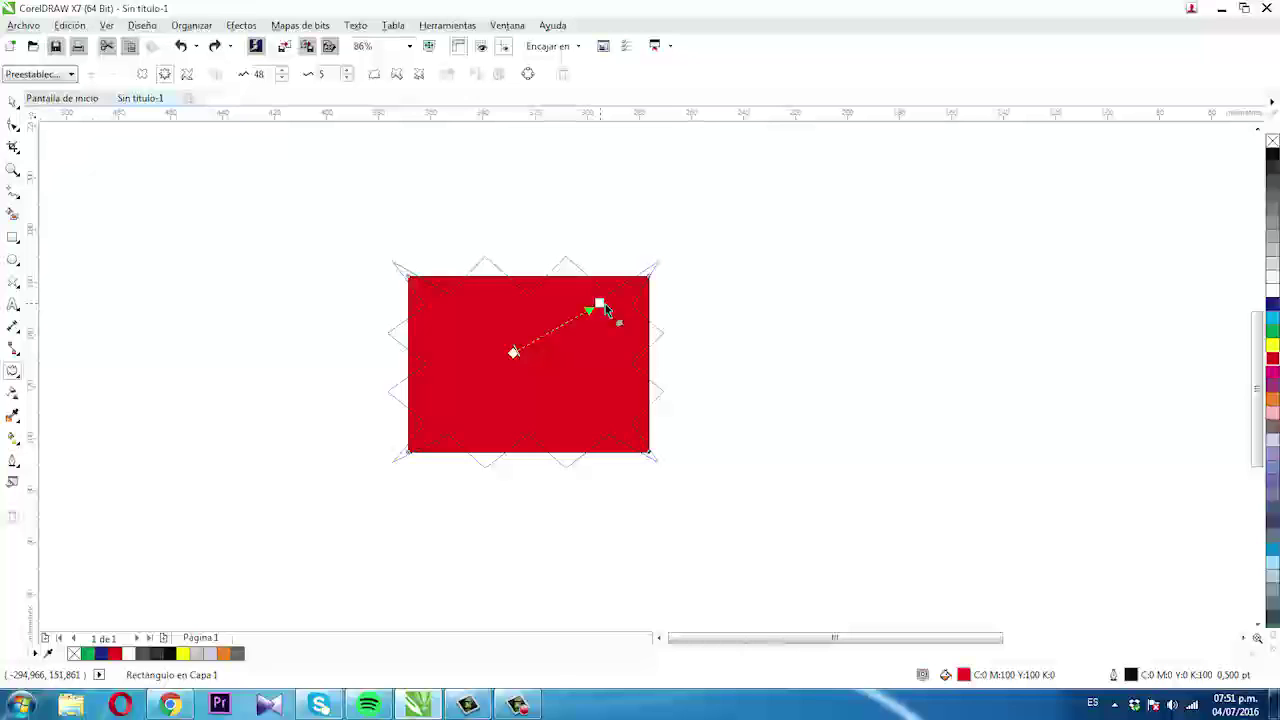
left_click_drag(605, 310, 722, 343)
left_click_drag(513, 353, 538, 364)
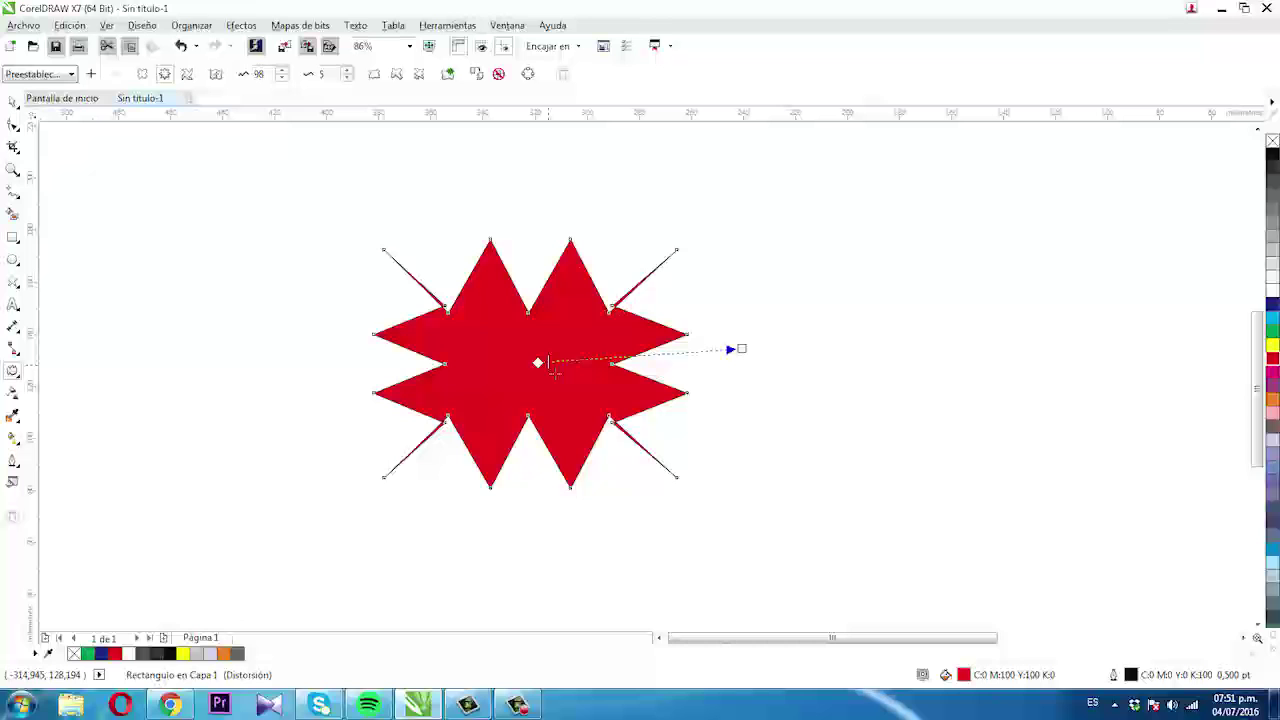
Vary the red shape's zipper distortion, raising the frequency to about 57 and the amplitude to 100 before reducing both.
left_click_drag(556, 372, 605, 373)
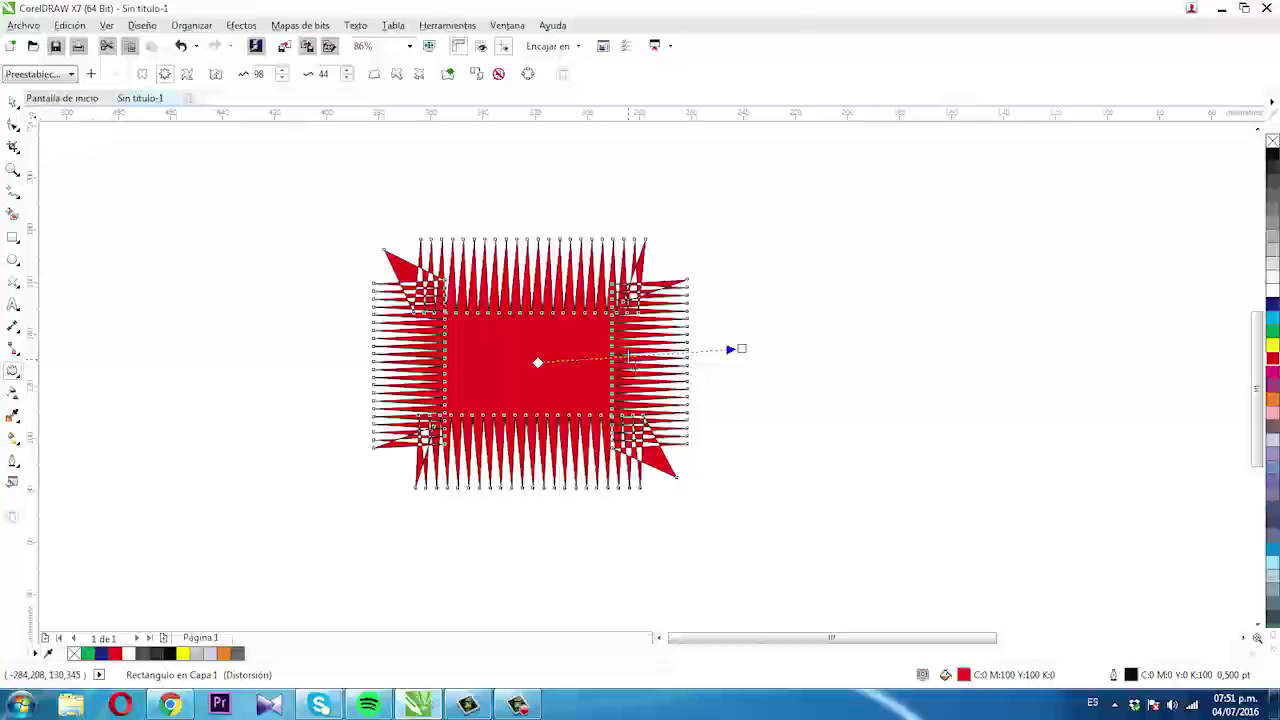
left_click_drag(628, 358, 648, 366)
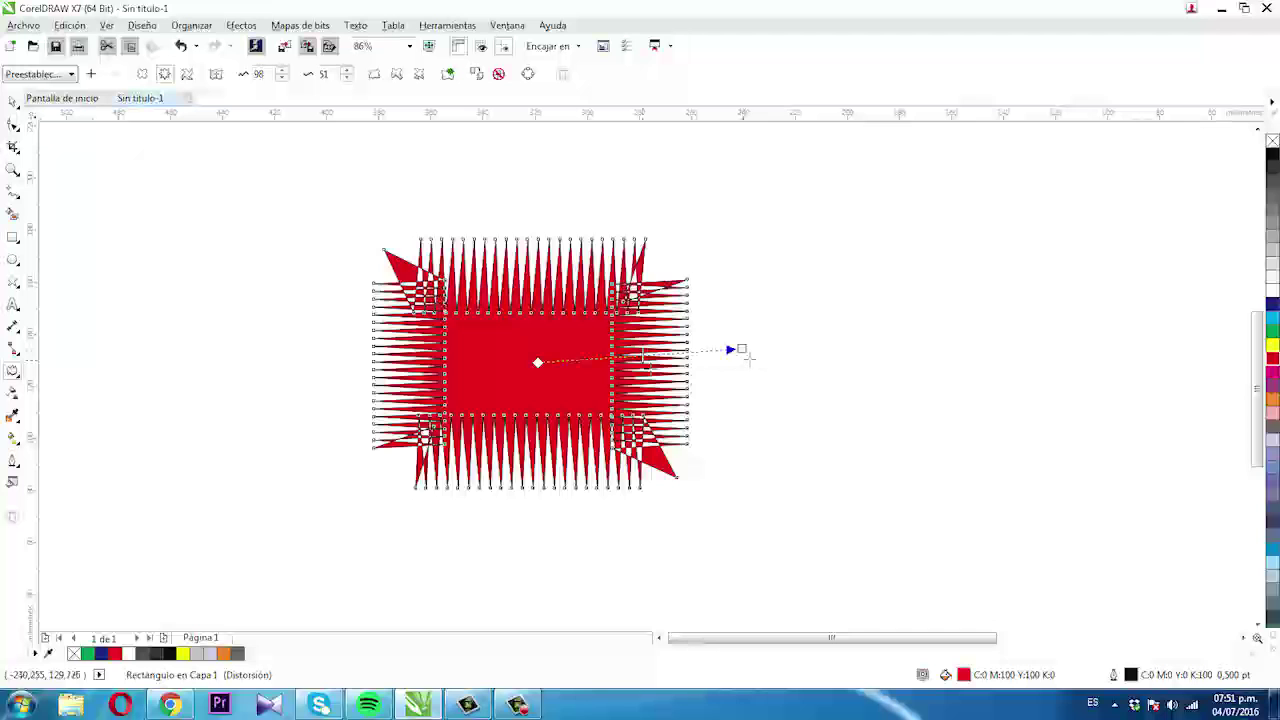
left_click_drag(745, 353, 803, 352)
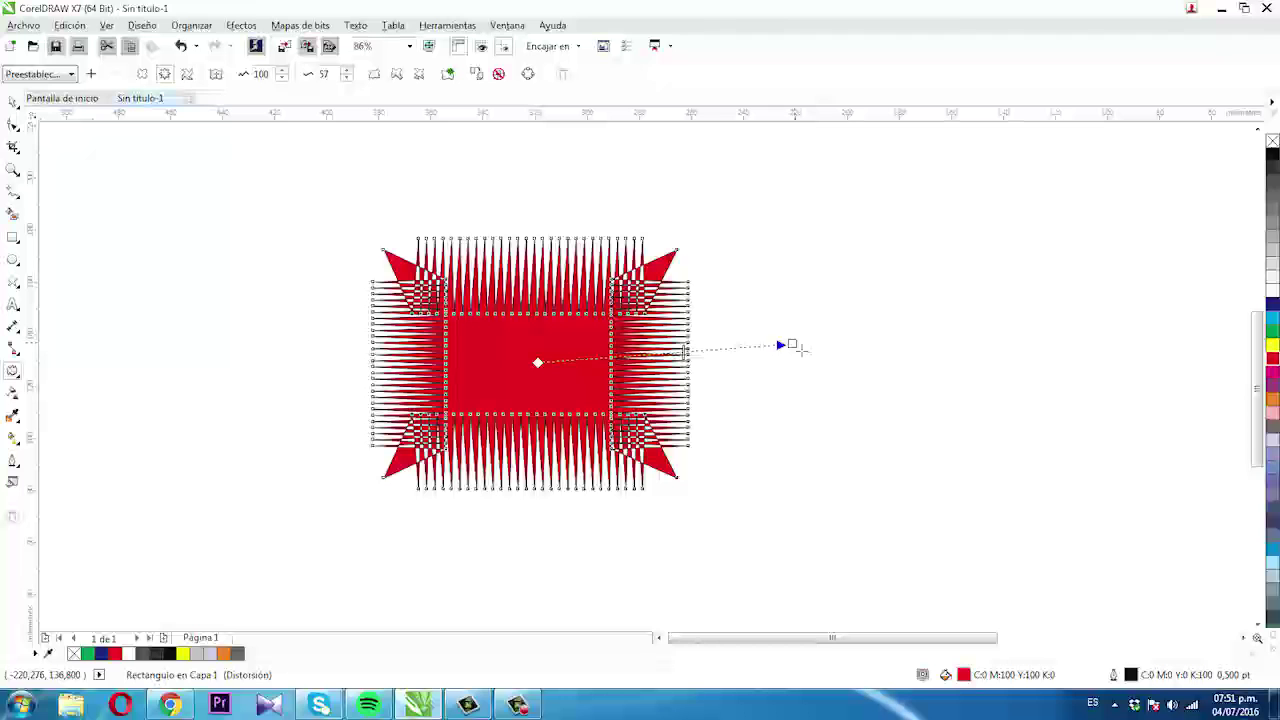
left_click_drag(795, 346, 720, 360)
mouse_move(613, 355)
left_mouse_down()
mouse_move(586, 357)
mouse_move(666, 370)
mouse_move(582, 358)
left_mouse_up()
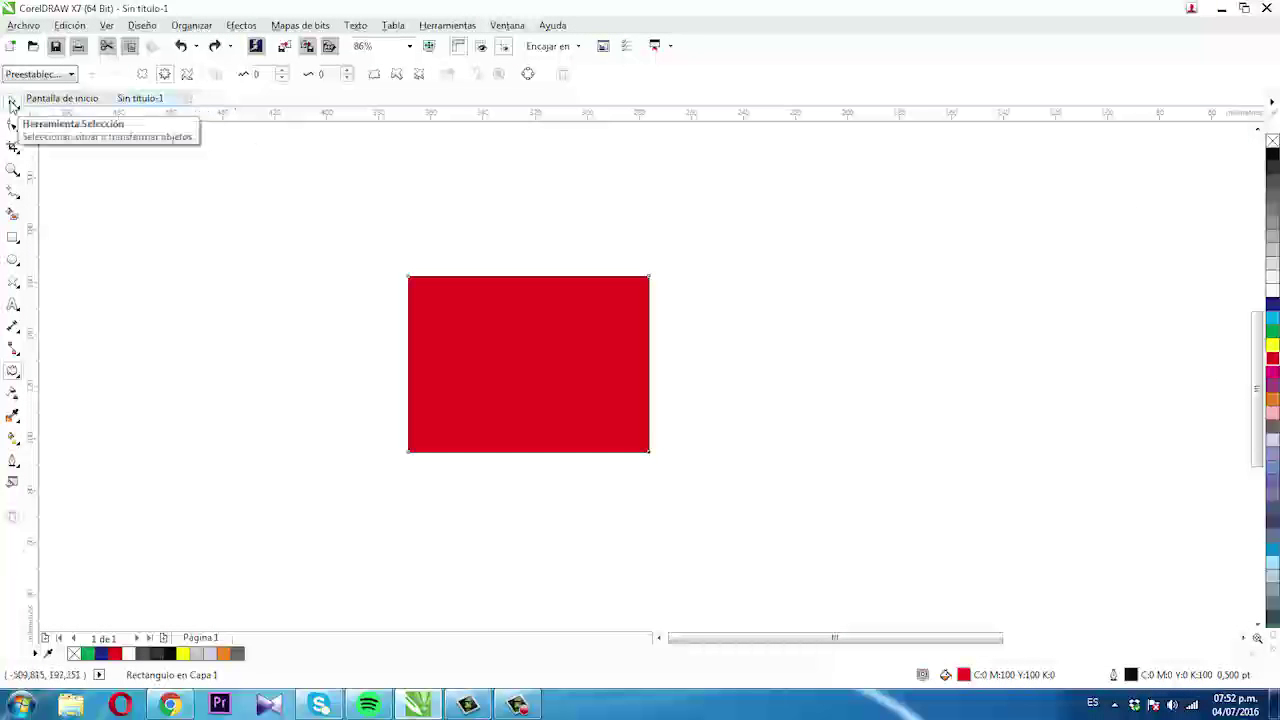
Apply a Twister distortion to the red rectangle with 3 complete rotations and about 232 additional degrees.
left_click(188, 78)
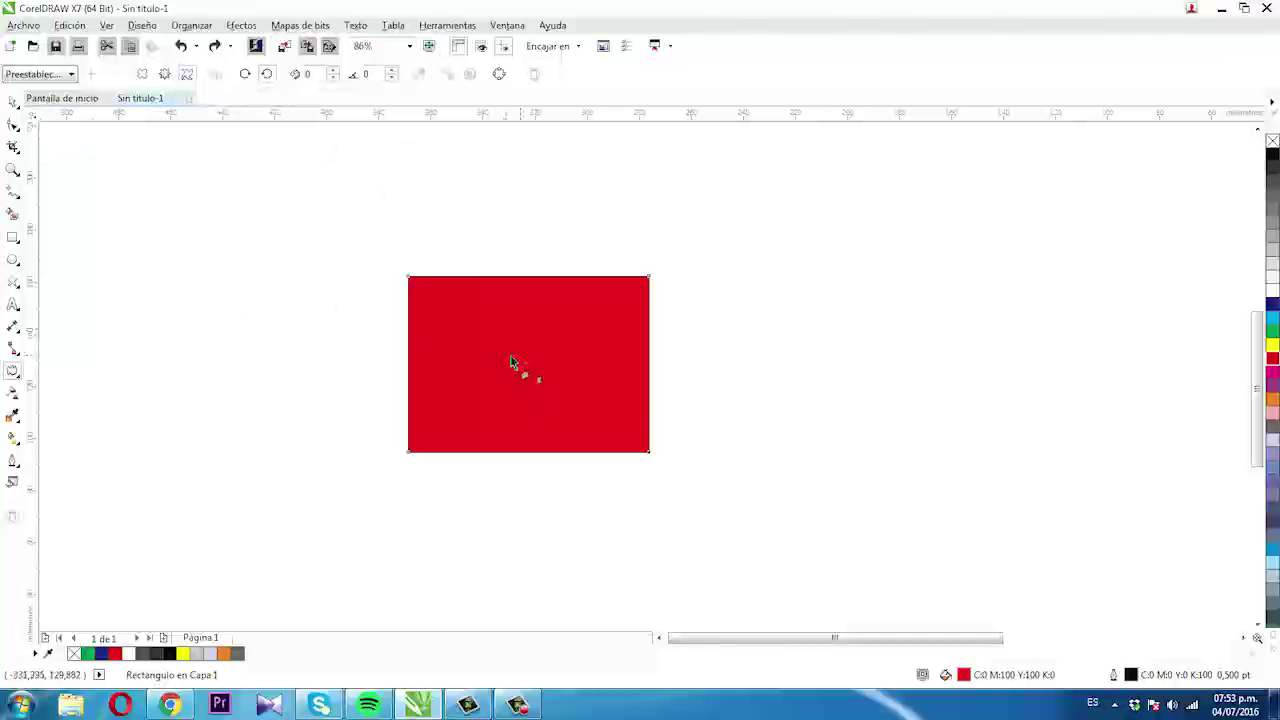
left_click_drag(524, 368, 428, 223)
left_click_drag(368, 220, 414, 557)
left_click_drag(308, 286, 637, 240)
mouse_move(535, 224)
left_mouse_down()
mouse_move(480, 229)
mouse_move(388, 288)
left_mouse_up()
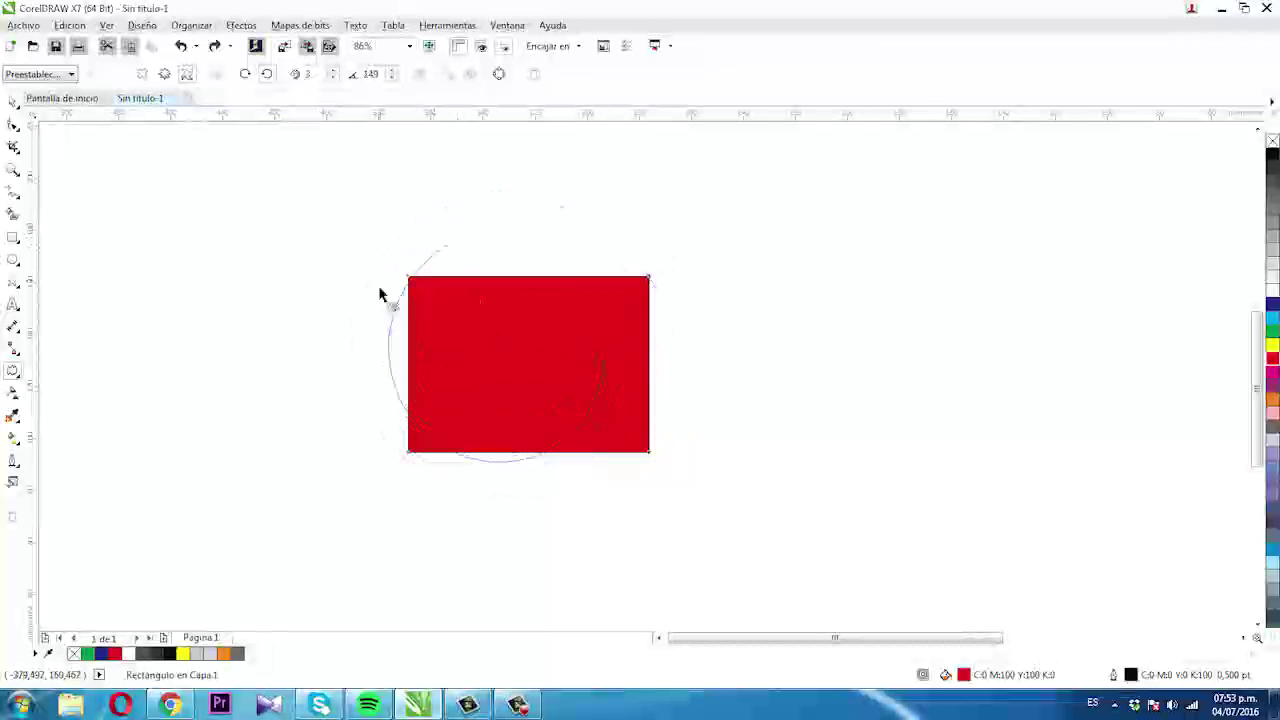
left_click_drag(322, 368, 398, 508)
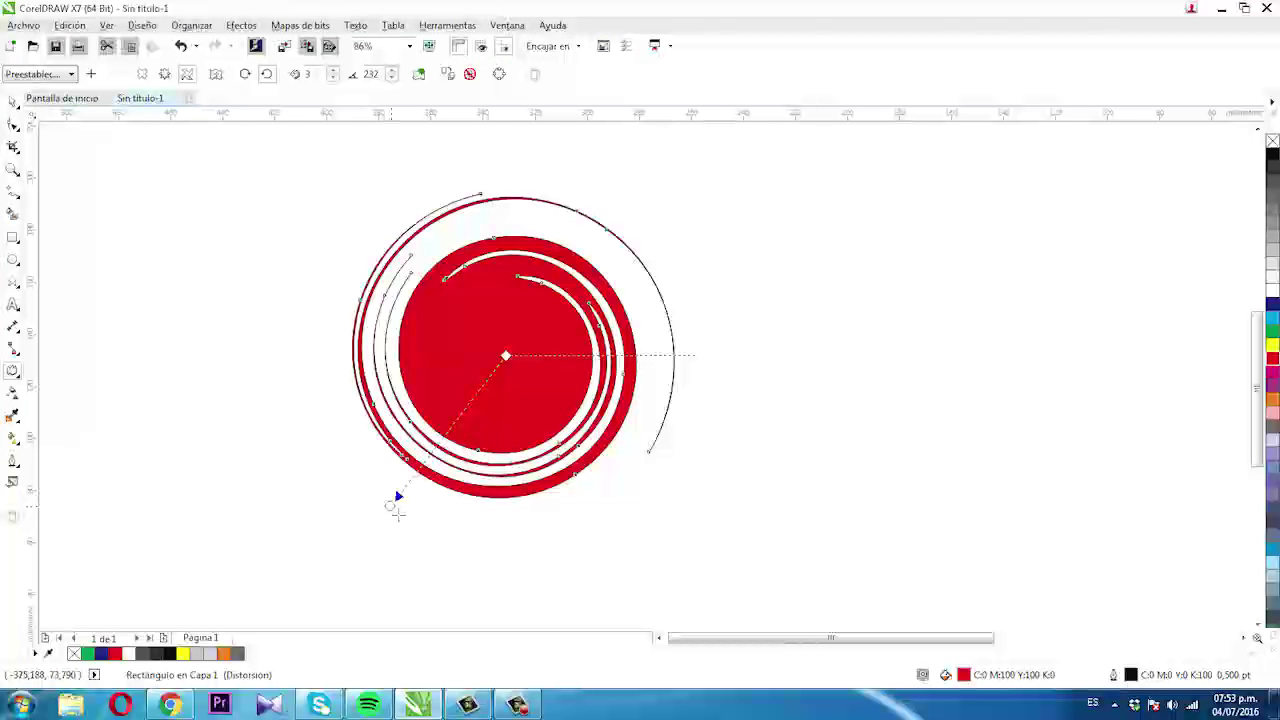
Move the twister distortion's centre away from the red shape's middle, and recentre the distortion on the object.
left_click_drag(506, 356, 485, 377)
left_click_drag(390, 505, 289, 532)
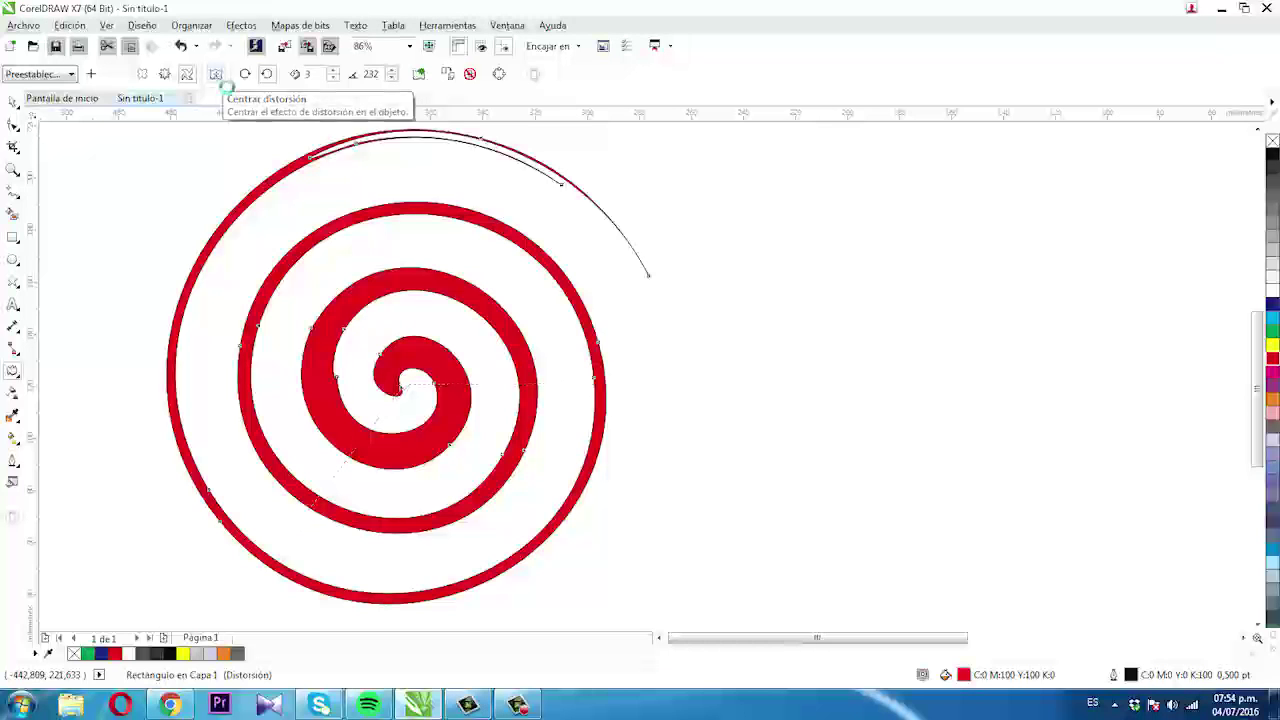
left_click(215, 79)
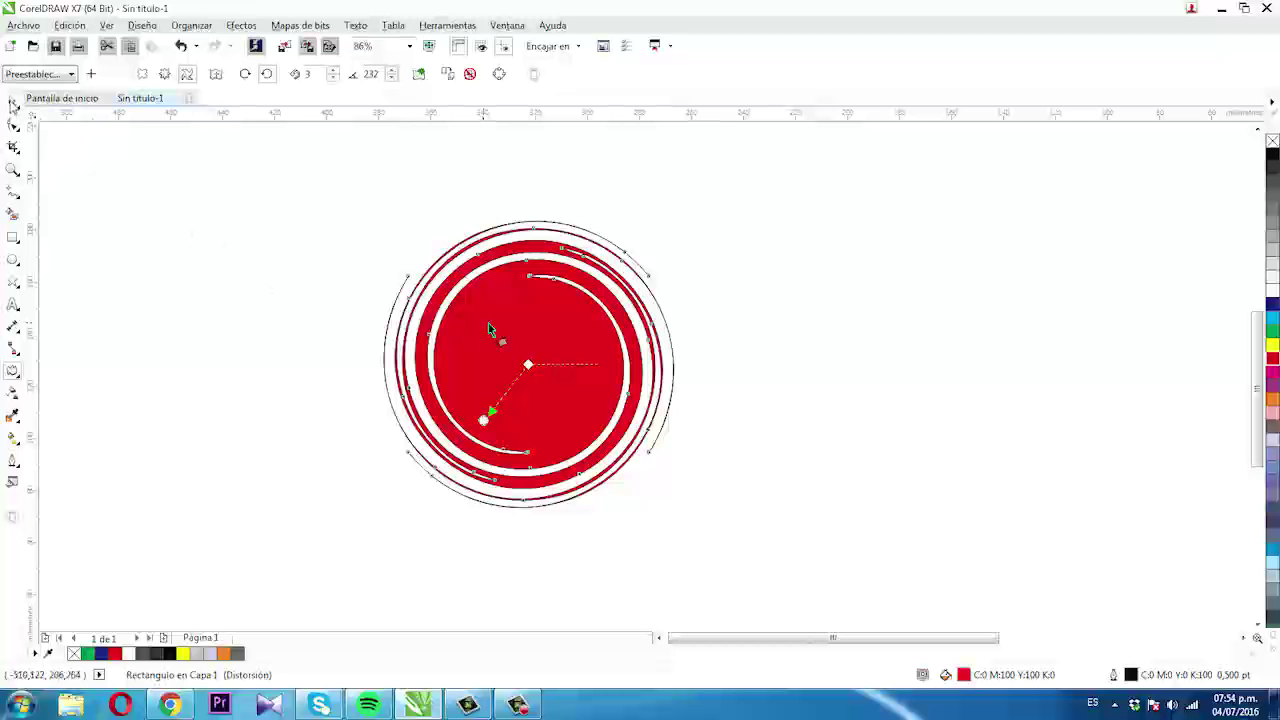
Delete the twisted red shape, undo the deletion once, and delete the shape again.
left_click(15, 104)
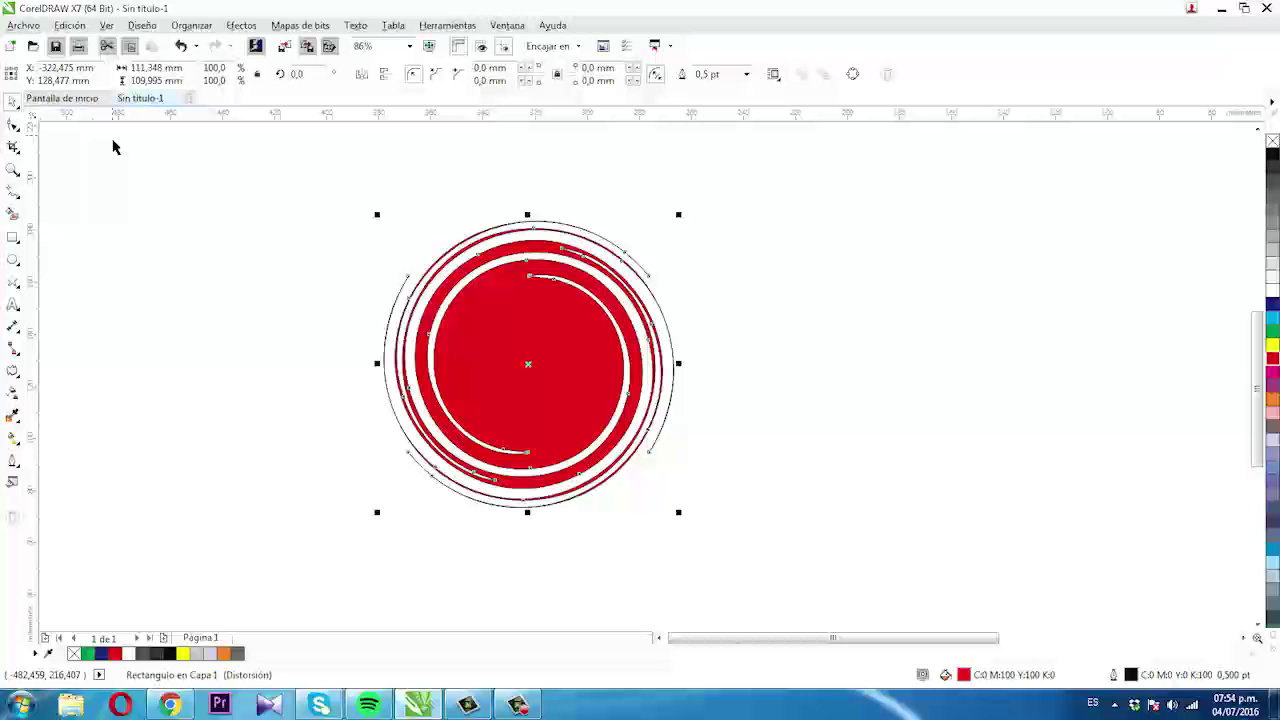
key("Delete")
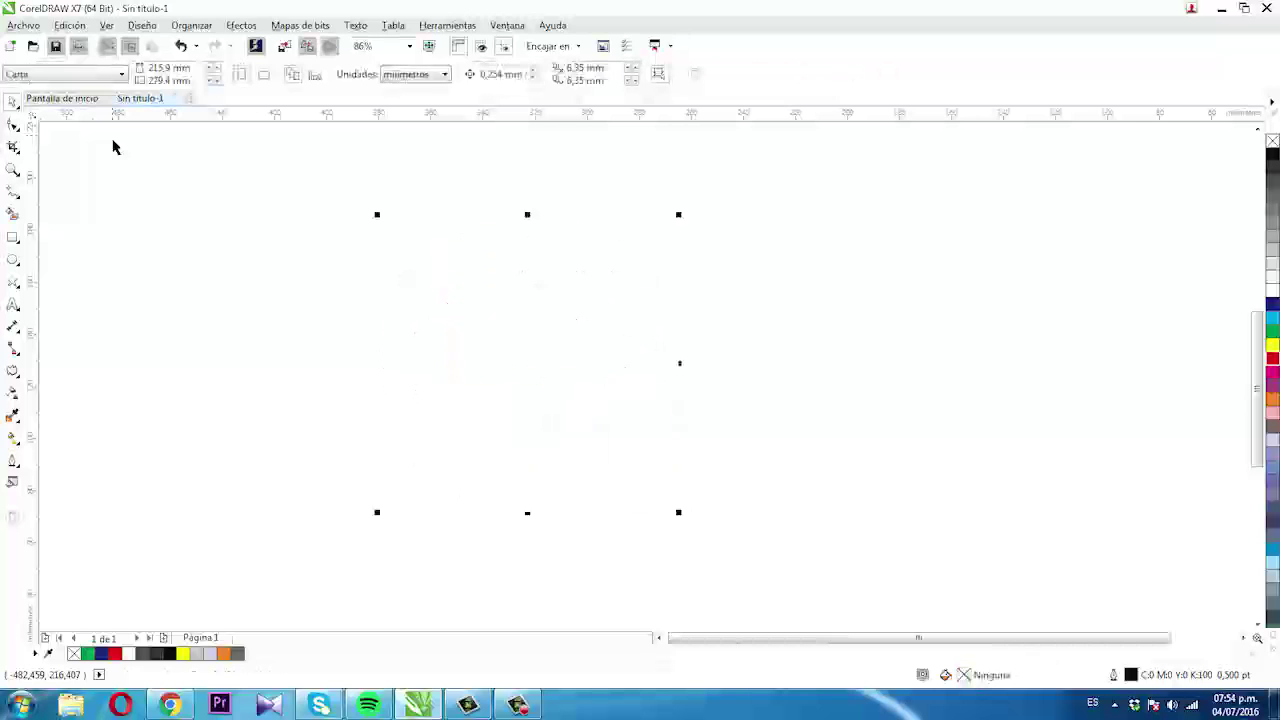
key("ctrl+z")
key("Delete")
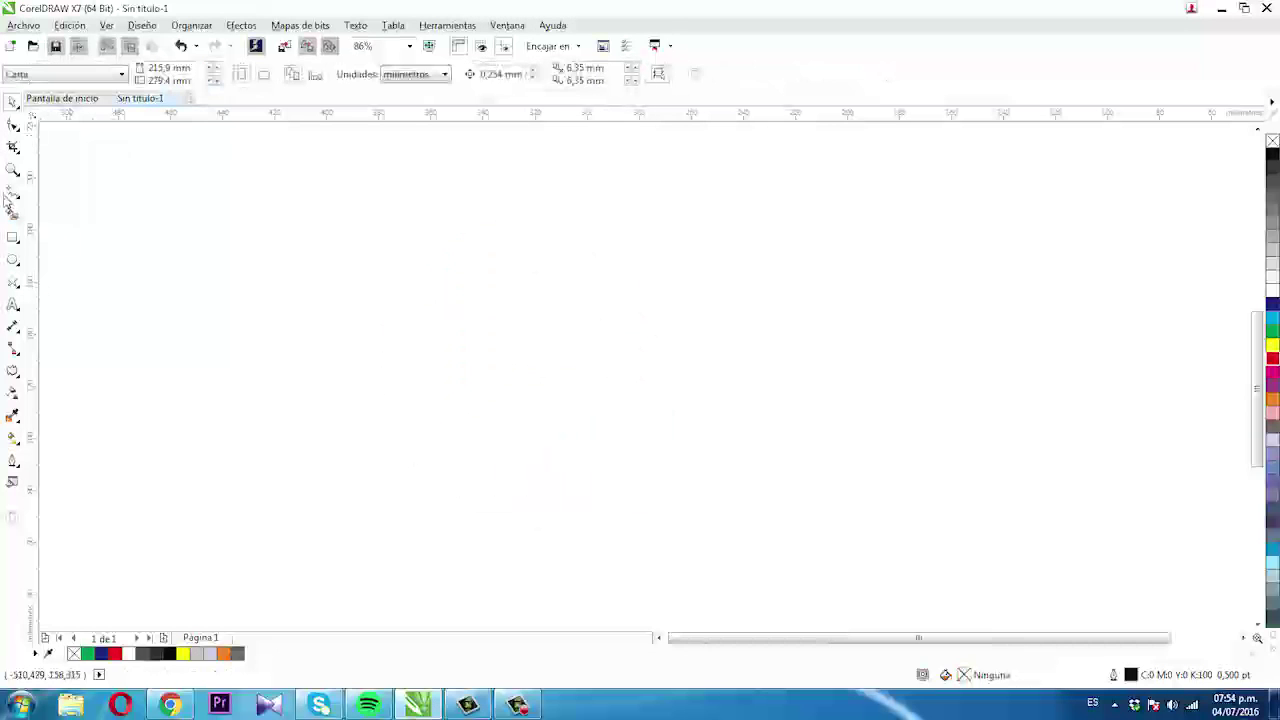
Draw an open polyline about 267 mm wide and 58 mm high, with a flat start, a steep rise and a long descending end.
left_click(13, 200)
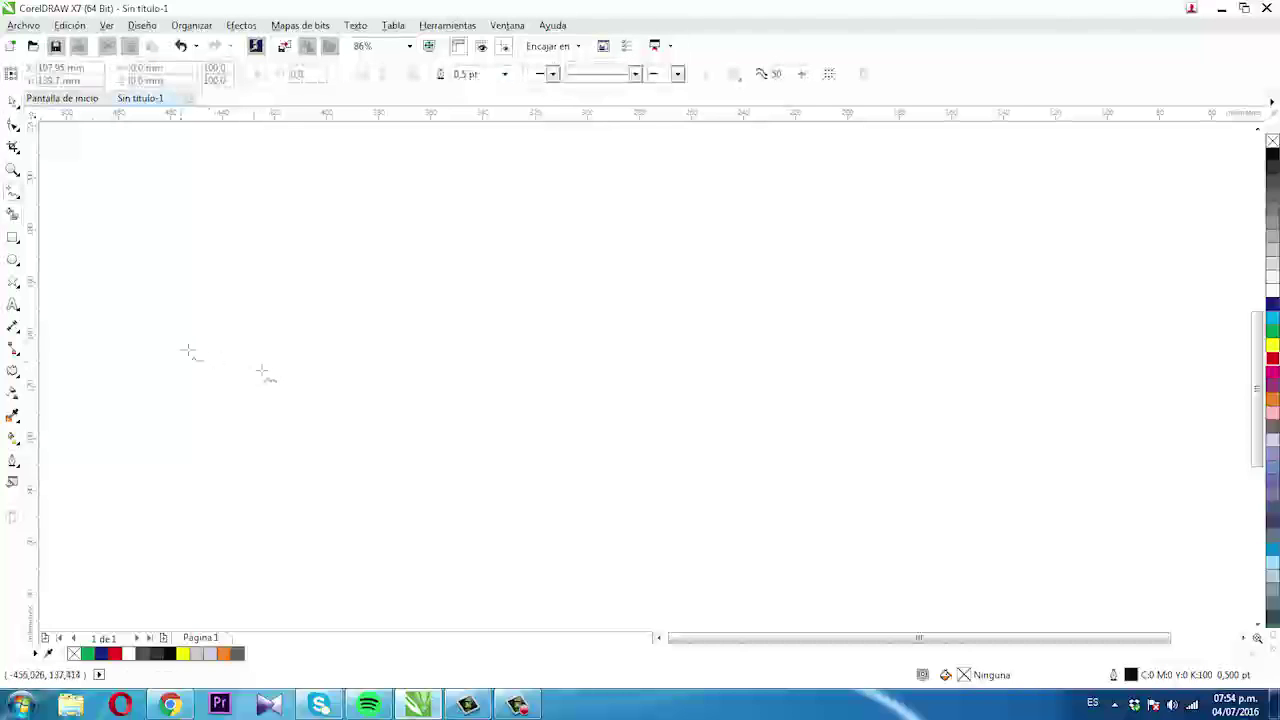
left_click(166, 343)
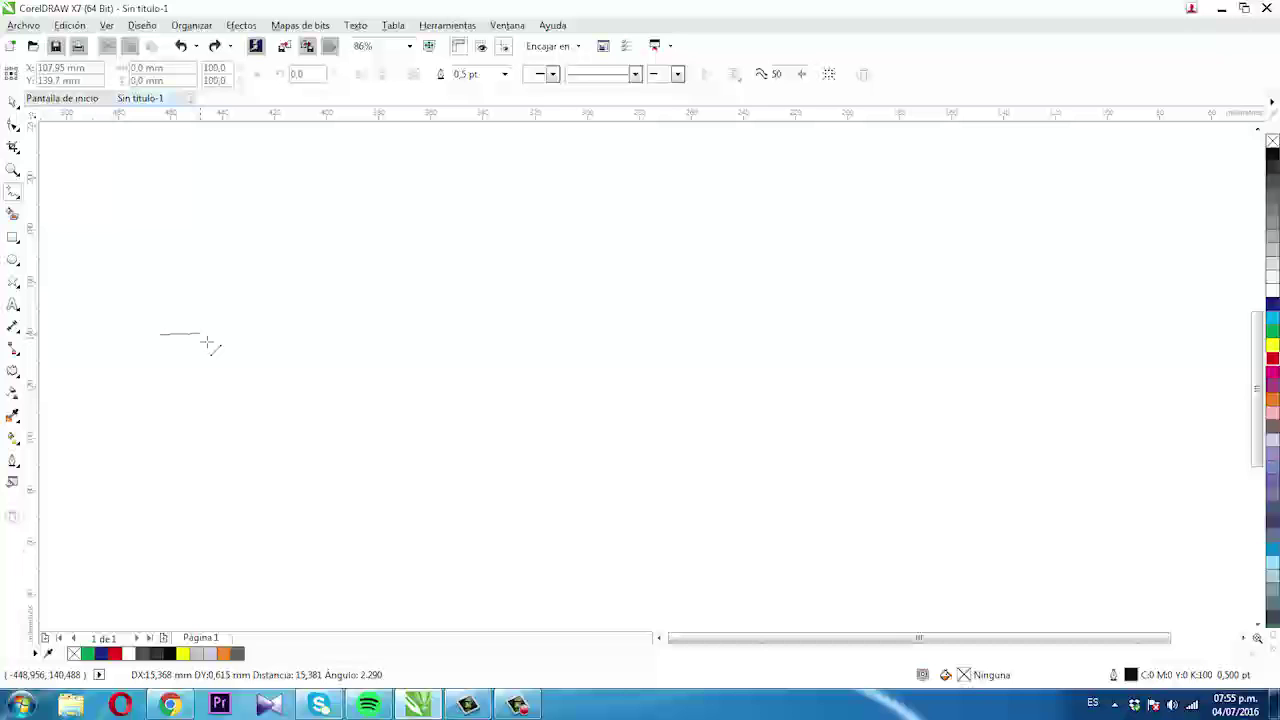
left_click(362, 343)
key("ctrl+z")
left_click(362, 343)
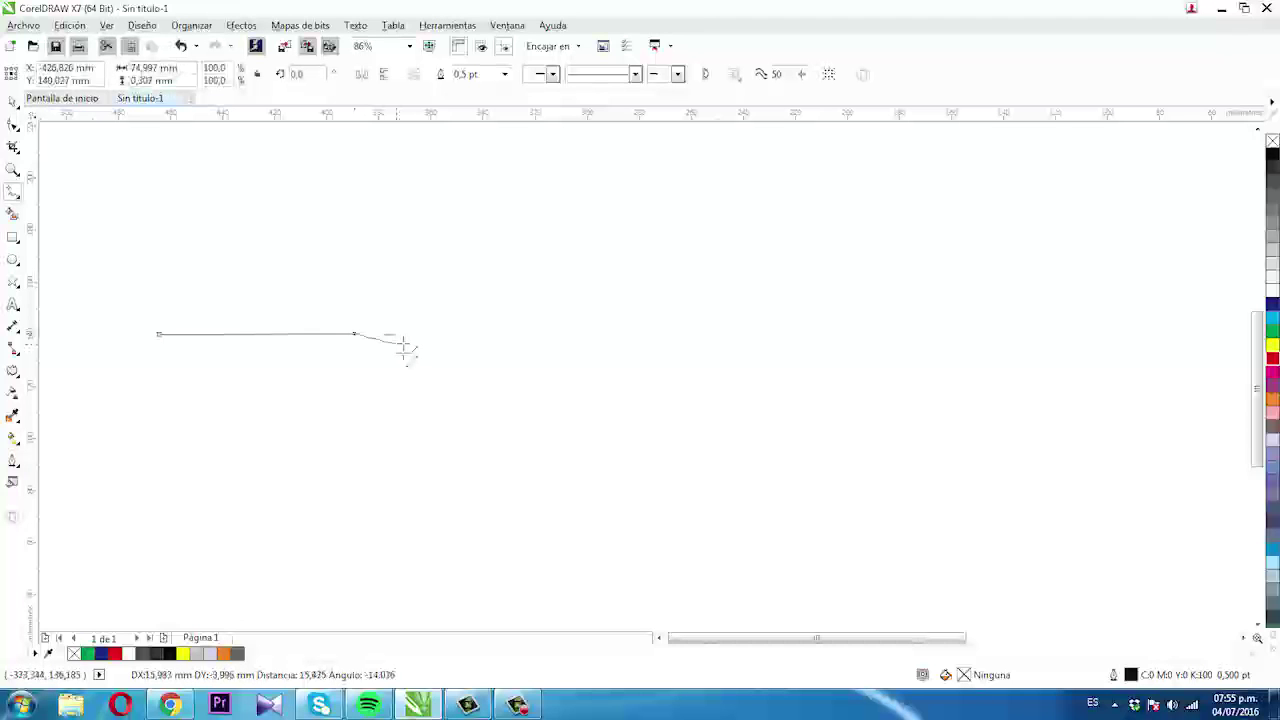
left_click(397, 344)
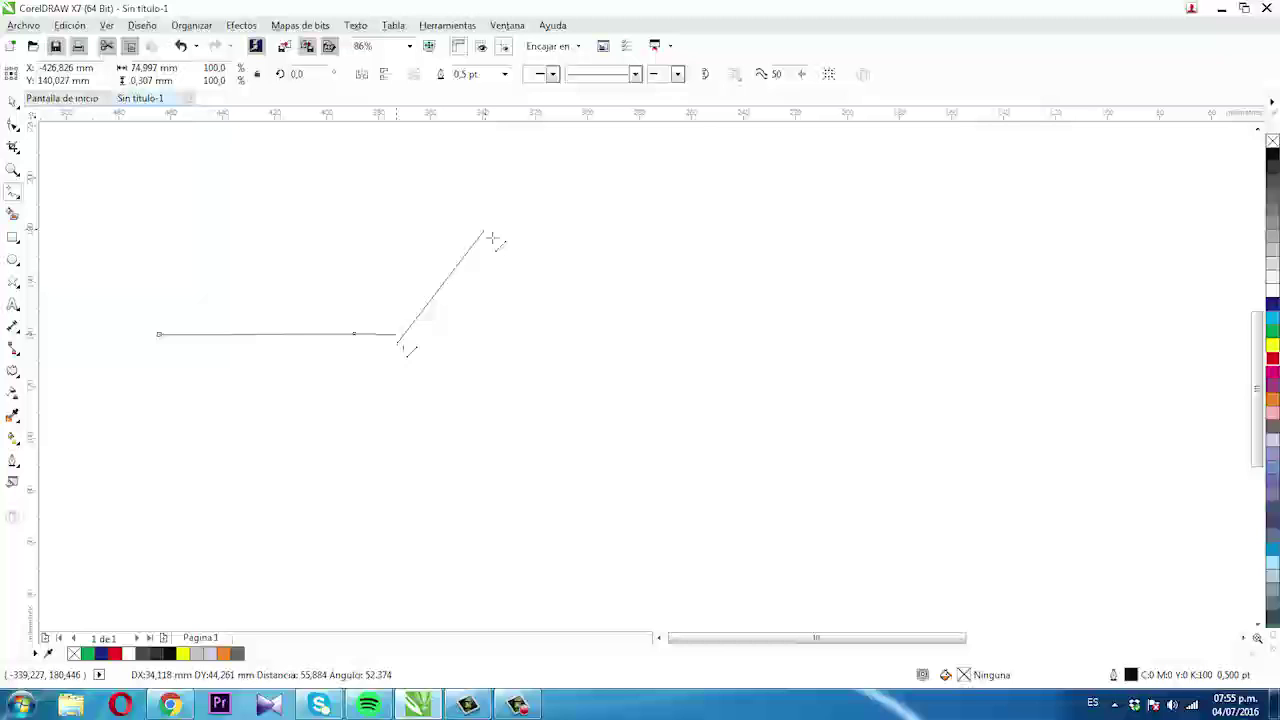
left_click(459, 258)
double_click(497, 257)
key("ctrl+z")
left_click(500, 257)
double_click(505, 258)
left_click(500, 257)
double_click(858, 408)
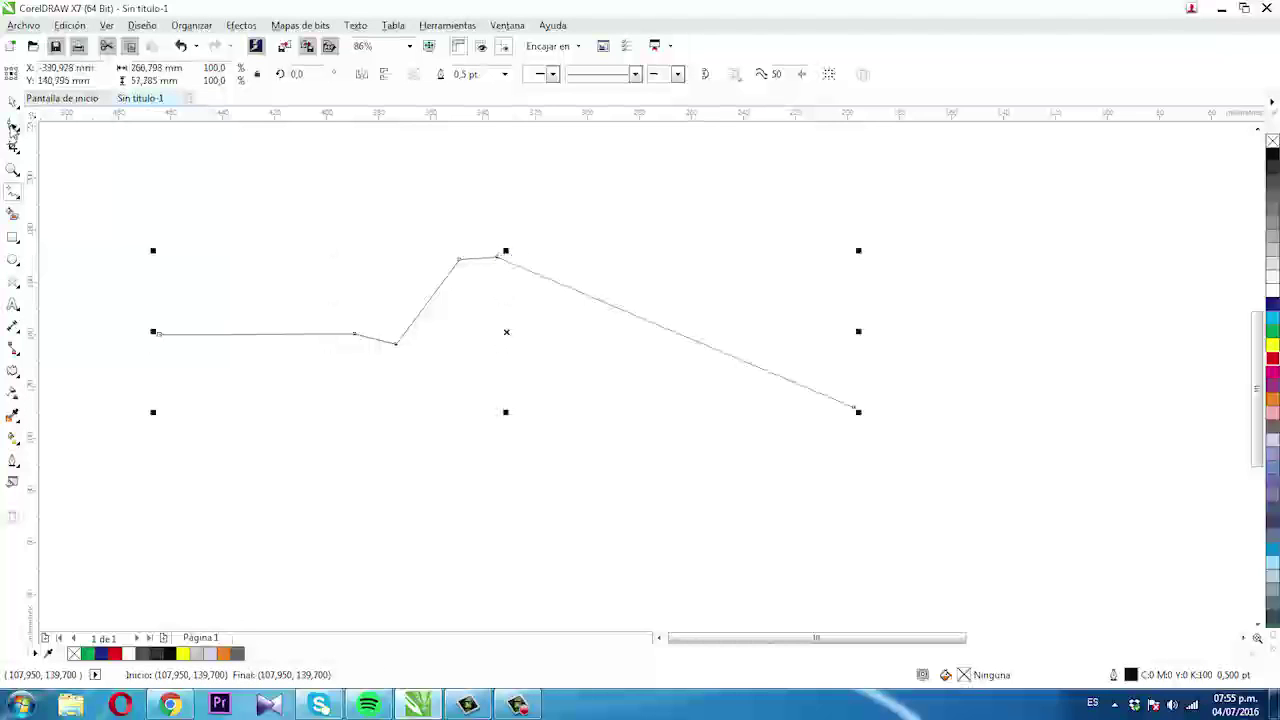
Apply a Zipper distortion to the polyline with amplitude 30 and frequency 5.
left_click(14, 371)
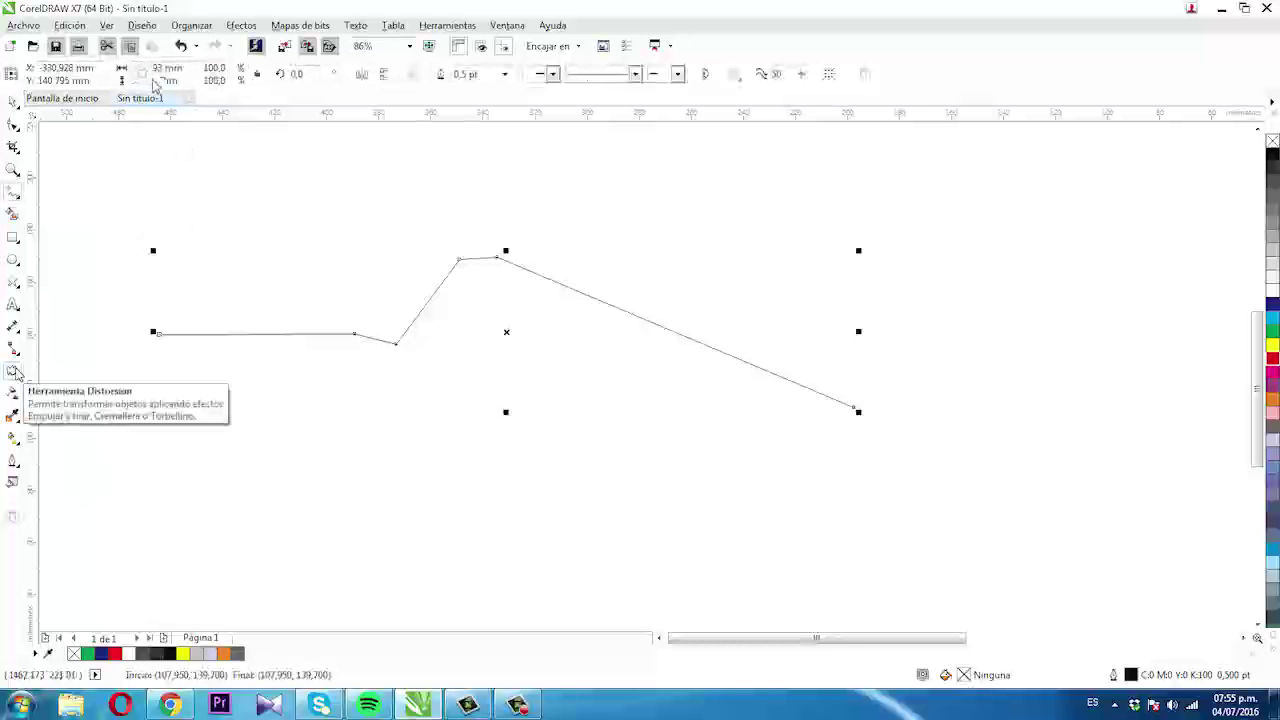
left_click(14, 371)
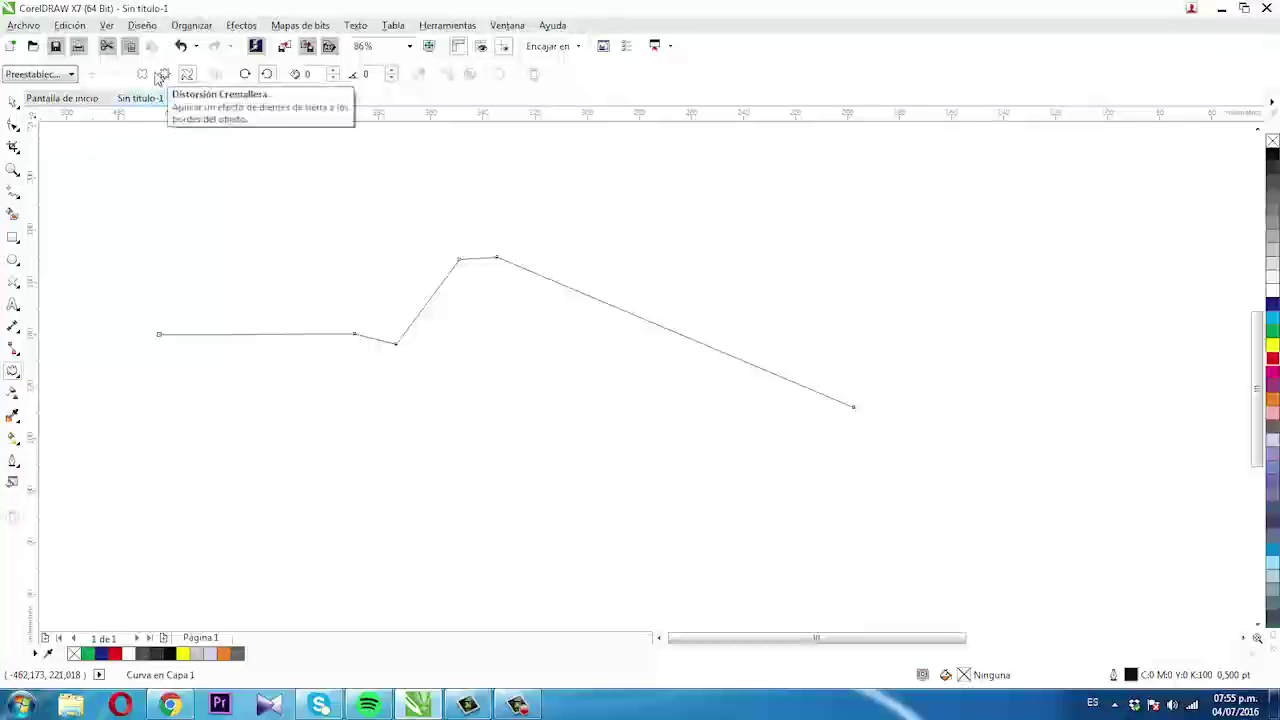
left_click(162, 75)
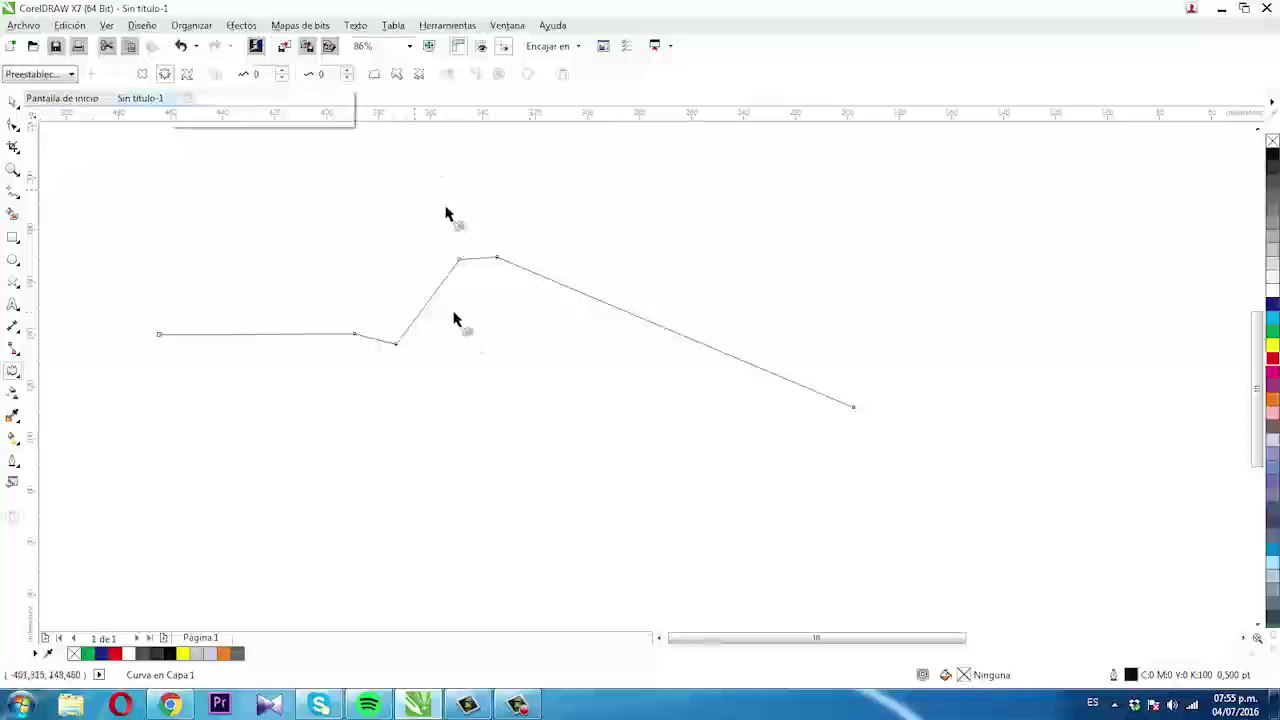
left_click_drag(437, 303, 491, 312)
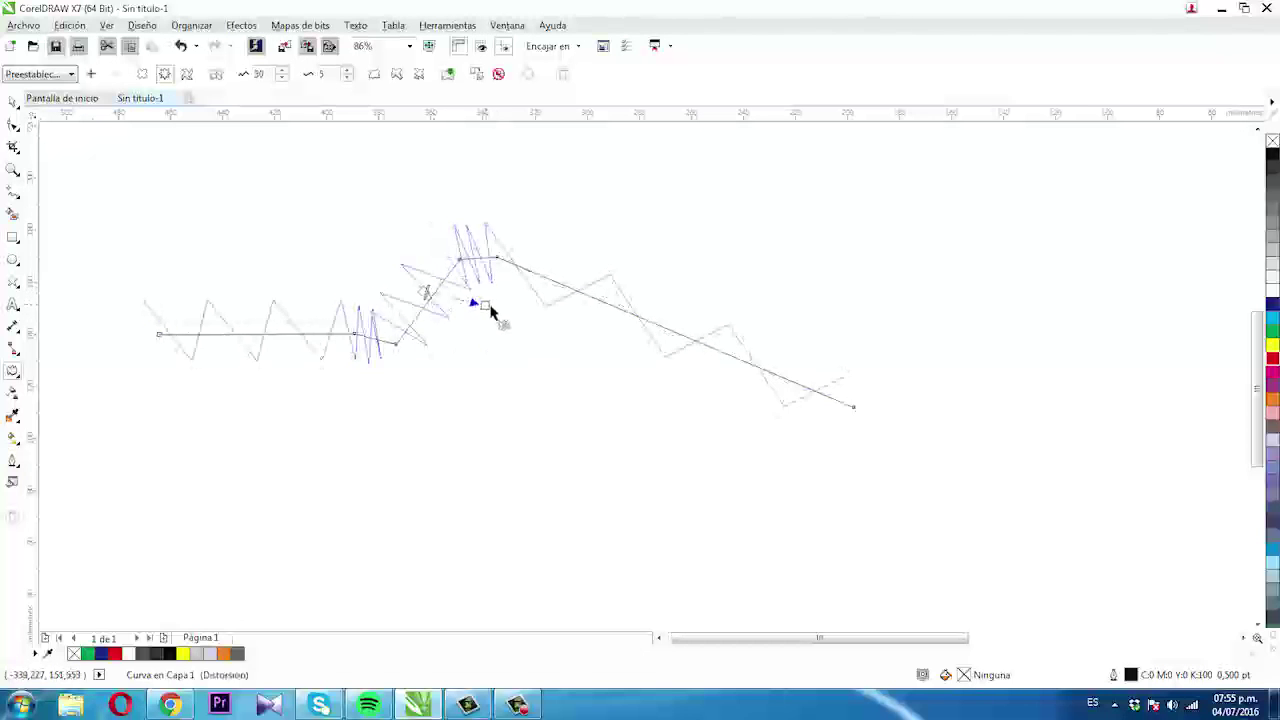
key("ctrl+z")
left_click_drag(492, 307, 491, 306)
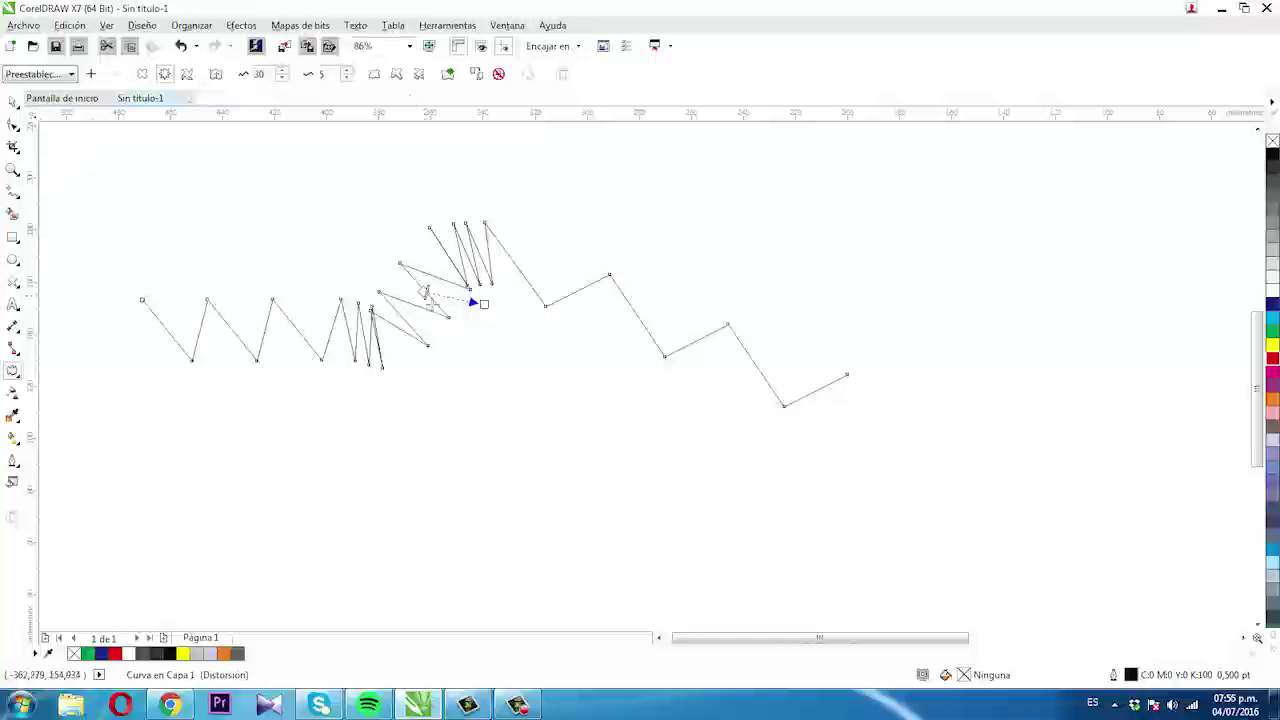
Set the polyline's zipper amplitude to 11 and its frequency to 34.
left_click_drag(428, 296, 441, 297)
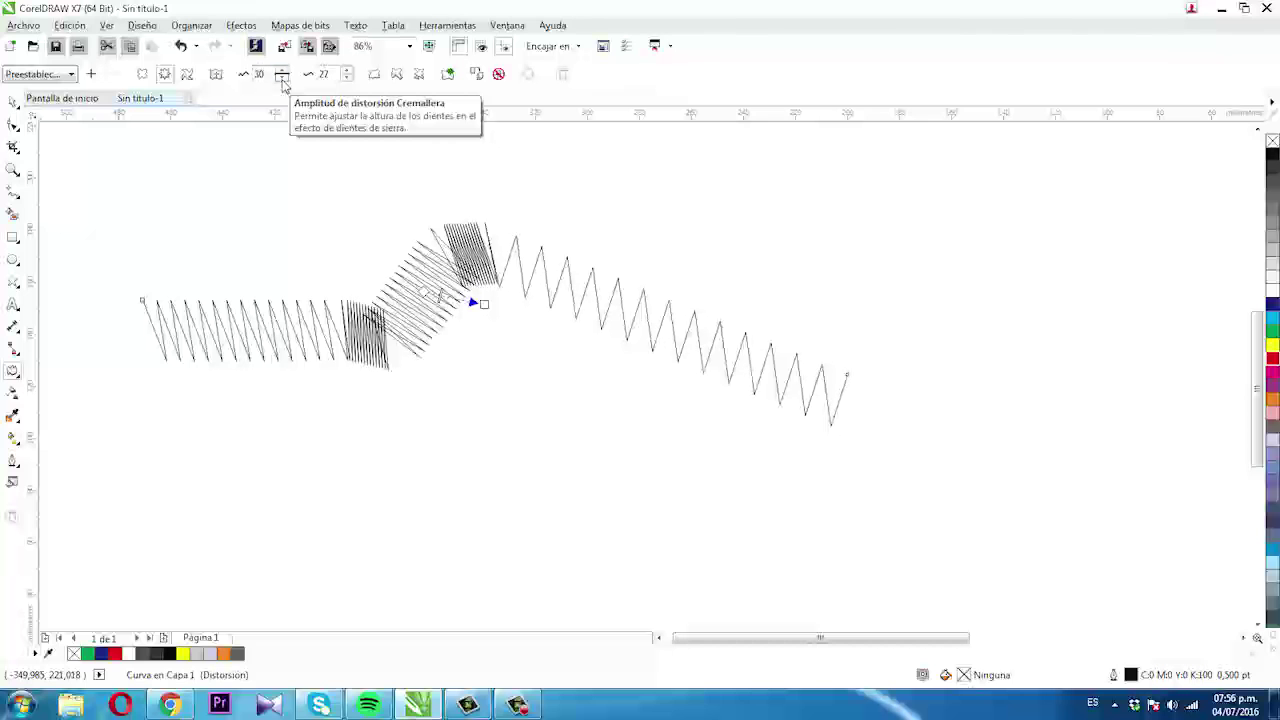
left_click(283, 80)
left_click(283, 80)
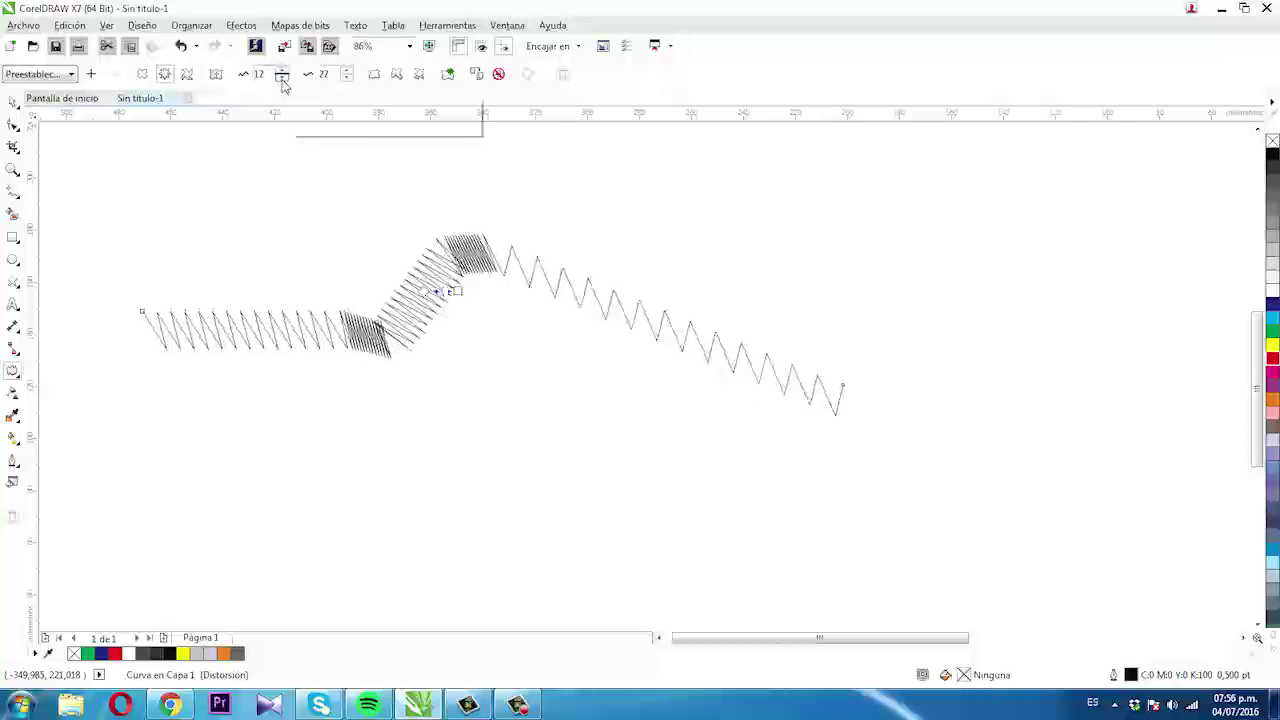
left_click(283, 80)
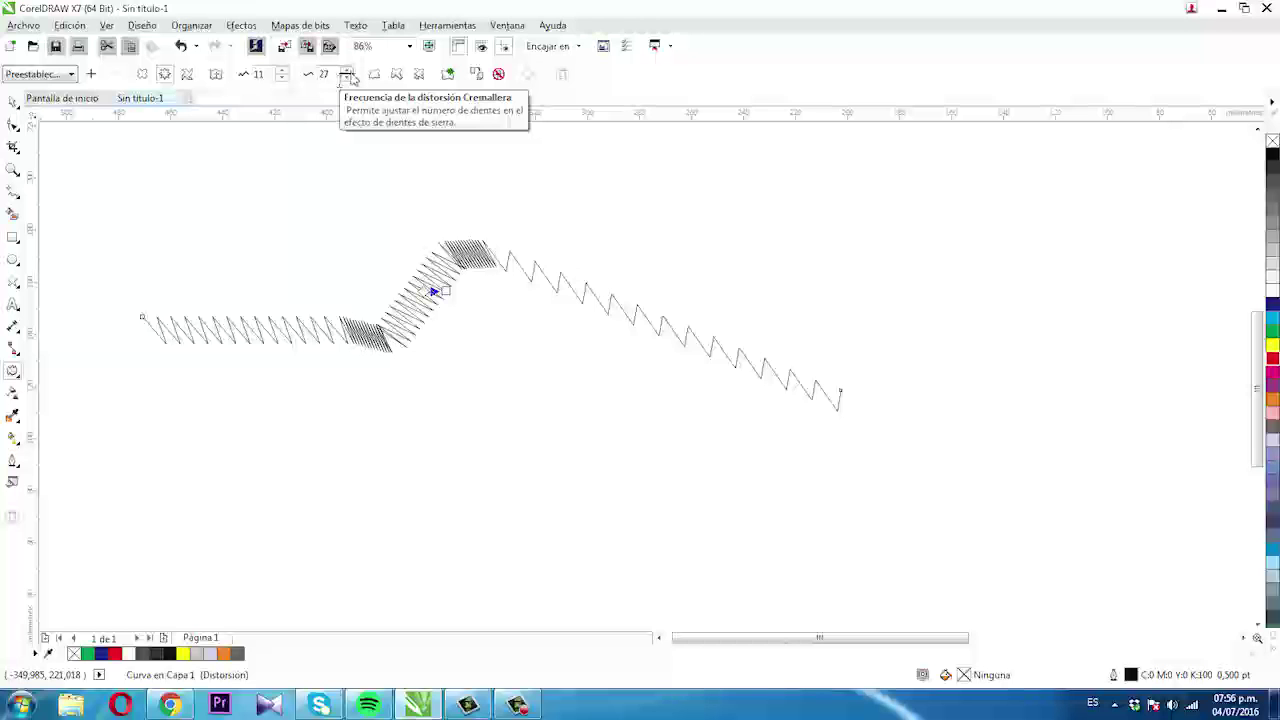
left_click(346, 73)
left_click(346, 73)
left_click(346, 73)
left_click(346, 73)
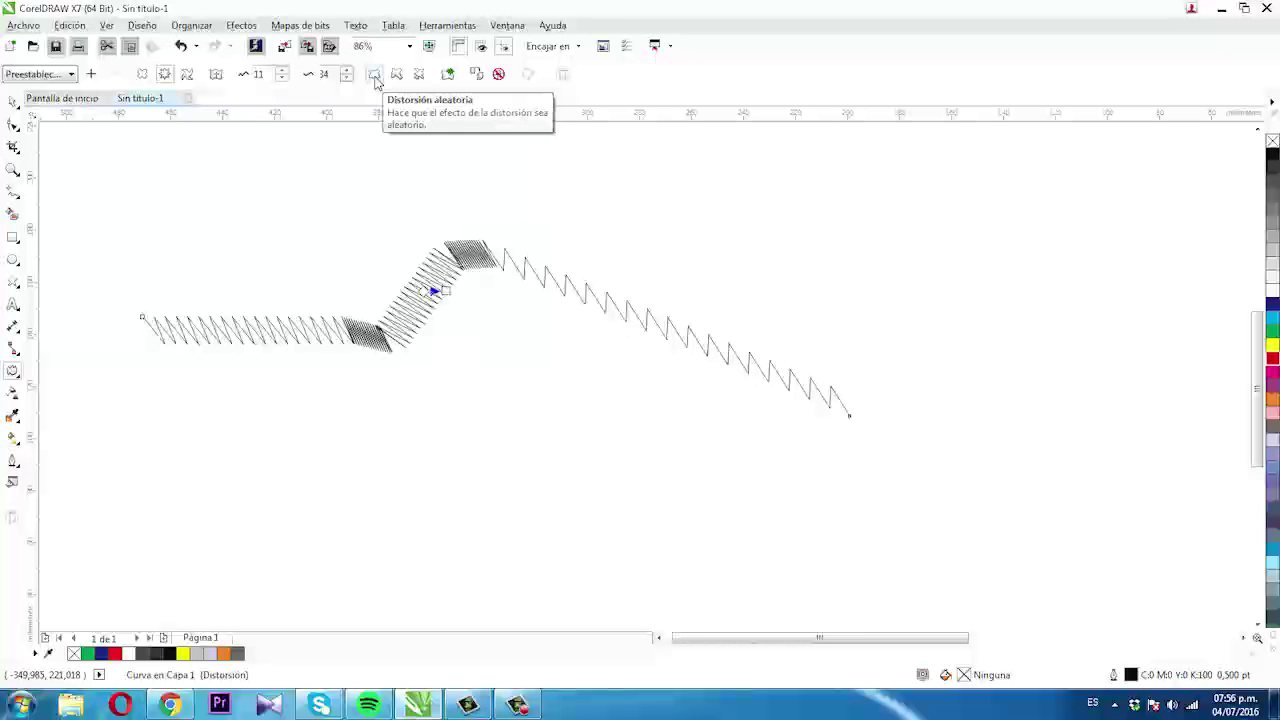
Turn on the random, smooth and local options for the polyline's zipper distortion.
left_click(374, 75)
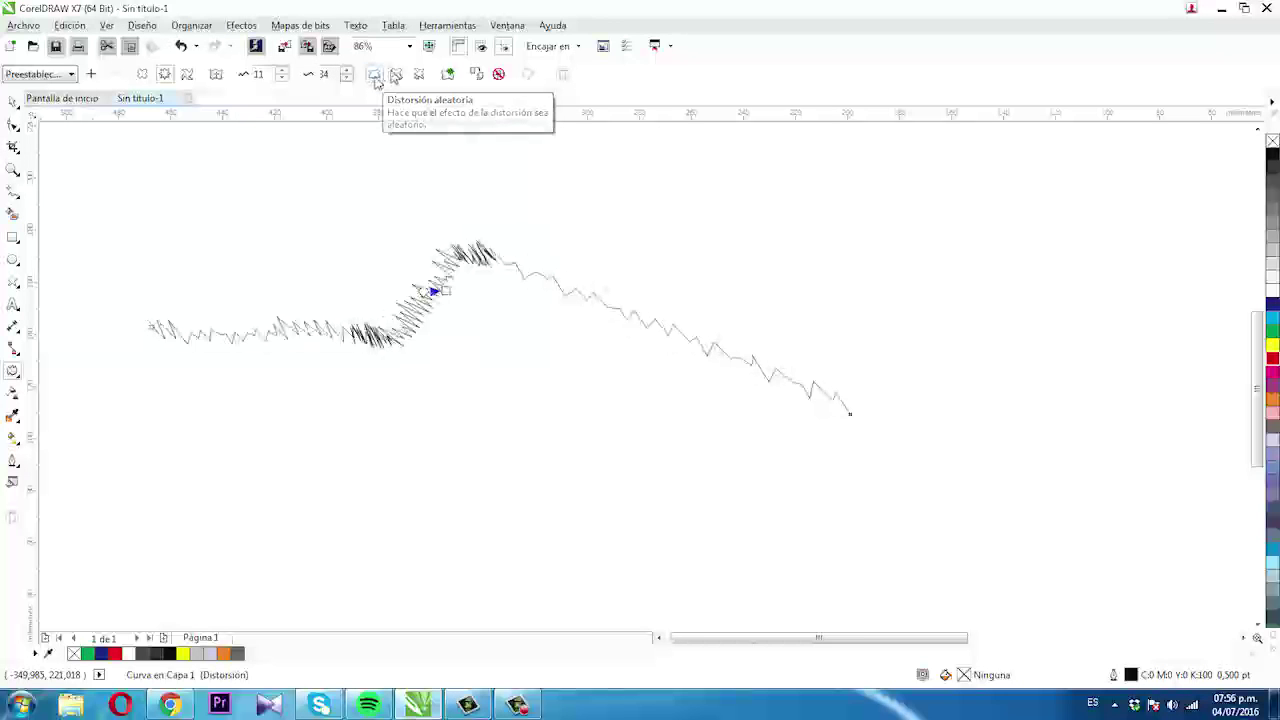
left_click(375, 76)
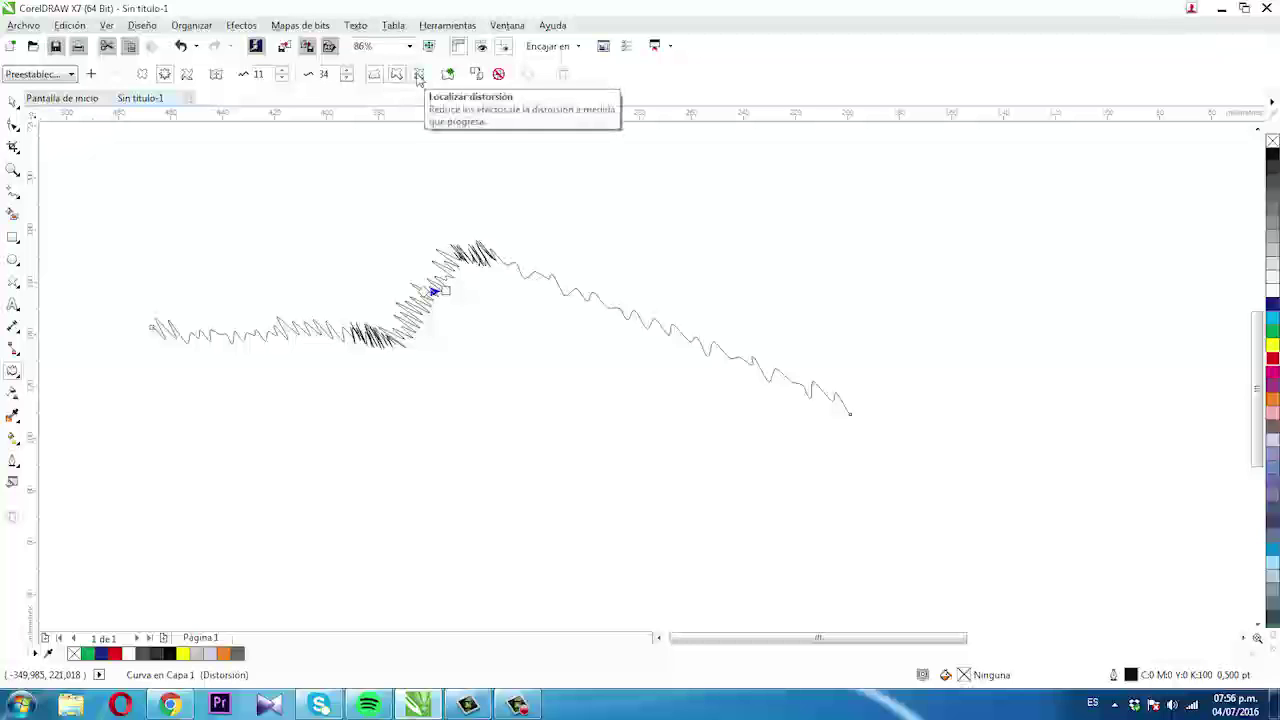
left_click(418, 76)
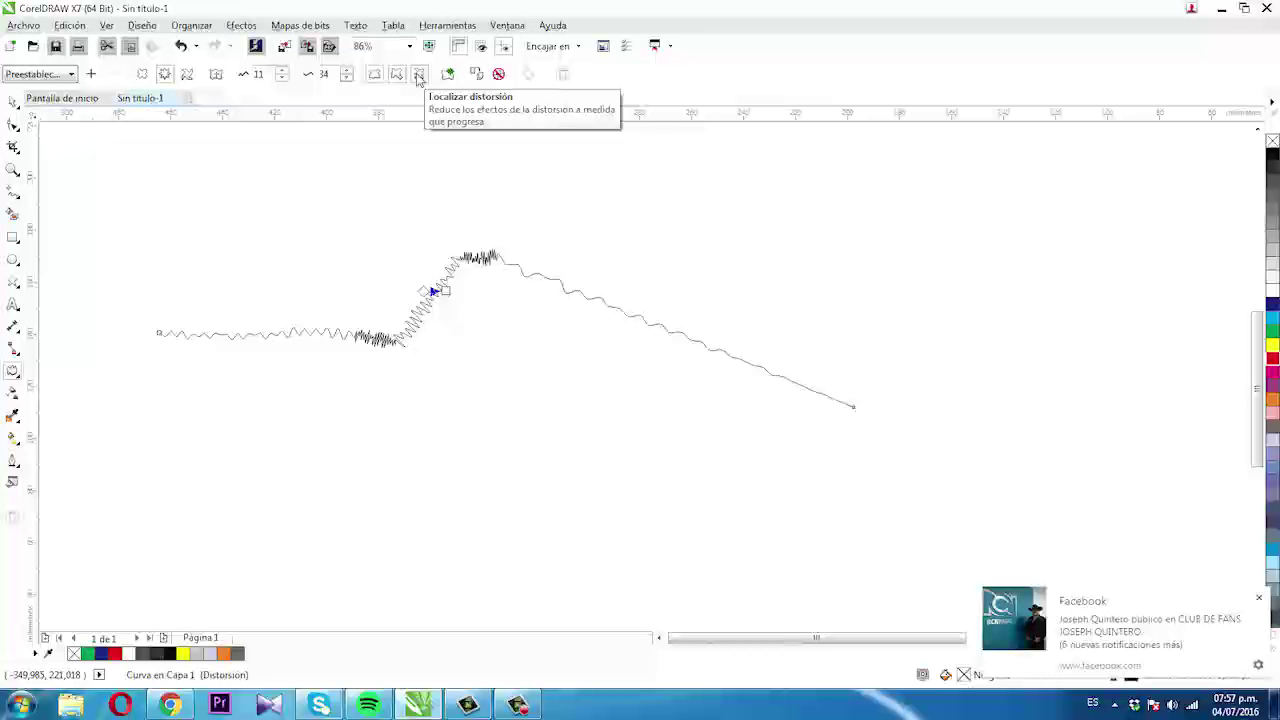
left_click(418, 75)
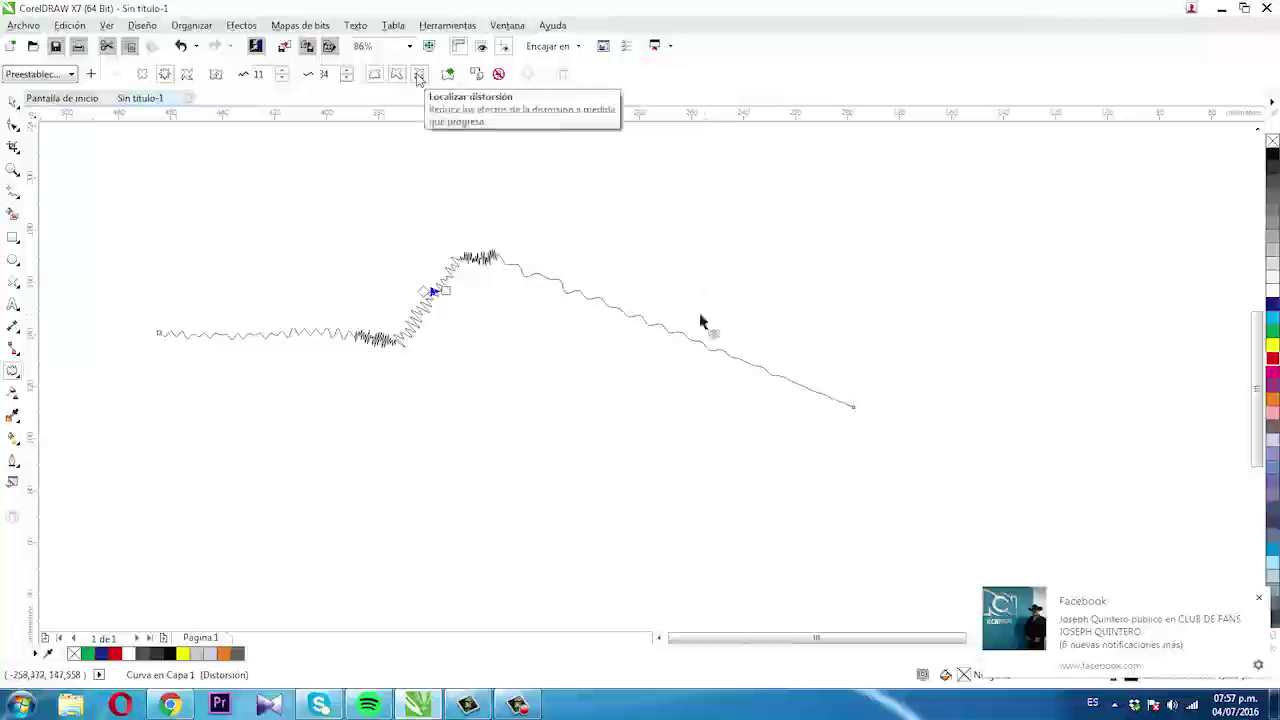
left_click(1261, 599)
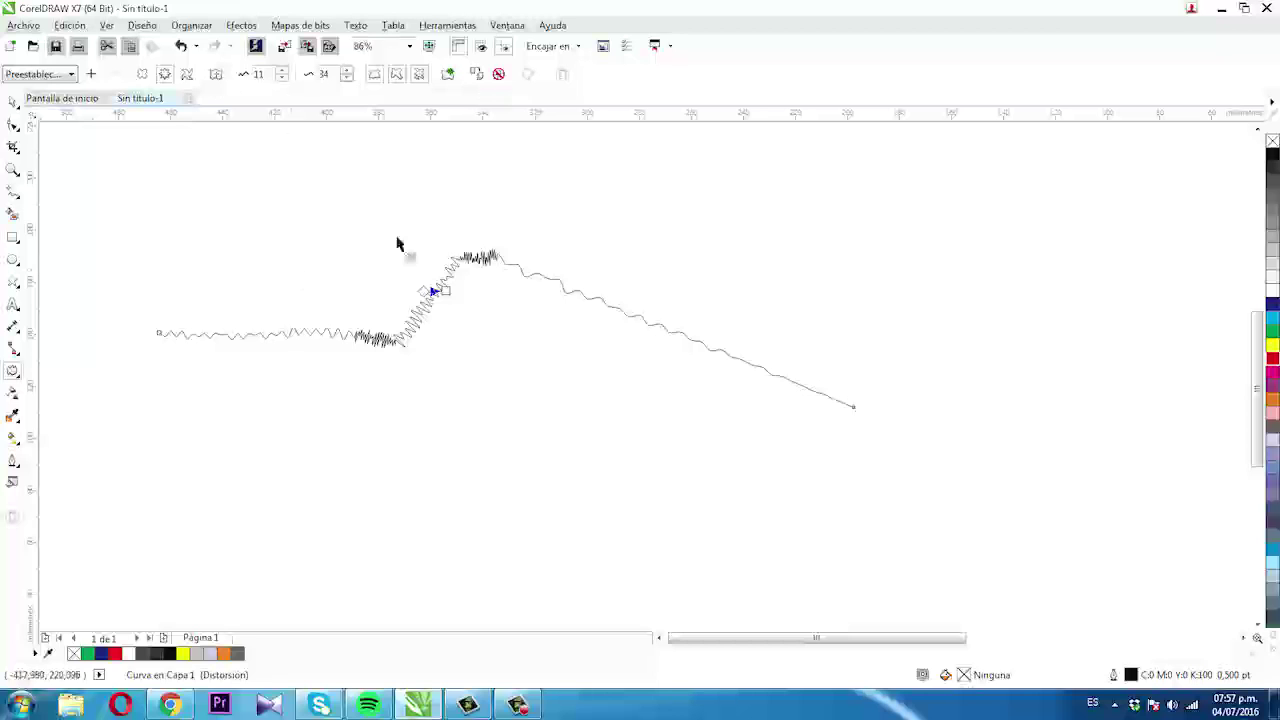
Centre the zipper distortion on the polyline, move its centre near the flat starting end, and recentre it.
left_click(217, 80)
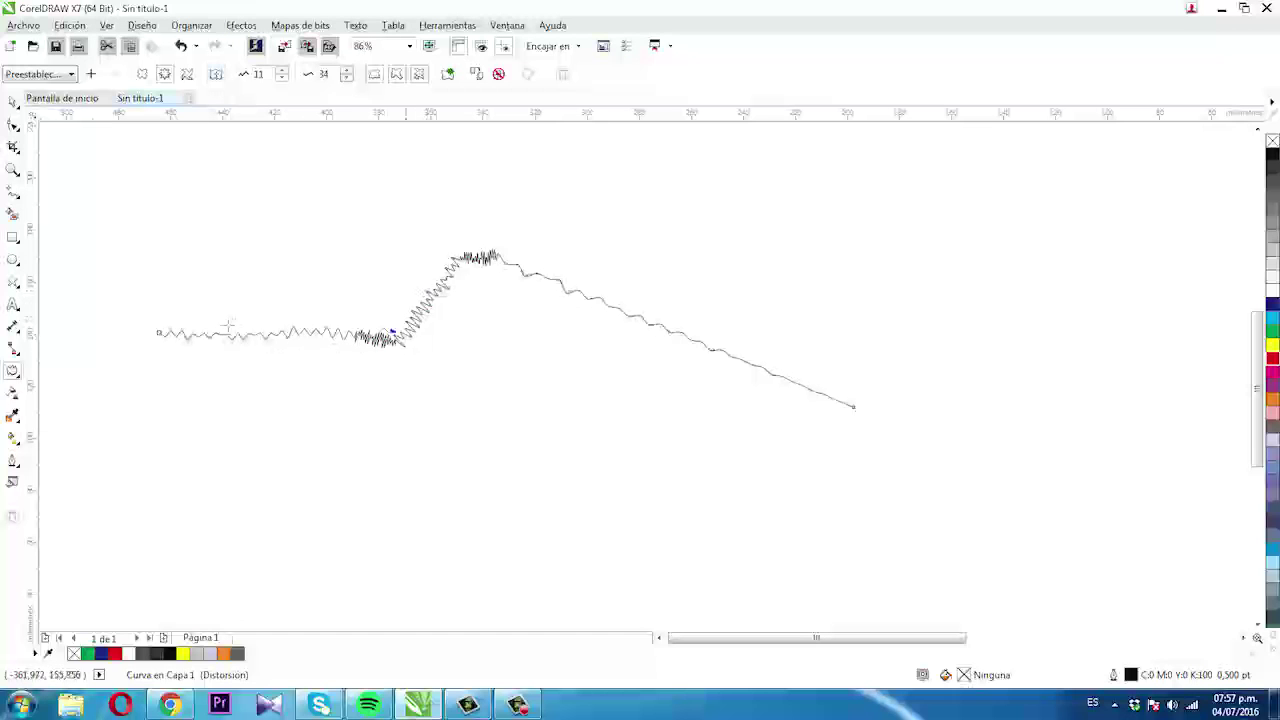
left_click_drag(398, 331, 197, 323)
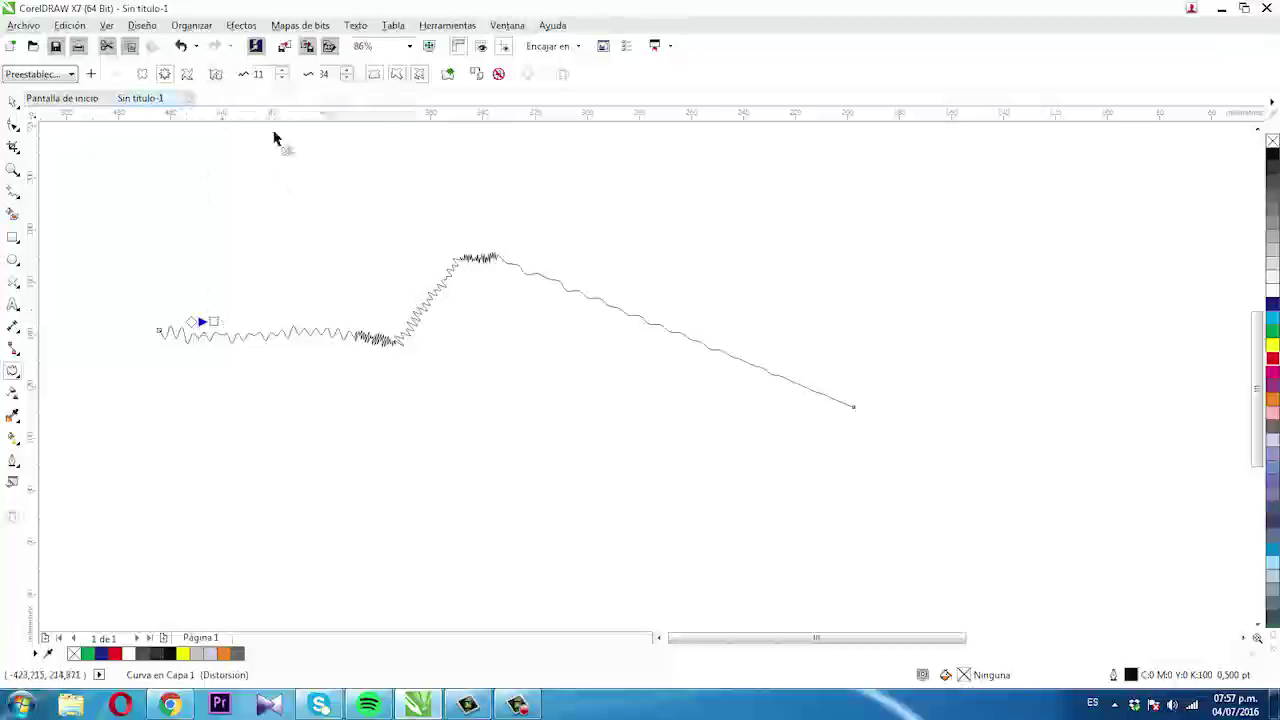
left_click(215, 77)
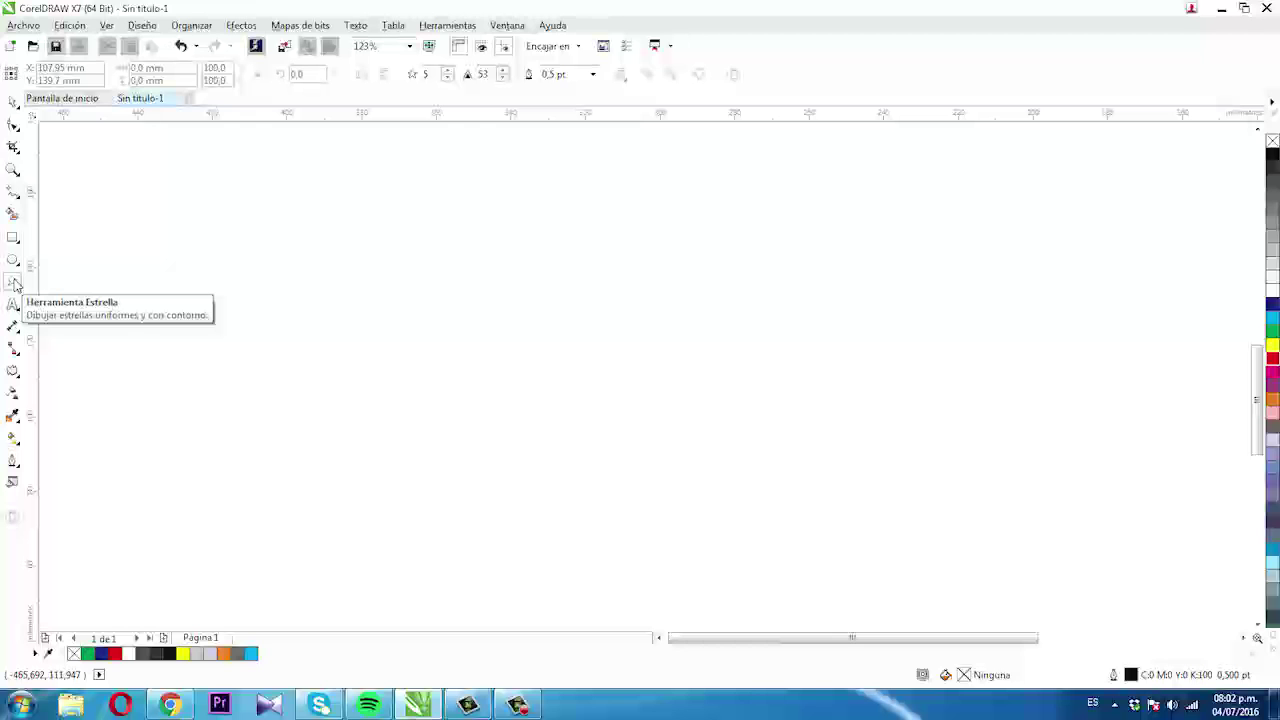
Draw a green five-pointed star about 57 mm wide and apply a Push and Pull distortion with amplitude 35 to it.
left_click_drag(330, 234, 557, 463)
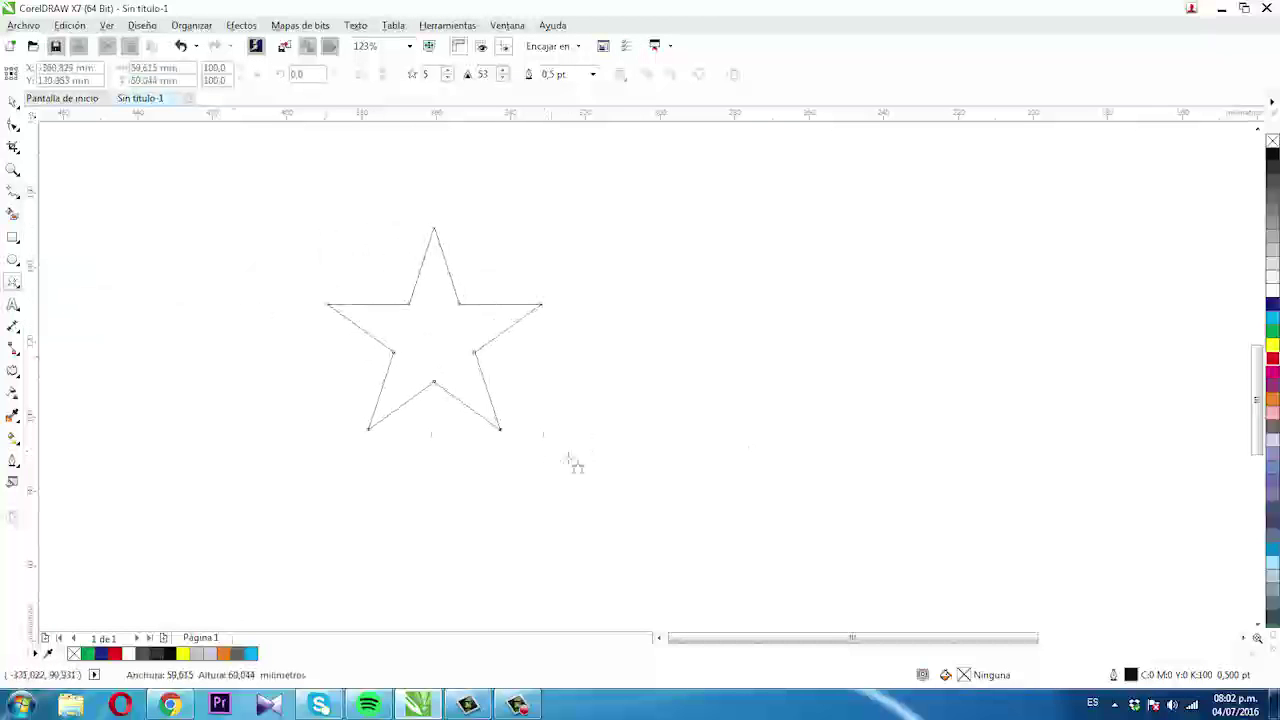
left_click(13, 371)
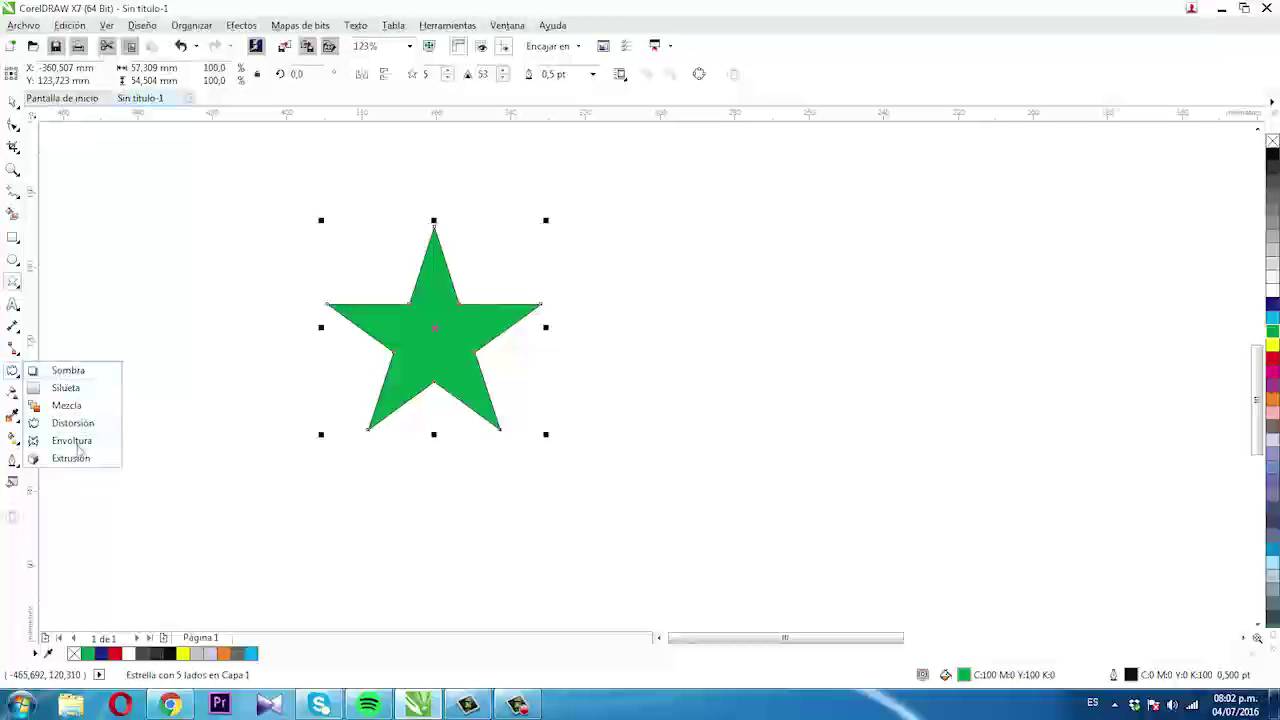
left_click(72, 423)
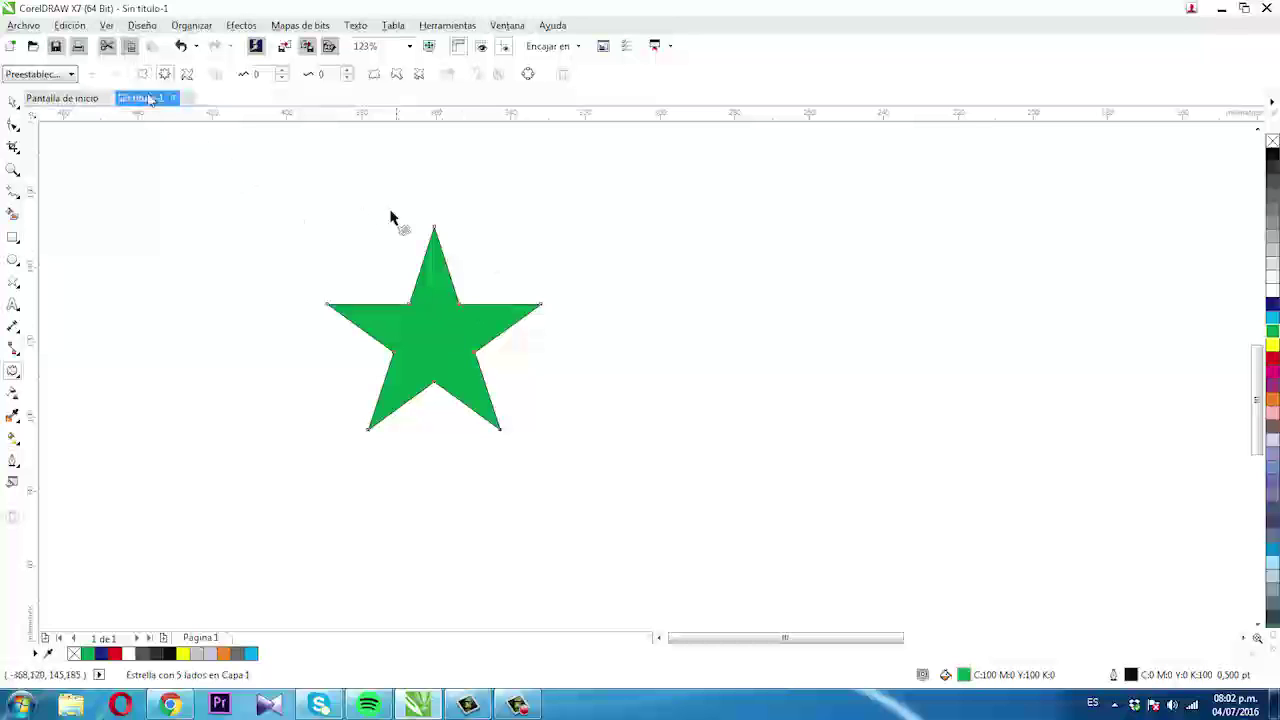
left_click(143, 76)
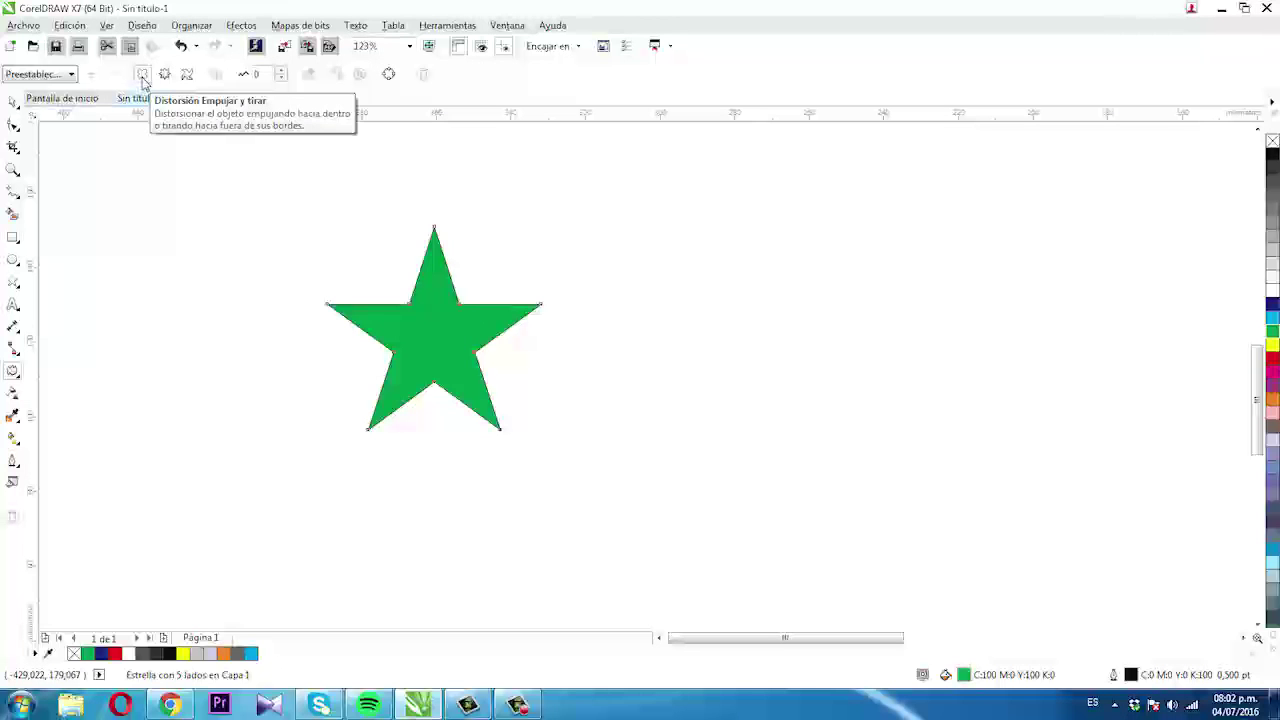
left_click_drag(447, 324, 514, 343)
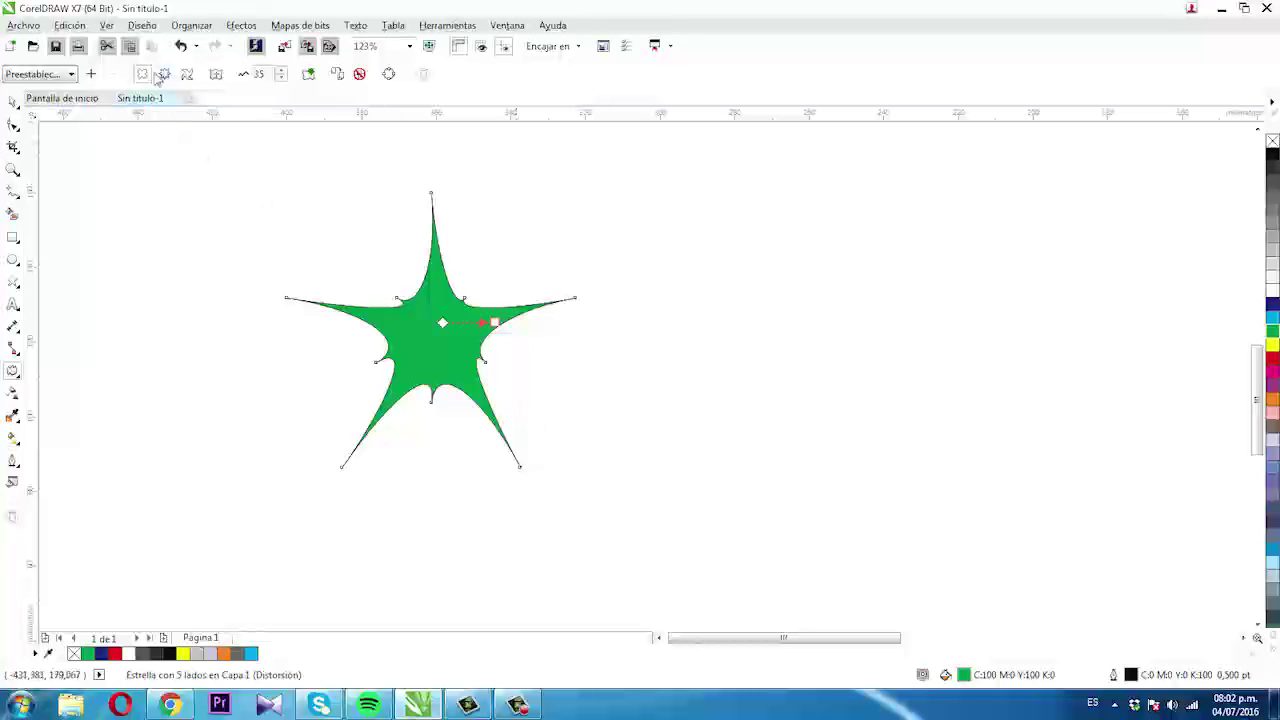
Try a centred Zipper distortion with frequency 5 on the star, and undo it.
left_click(165, 74)
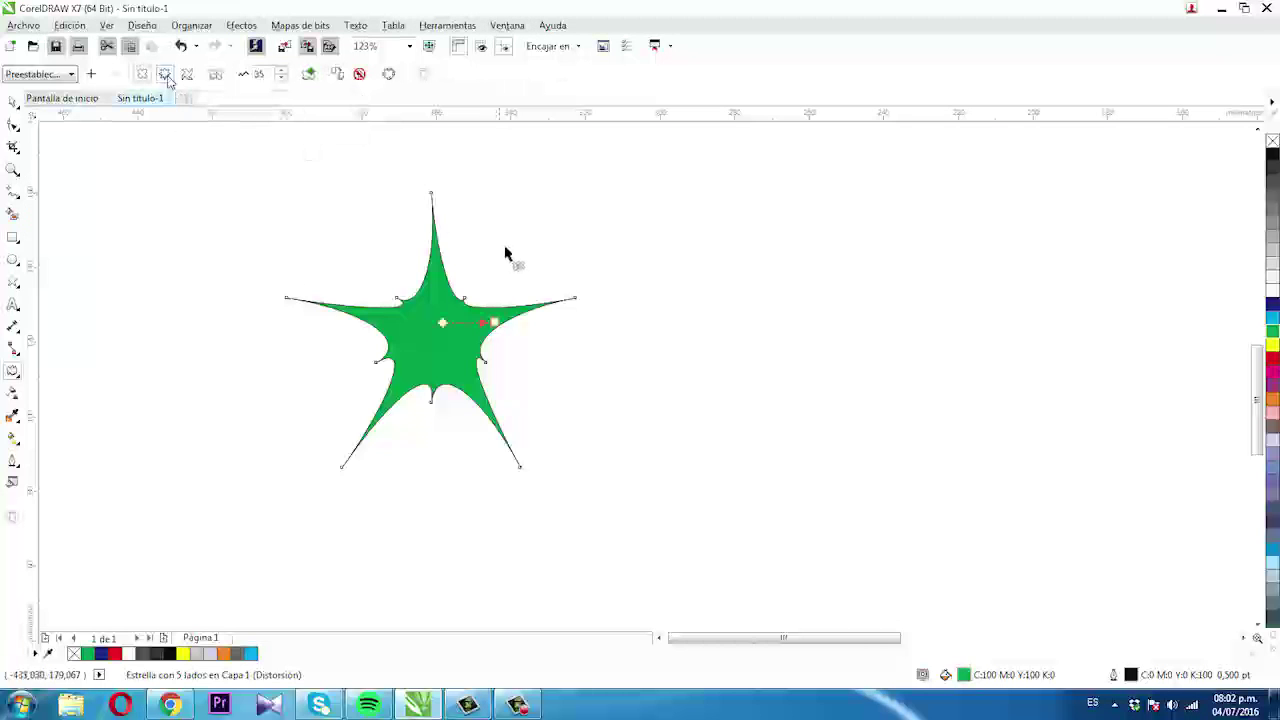
left_click_drag(492, 244, 508, 254)
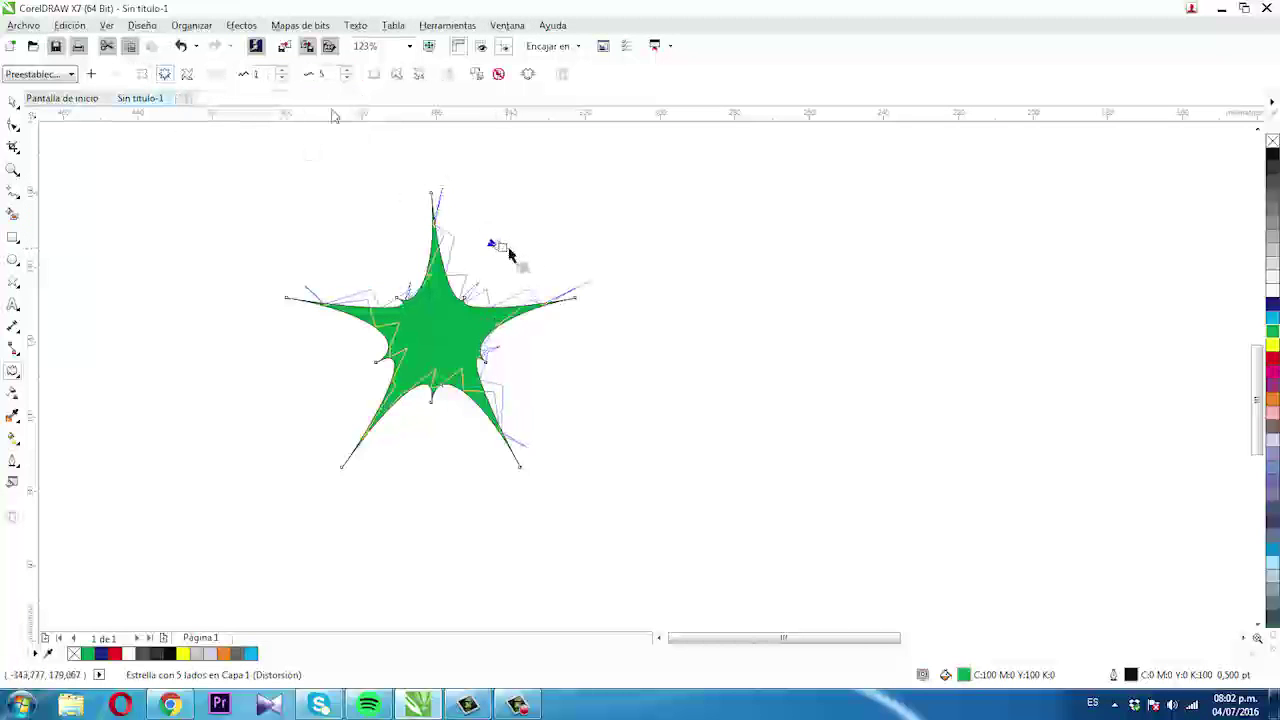
left_click(216, 76)
left_click(216, 76)
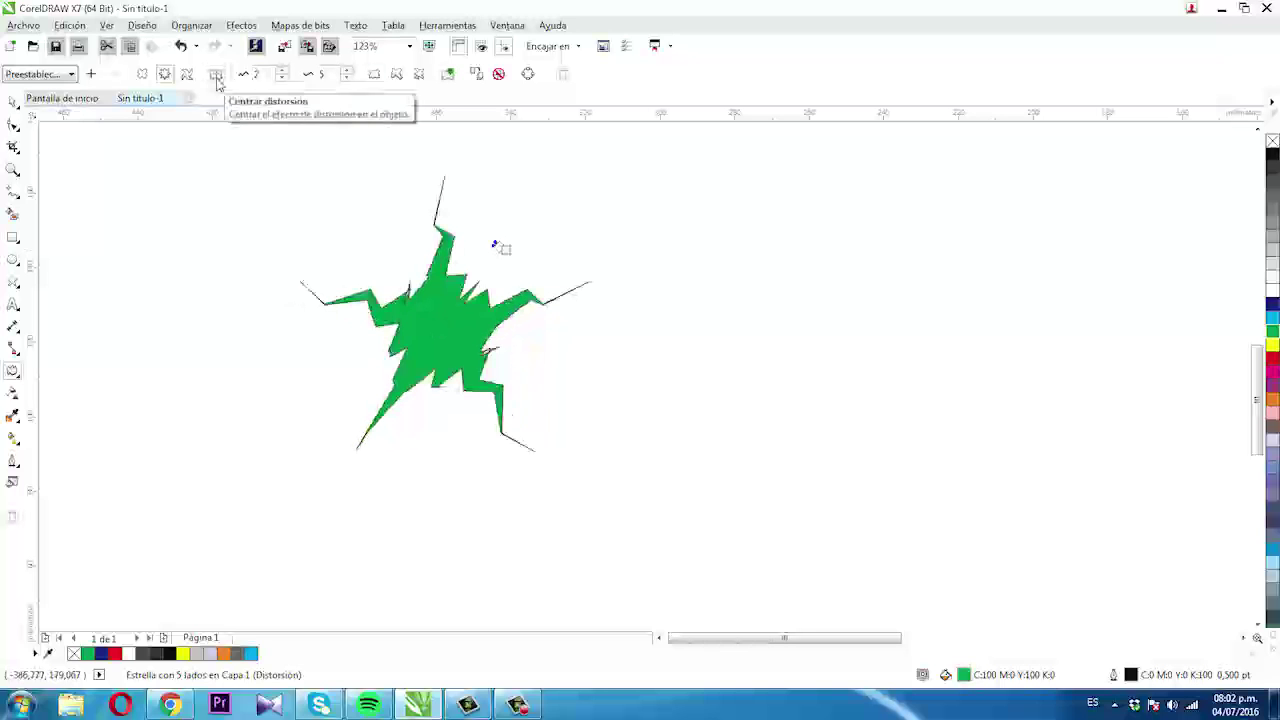
key("ctrl+z")
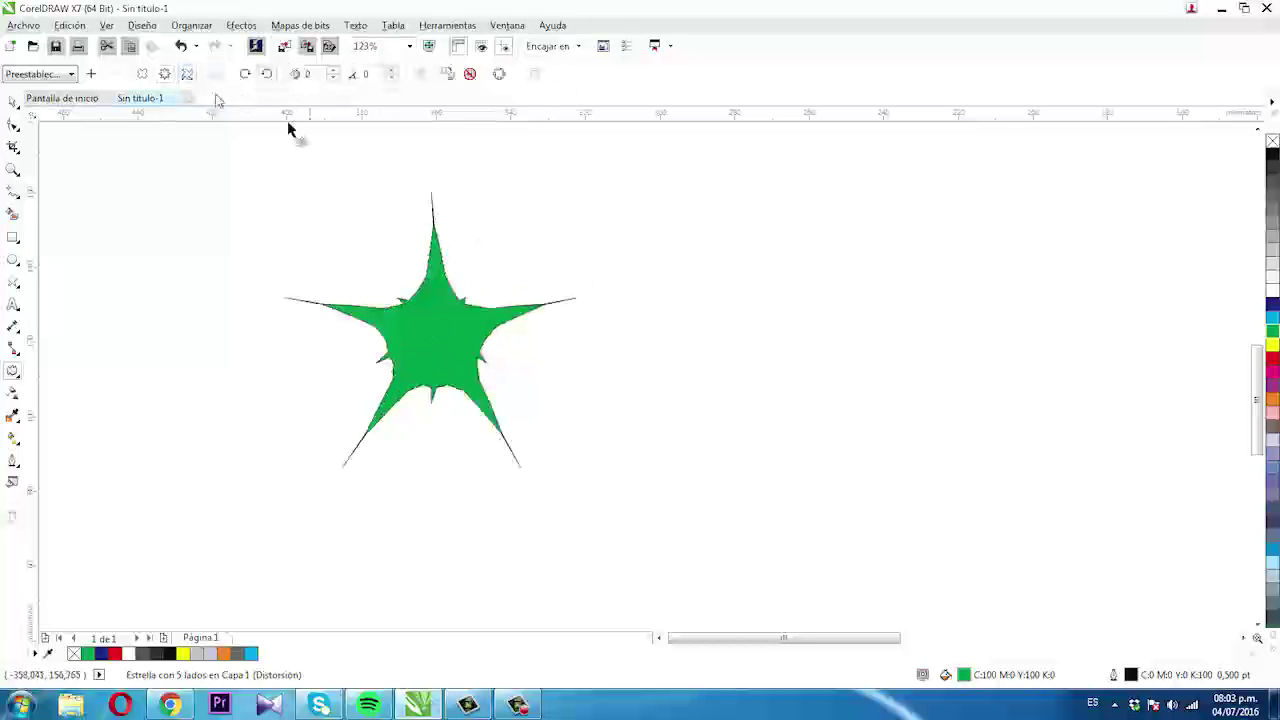
Apply a centred clockwise Twister of 1 rotation and 132 additional degrees to the star, and add a Zipper with amplitude 27 and frequency 5.
left_click_drag(521, 271, 563, 320)
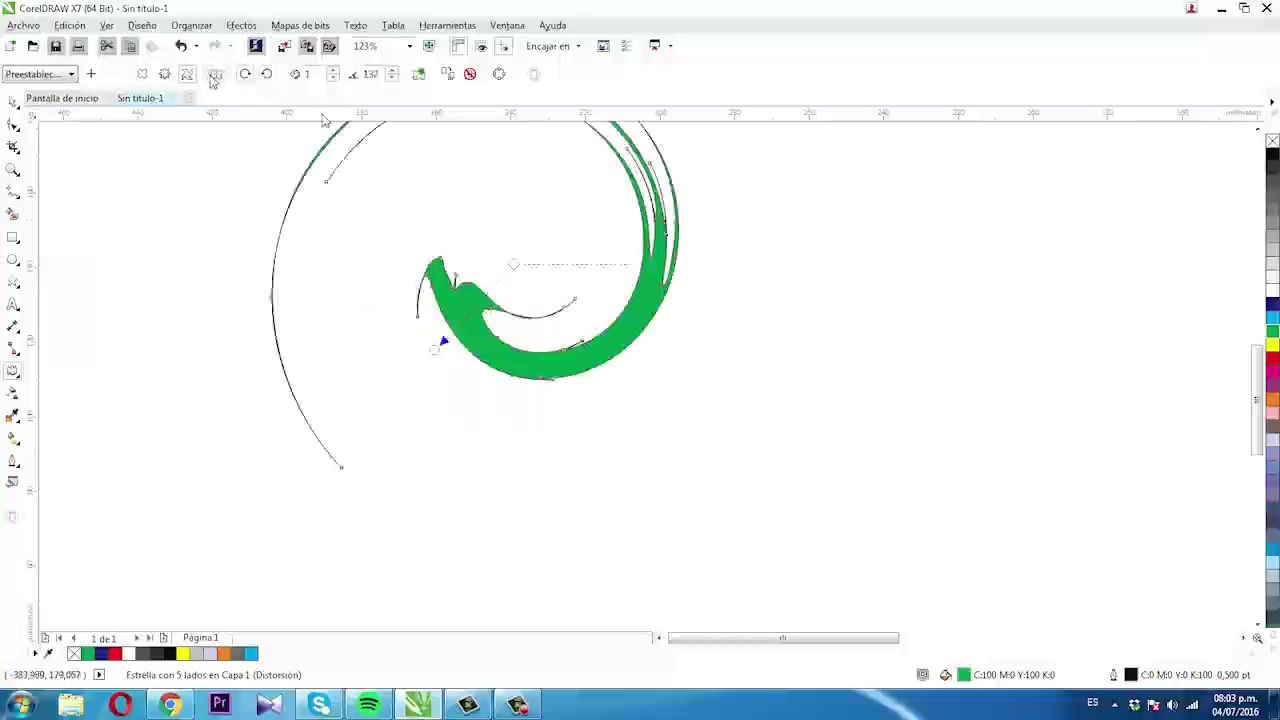
left_click(213, 79)
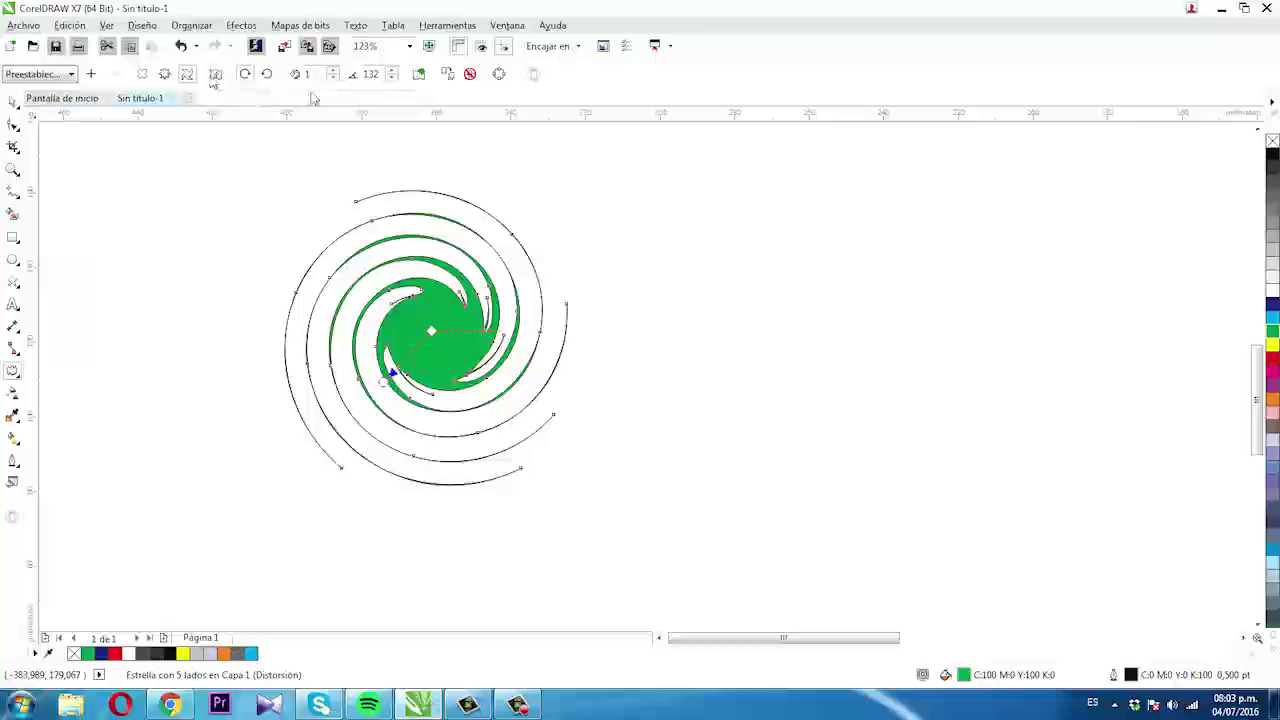
left_click(165, 77)
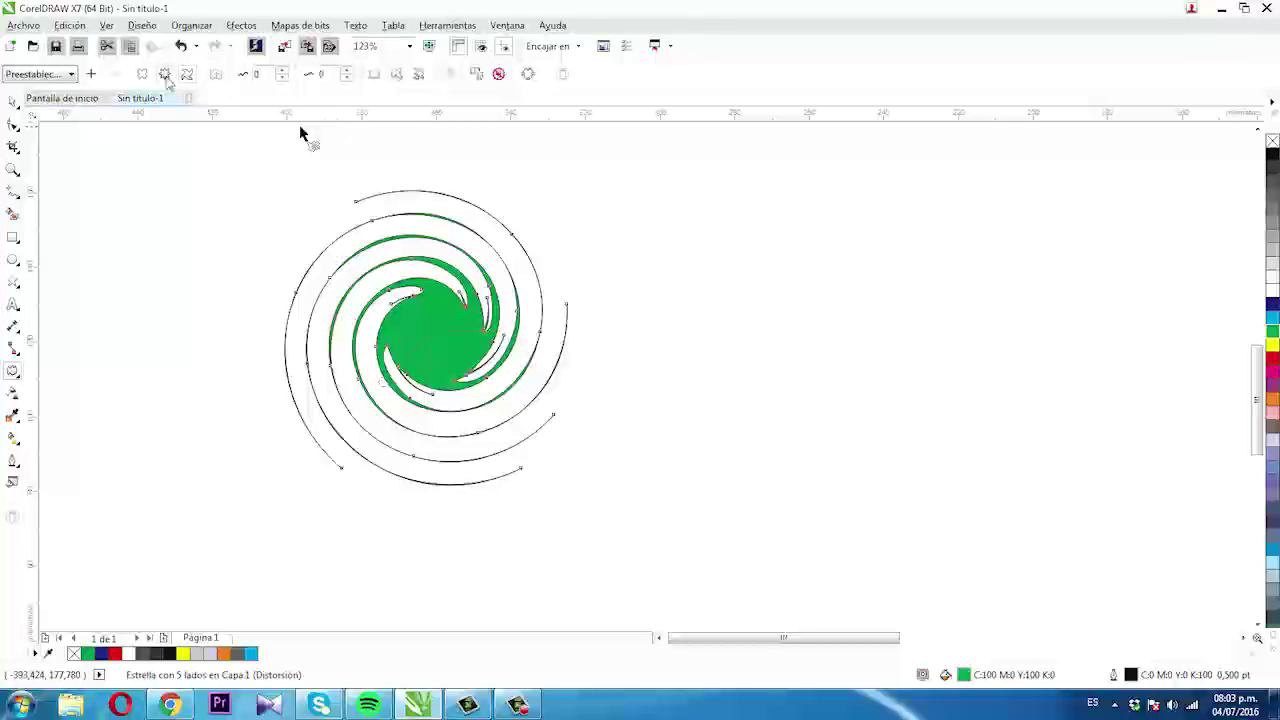
left_click_drag(540, 281, 591, 237)
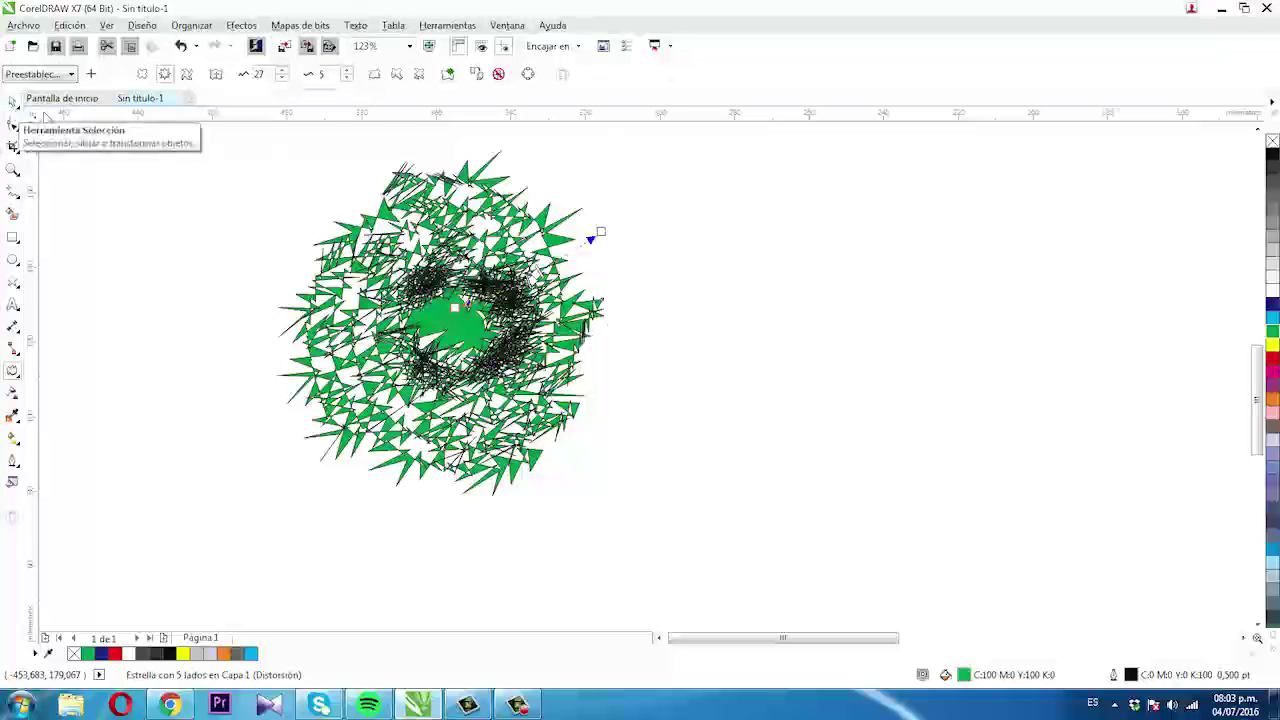
Delete the distorted star and draw a rectangle about 116 by 80 mm, filled with 90% black.
left_click(12, 103)
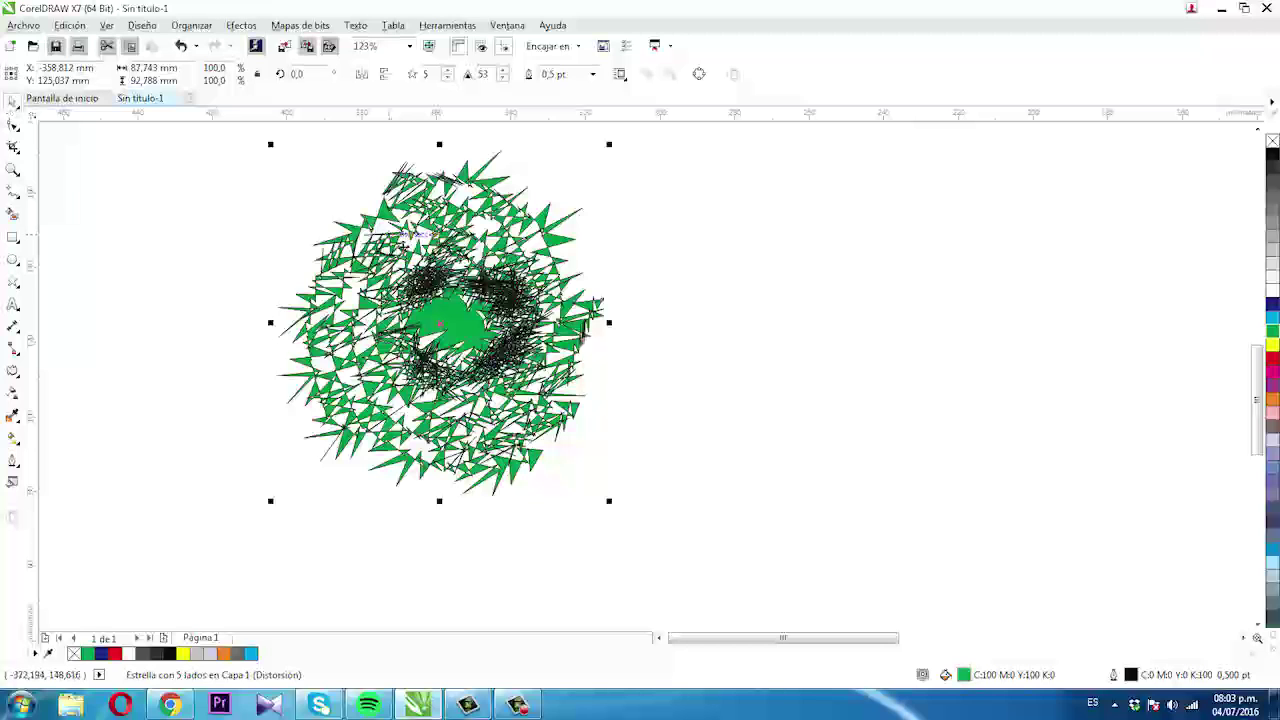
key("Delete")
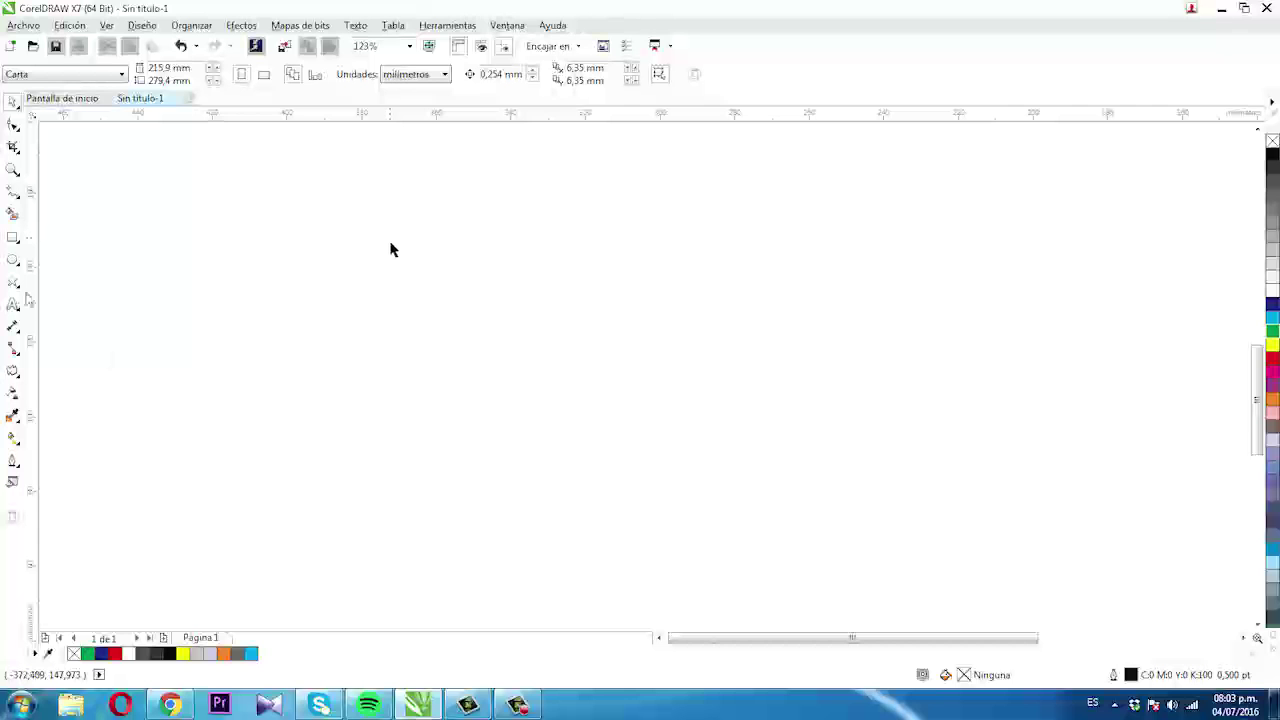
left_click(13, 238)
left_click_drag(258, 215, 691, 513)
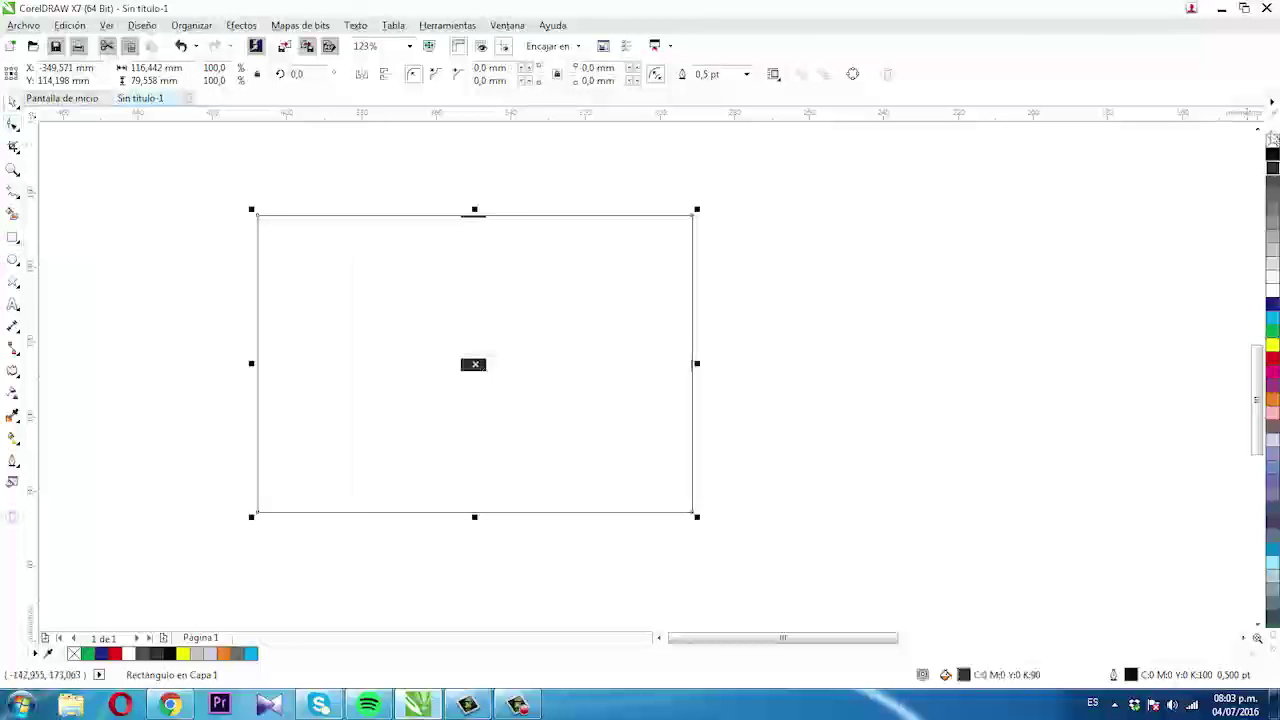
left_click(1271, 169)
left_click(906, 271)
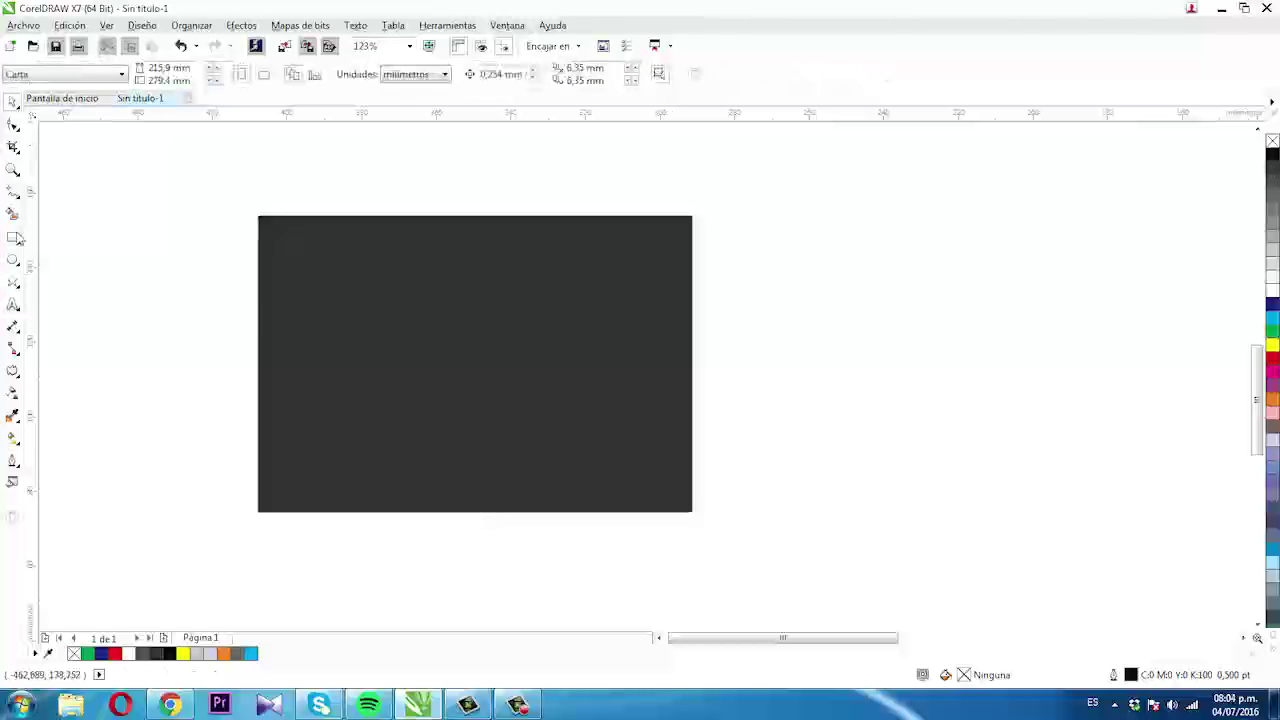
Draw a circle about 32 mm in diameter, fill it with 60% black, remove its outline, and place it on the rectangle's right half.
left_click(13, 260)
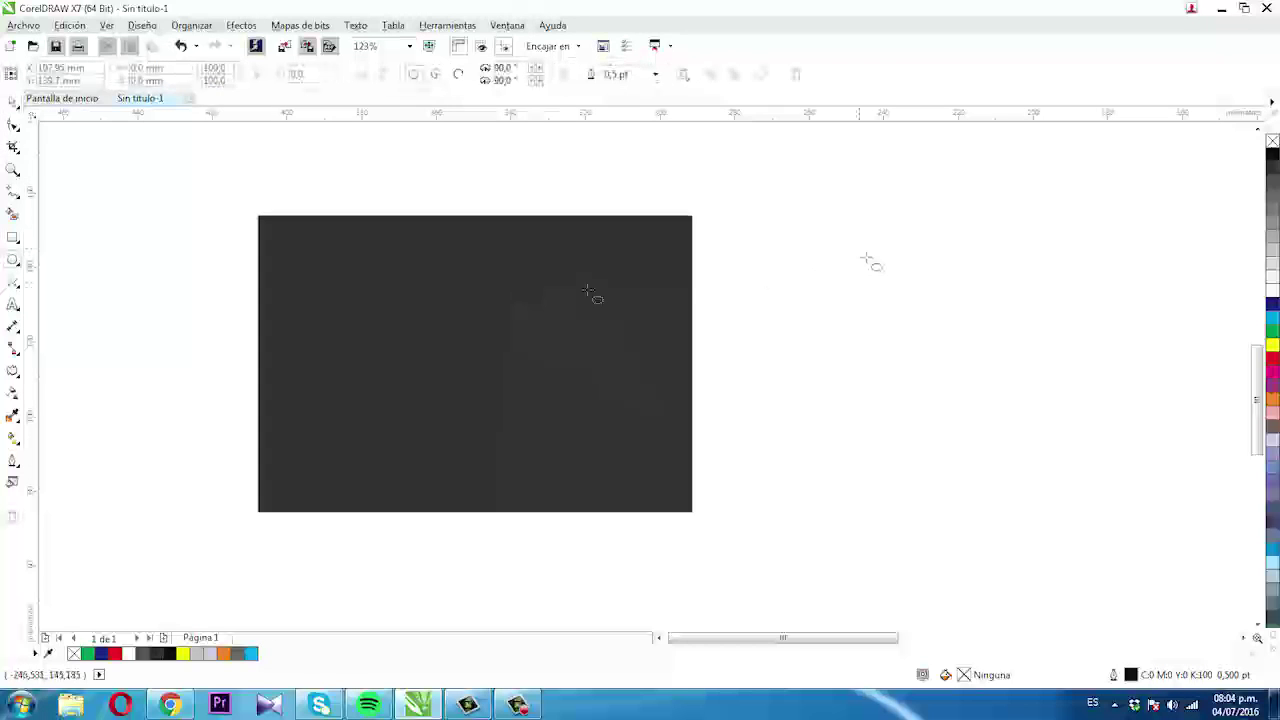
left_click_drag(864, 259, 733, 380)
left_click(14, 104)
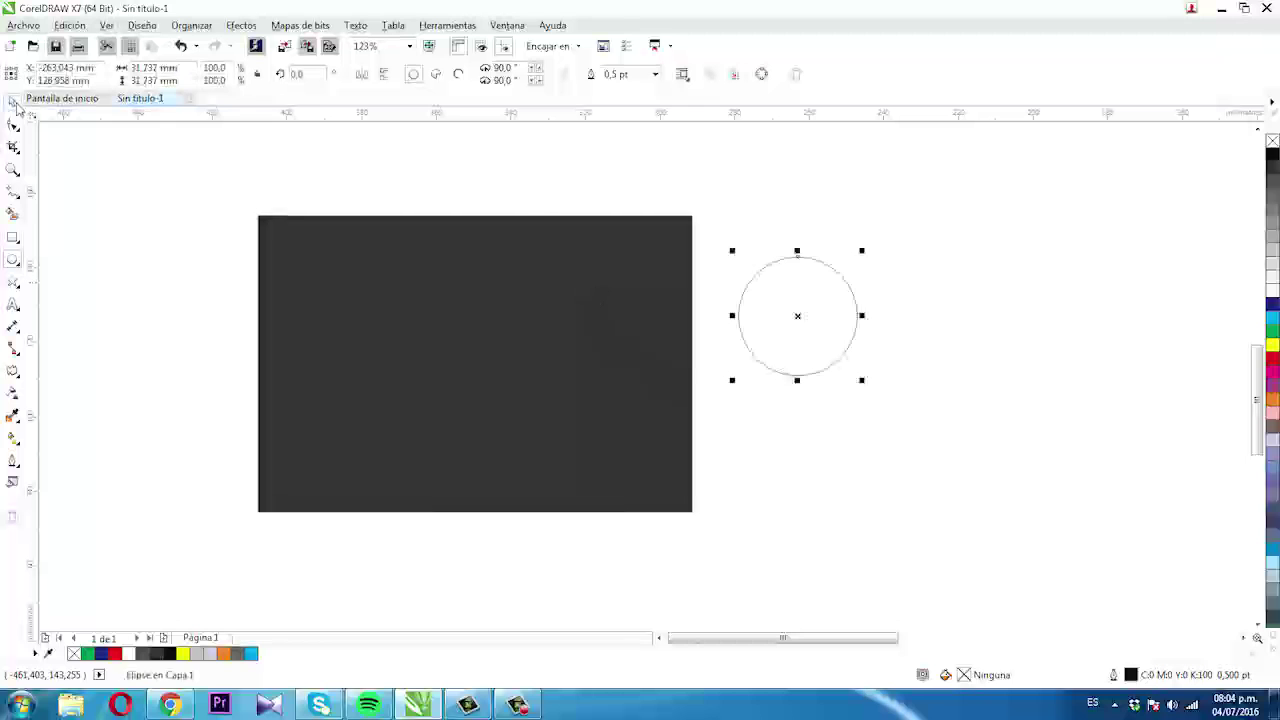
left_click(1272, 182)
left_click_drag(814, 346, 591, 376)
key("ctrl+z")
left_click(1273, 209)
right_click(1275, 211)
left_click(1114, 19)
right_click(1260, 148)
right_click(1272, 142)
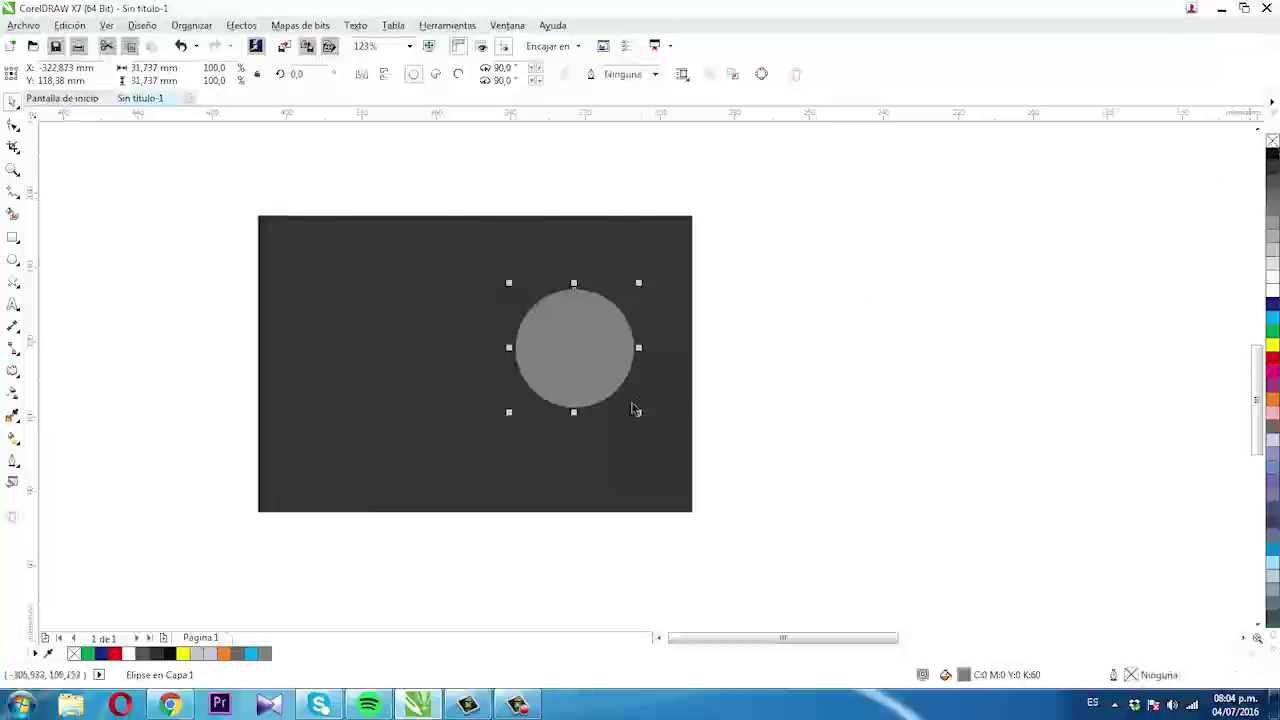
Enlarge the grey circle to about 34 mm and adjust its position near the rectangle's right edge.
key("ctrl+z")
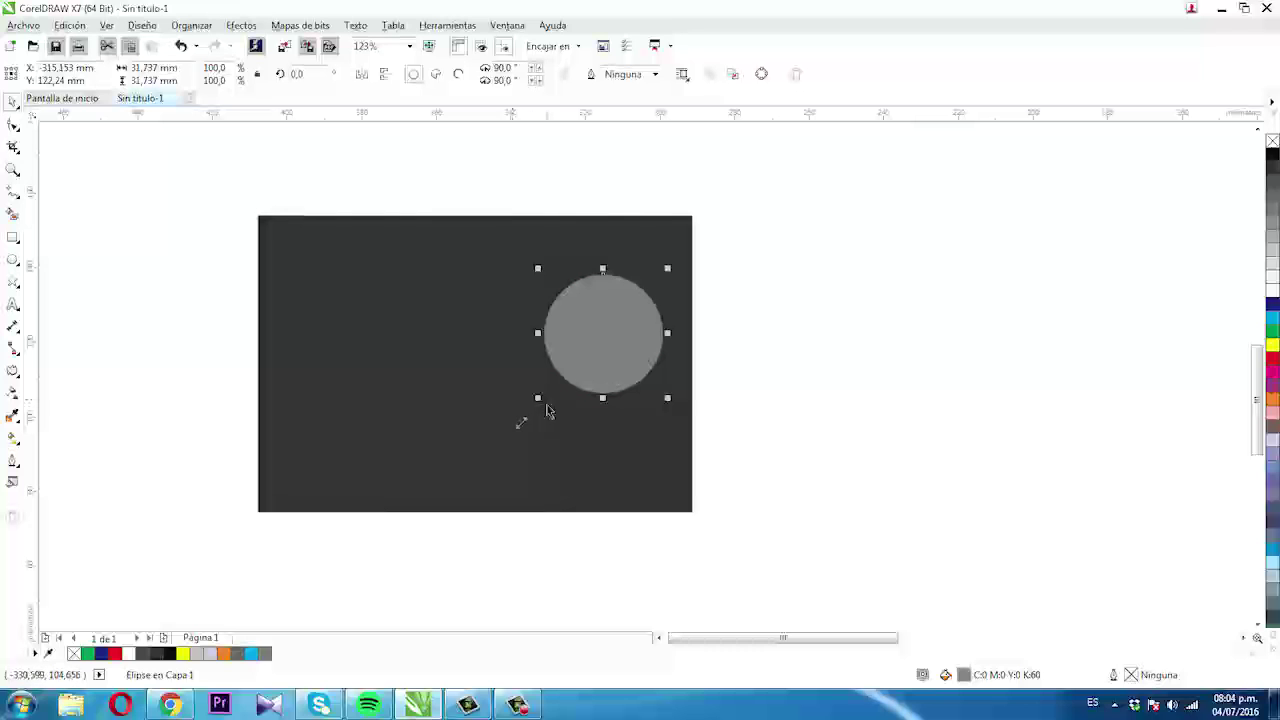
mouse_move(520, 422)
left_mouse_down()
mouse_move(548, 409)
mouse_move(513, 422)
left_mouse_up()
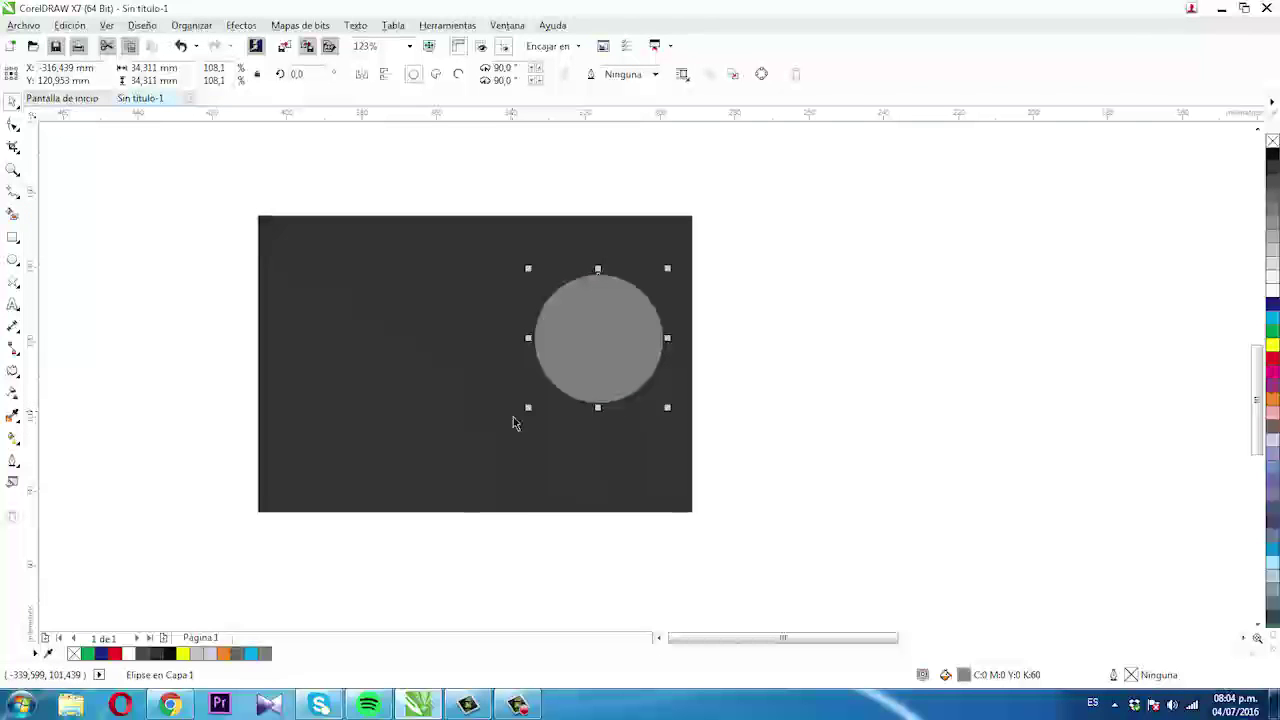
left_click_drag(614, 363, 617, 357)
left_click(926, 403)
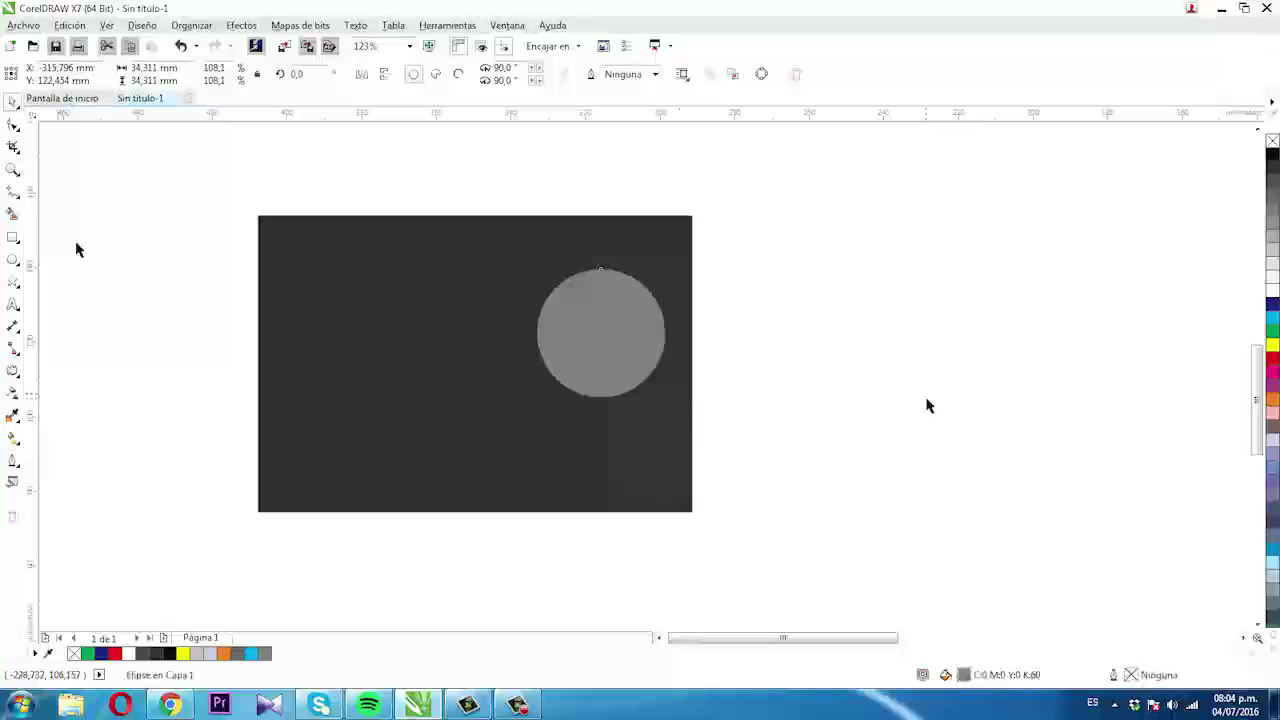
Duplicate the grey circle onto the rectangle's left half and shrink the copy to about 1.7 mm.
left_click(640, 346)
left_click_drag(640, 346, 451, 306)
key("Escape")
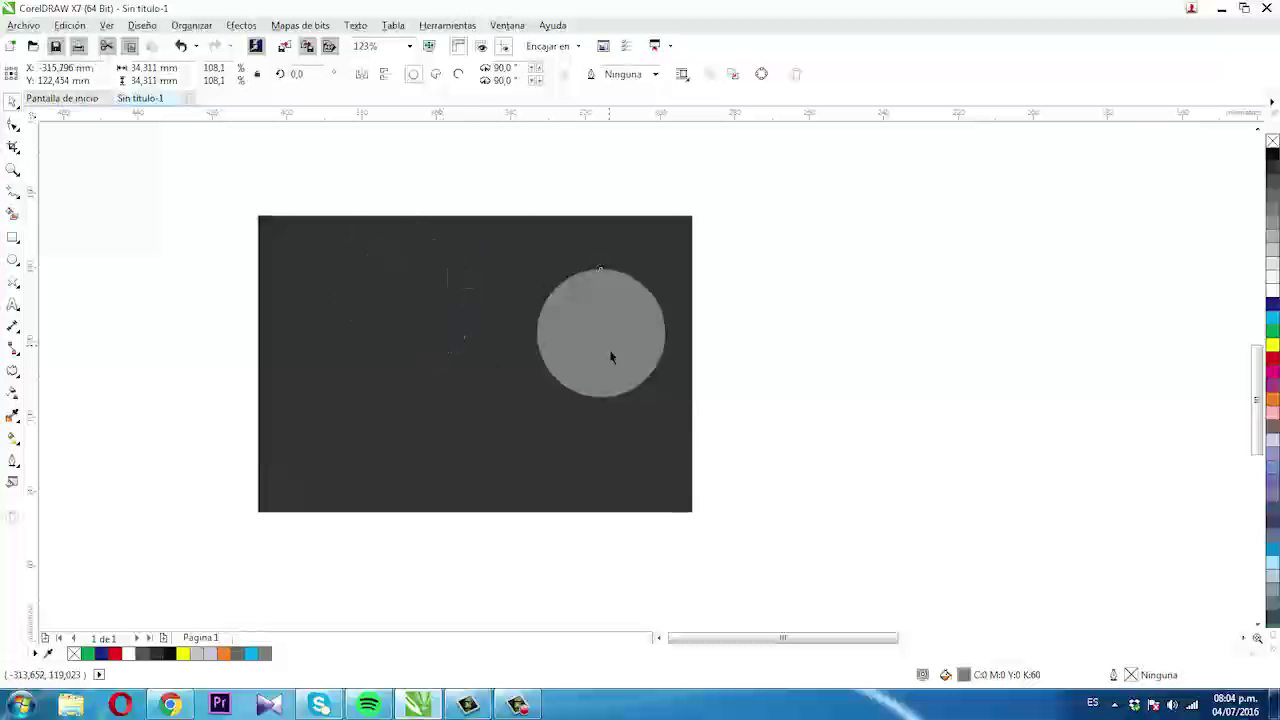
left_click_drag(485, 239, 360, 350)
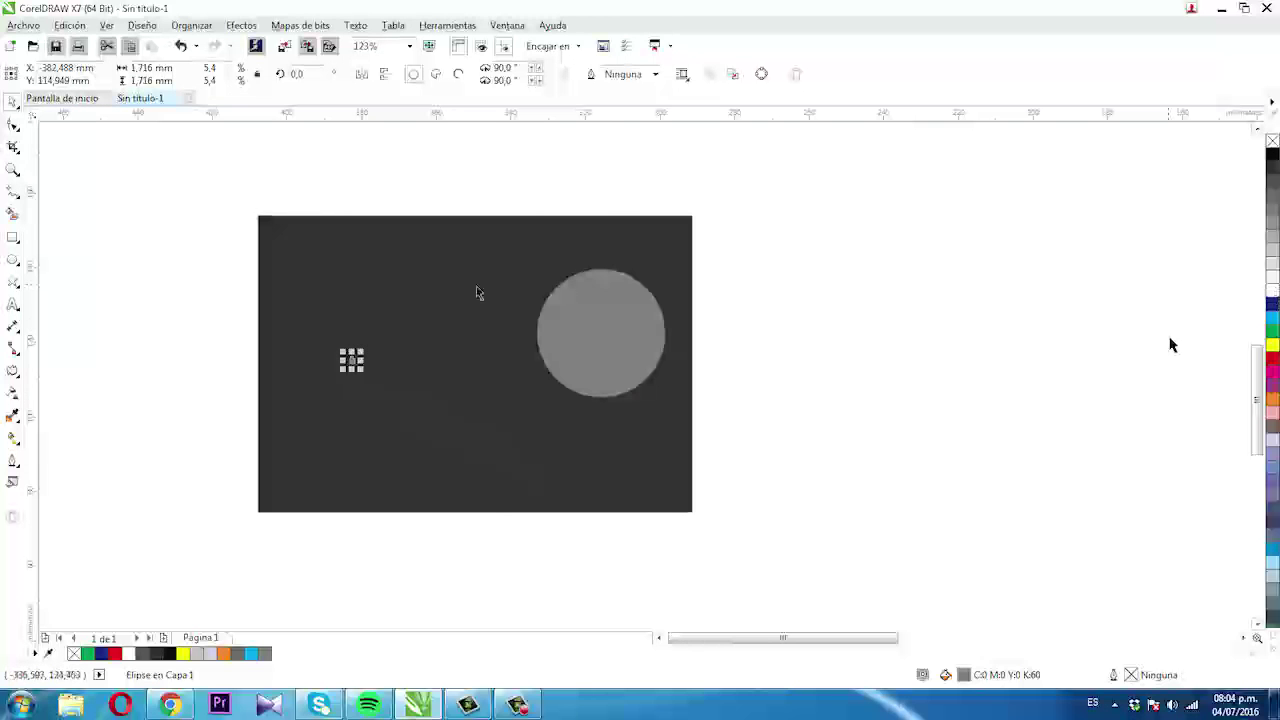
left_click_drag(328, 266, 790, 570)
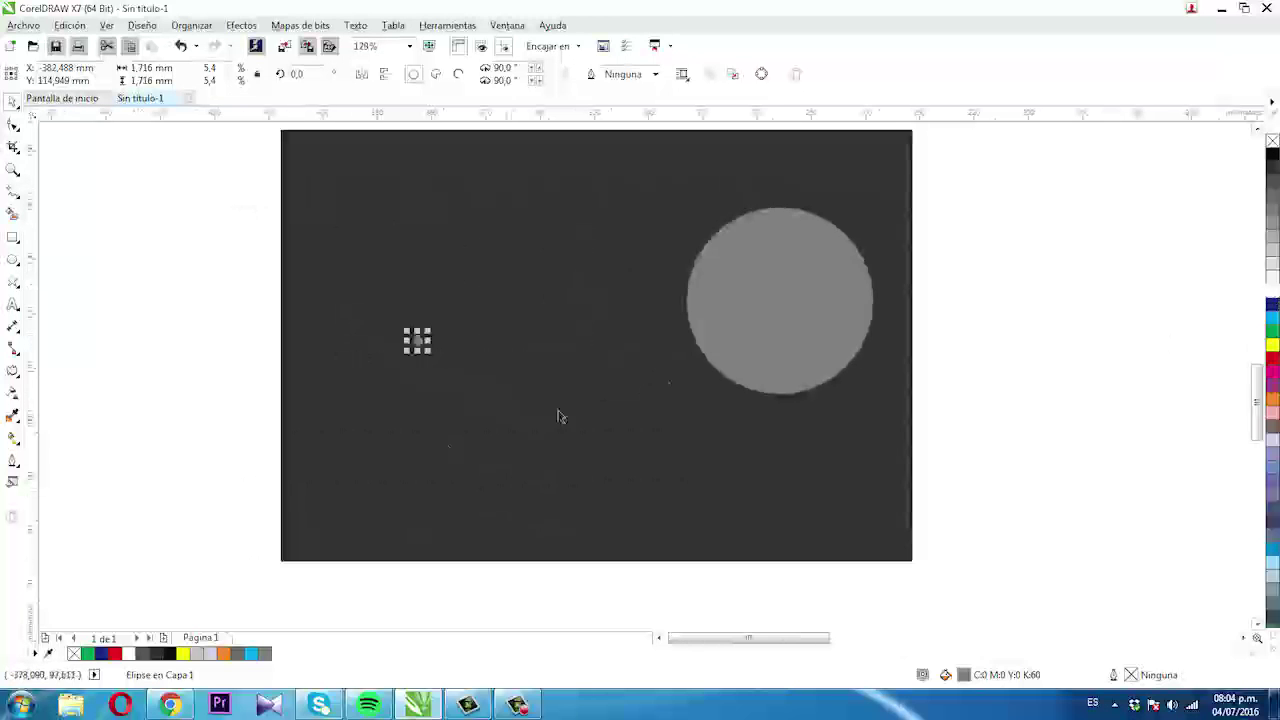
Fill the small circle white and scatter copies of it as stars over the rectangle's upper left area.
left_click(1272, 209)
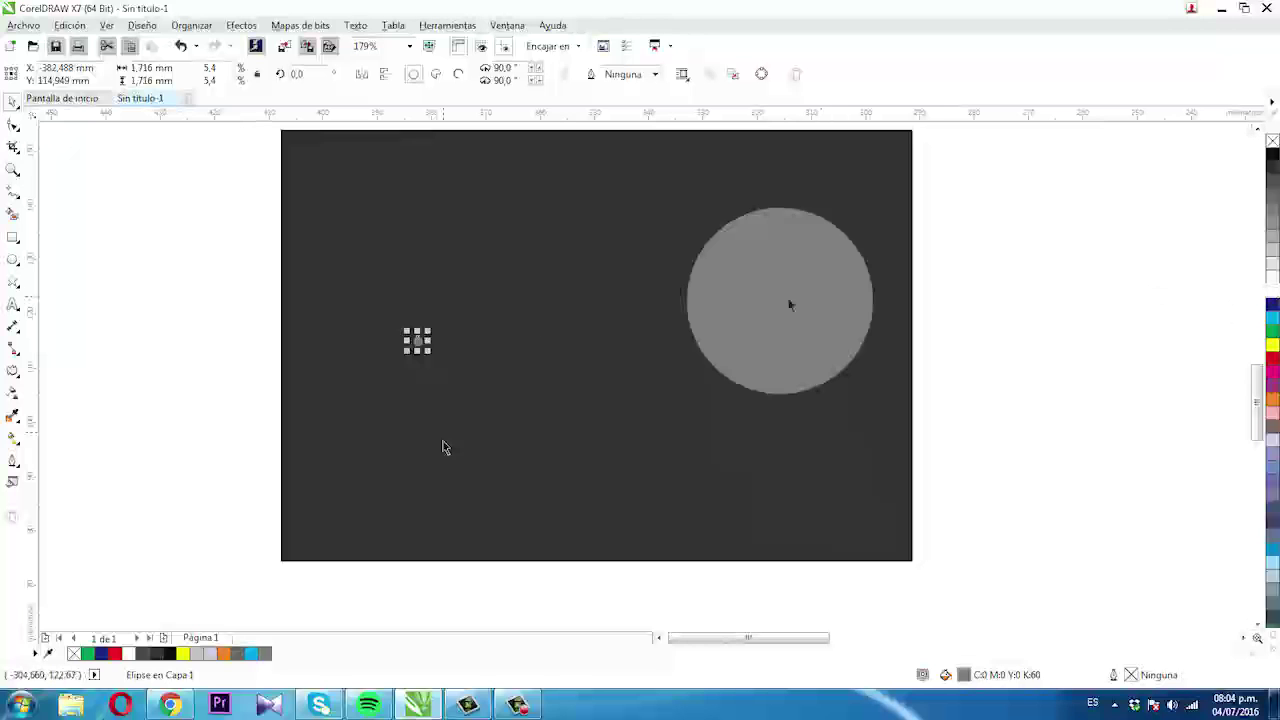
left_click_drag(431, 350, 398, 183)
right_click(398, 183)
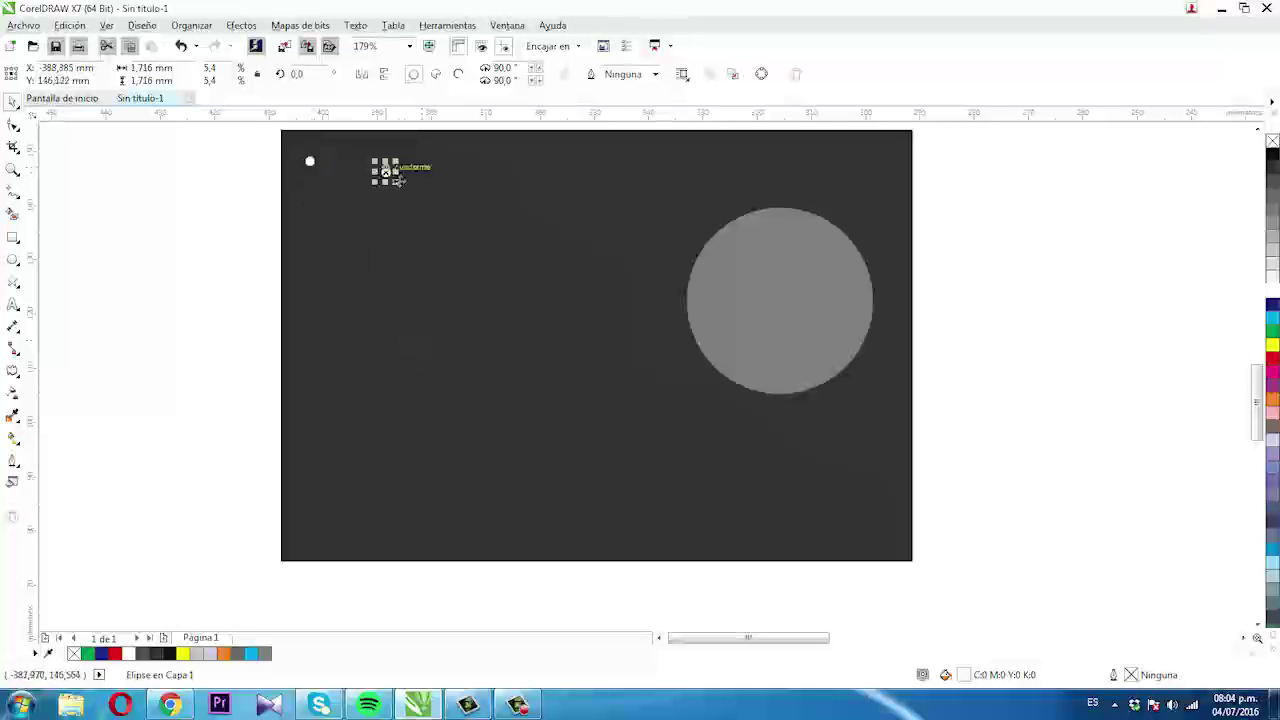
key("space")
left_click_drag(491, 206, 545, 200)
key("space")
right_click(431, 283)
right_click(543, 277)
right_click(545, 200)
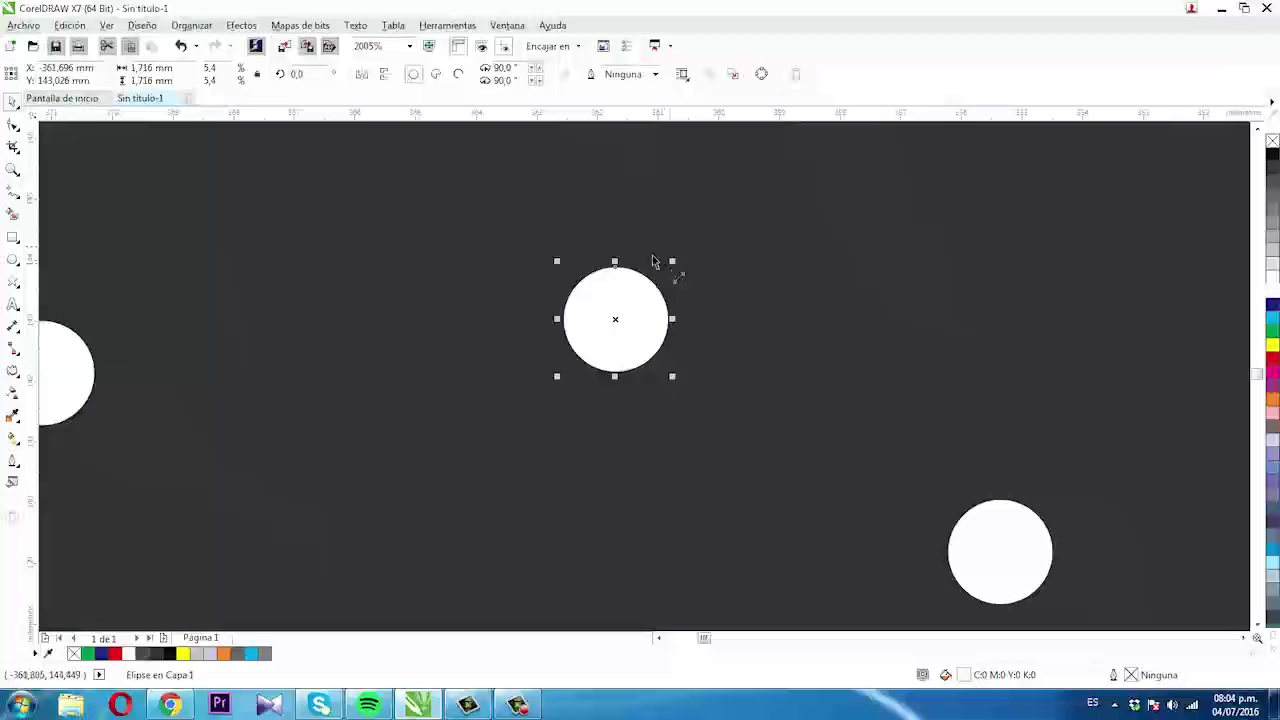
Shrink one star dot to about 1.3 mm and place a smaller dot between the other stars and the moon.
left_click_drag(672, 261, 646, 292)
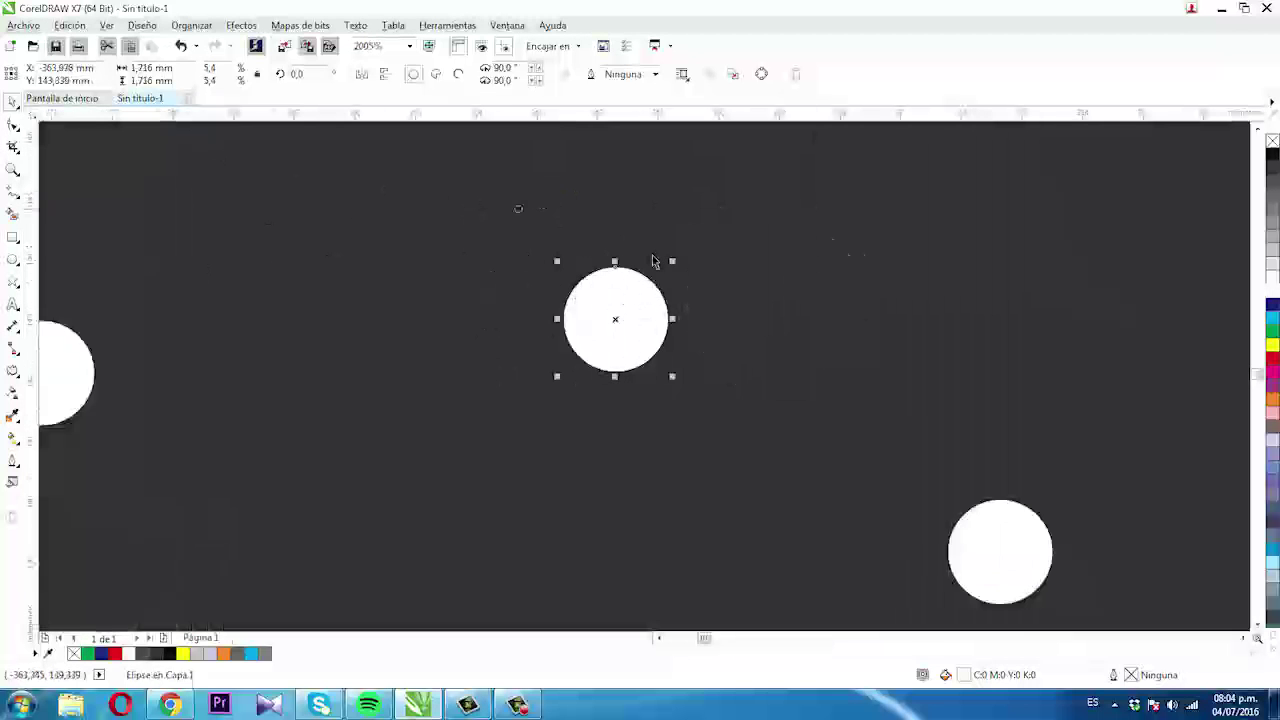
scroll(548, 205, "down", 5)
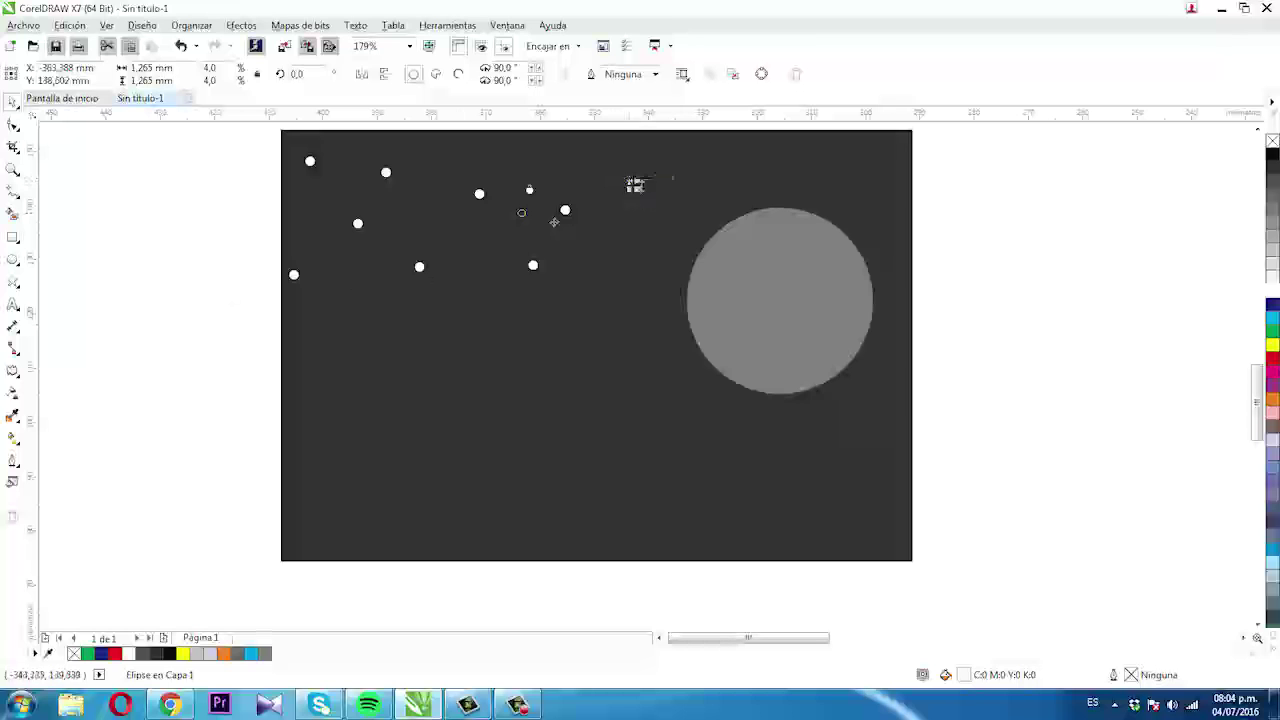
left_click(207, 270)
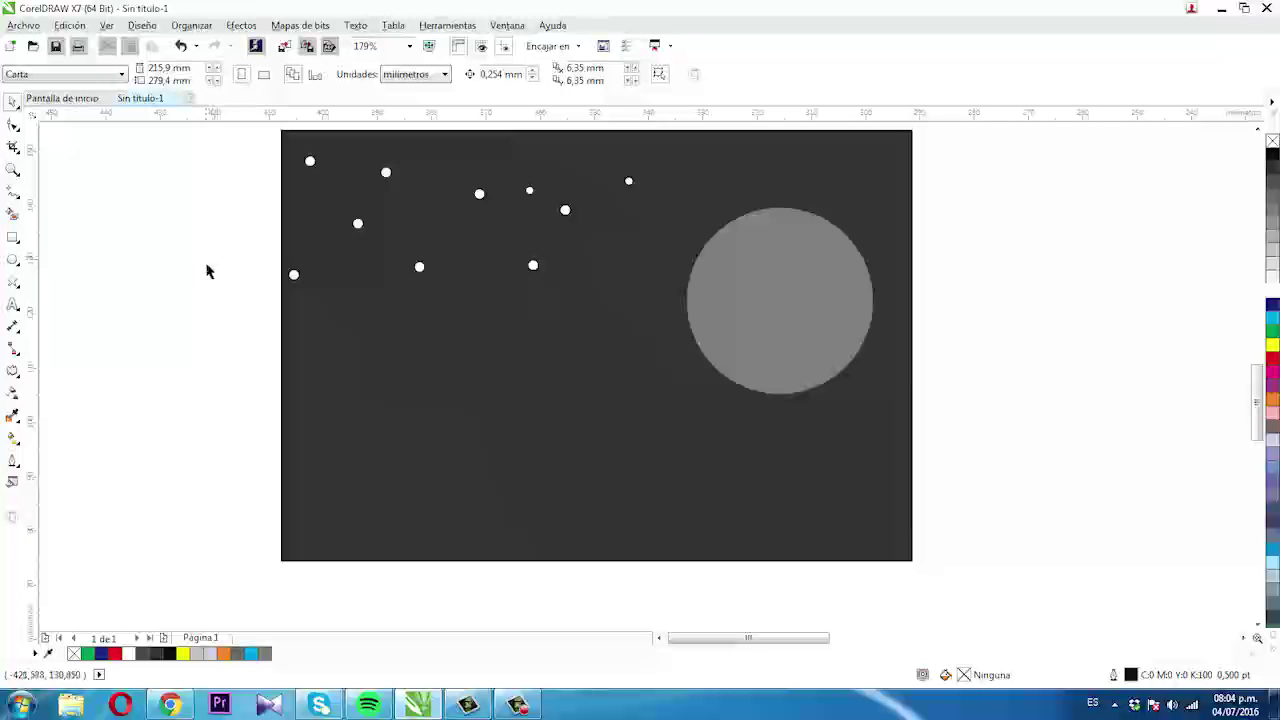
Add the artistic text HALLOWEEN across the rectangle's left edge.
key("F8")
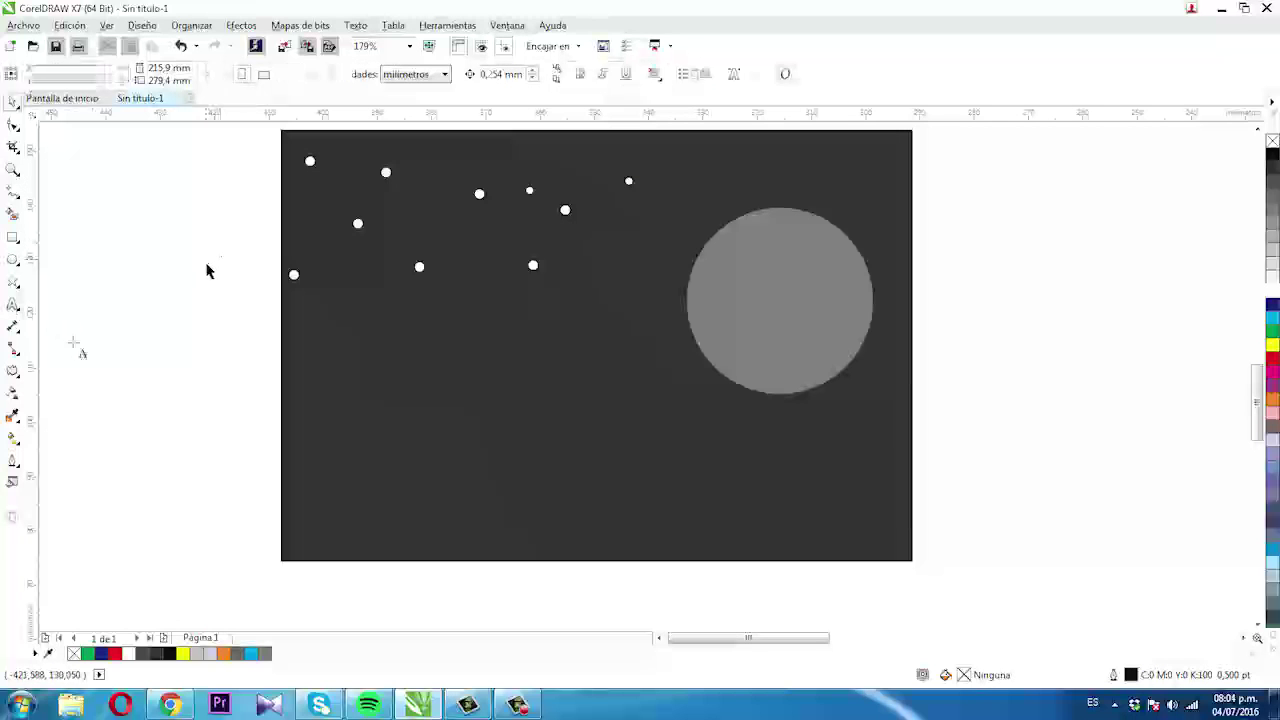
left_click(156, 372)
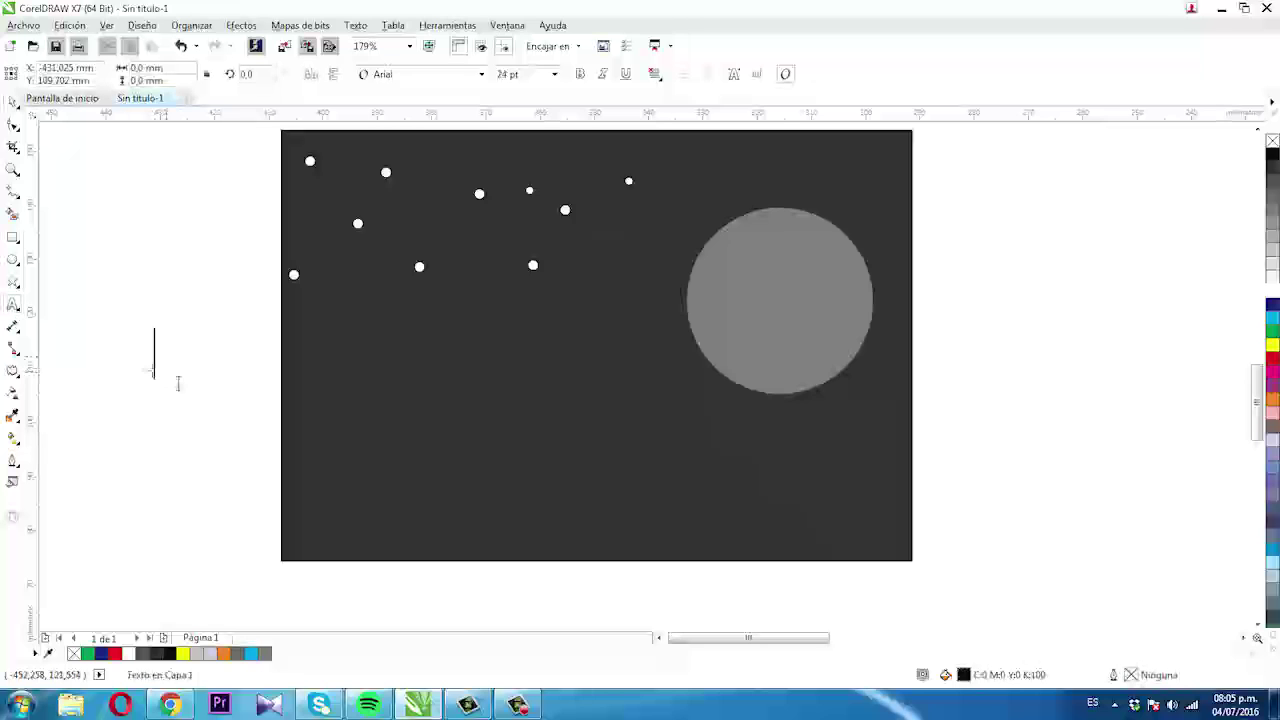
type("HALLOWE")
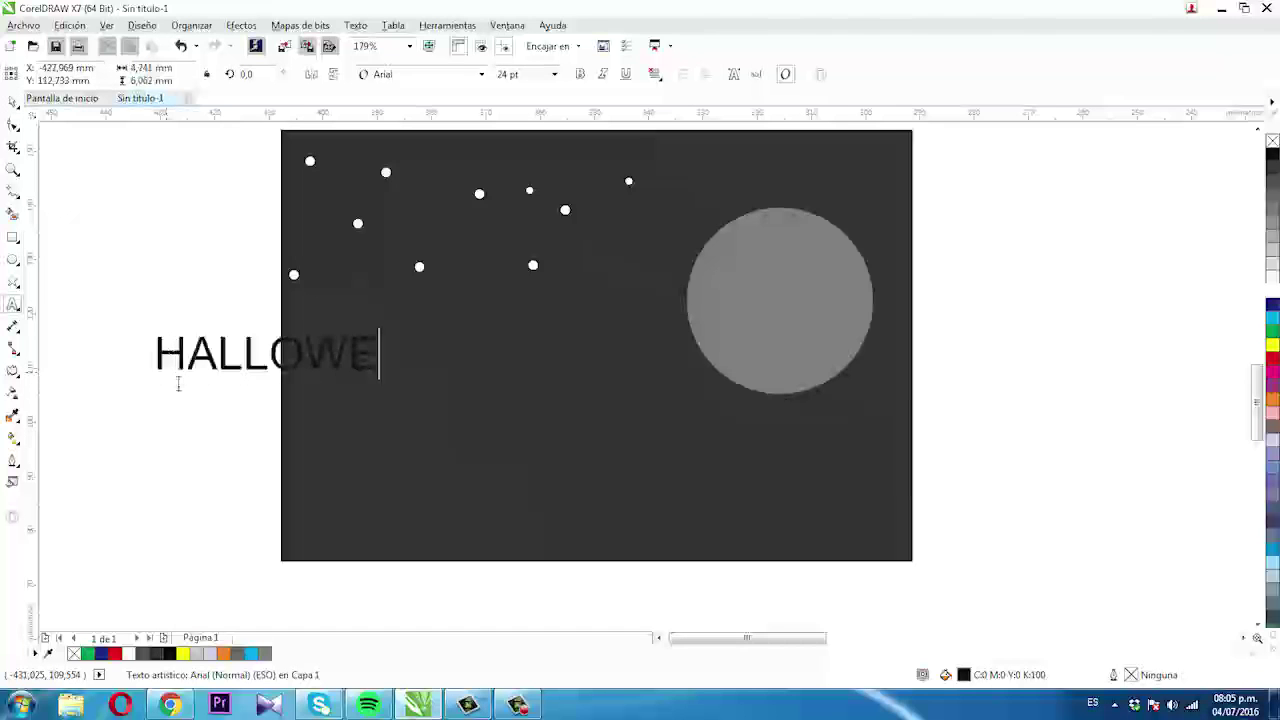
type("EN")
Set the HALLOWEEN text in Impact, colour it yellow, and stretch it to about 64 by 17 mm below the stars.
key("shift+Left")
key("shift+Left")
key("shift+Left")
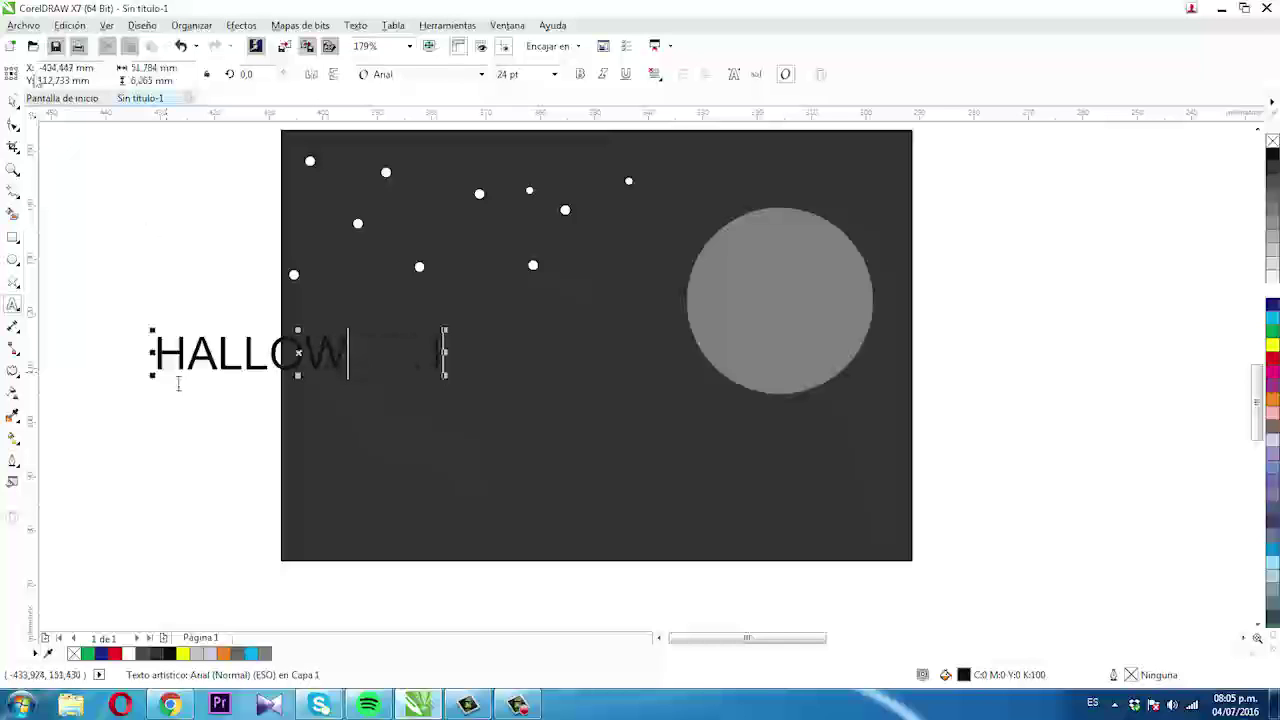
left_click(480, 75)
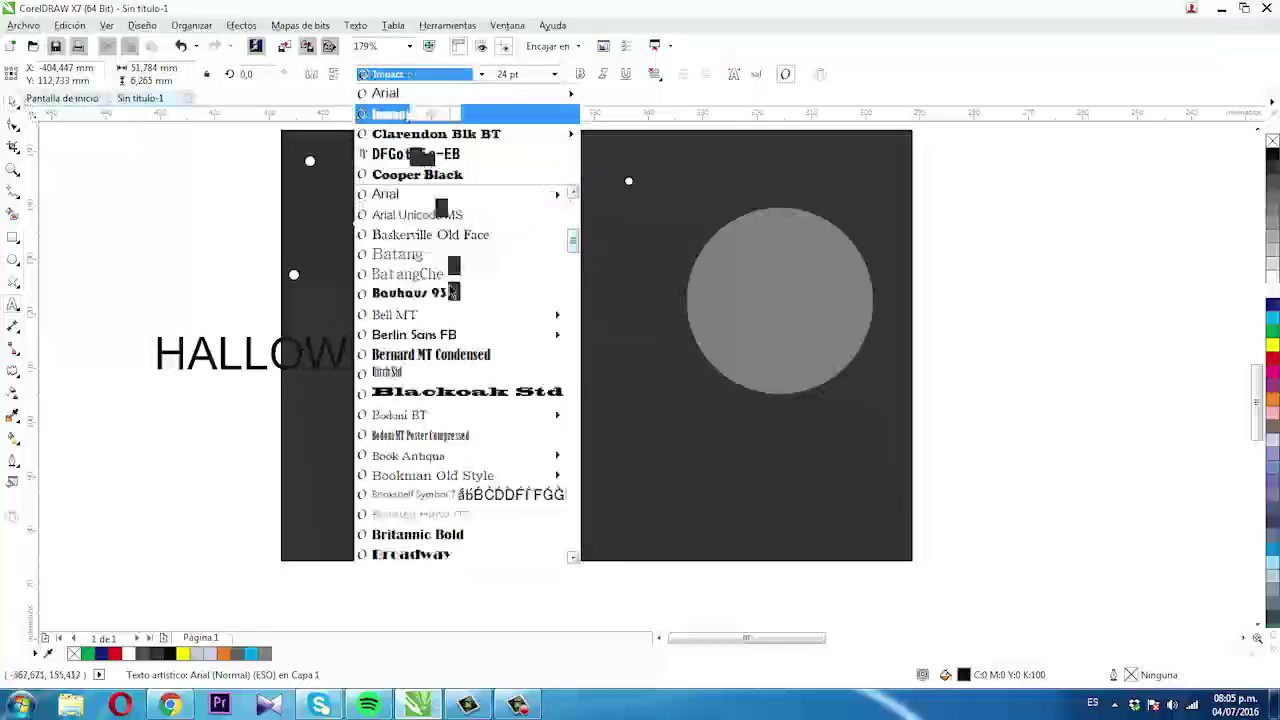
left_click(408, 116)
left_click_drag(428, 349, 445, 398)
key("Escape")
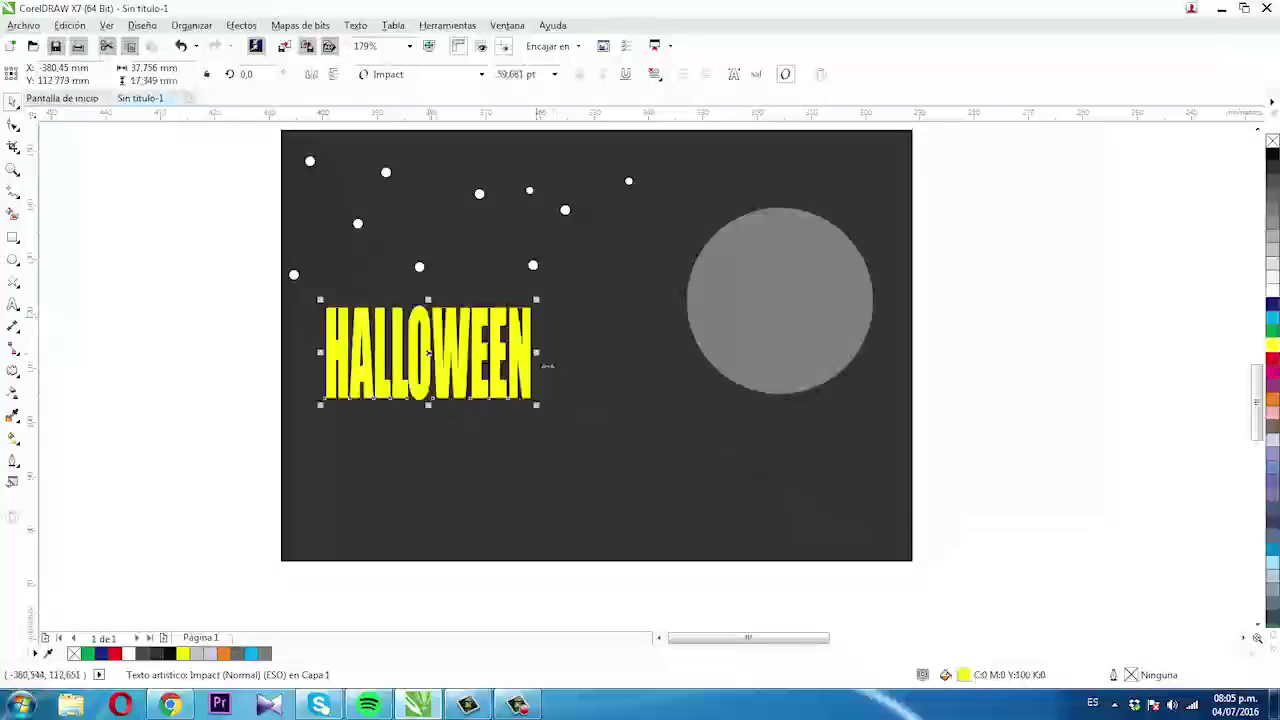
left_click_drag(537, 352, 526, 380)
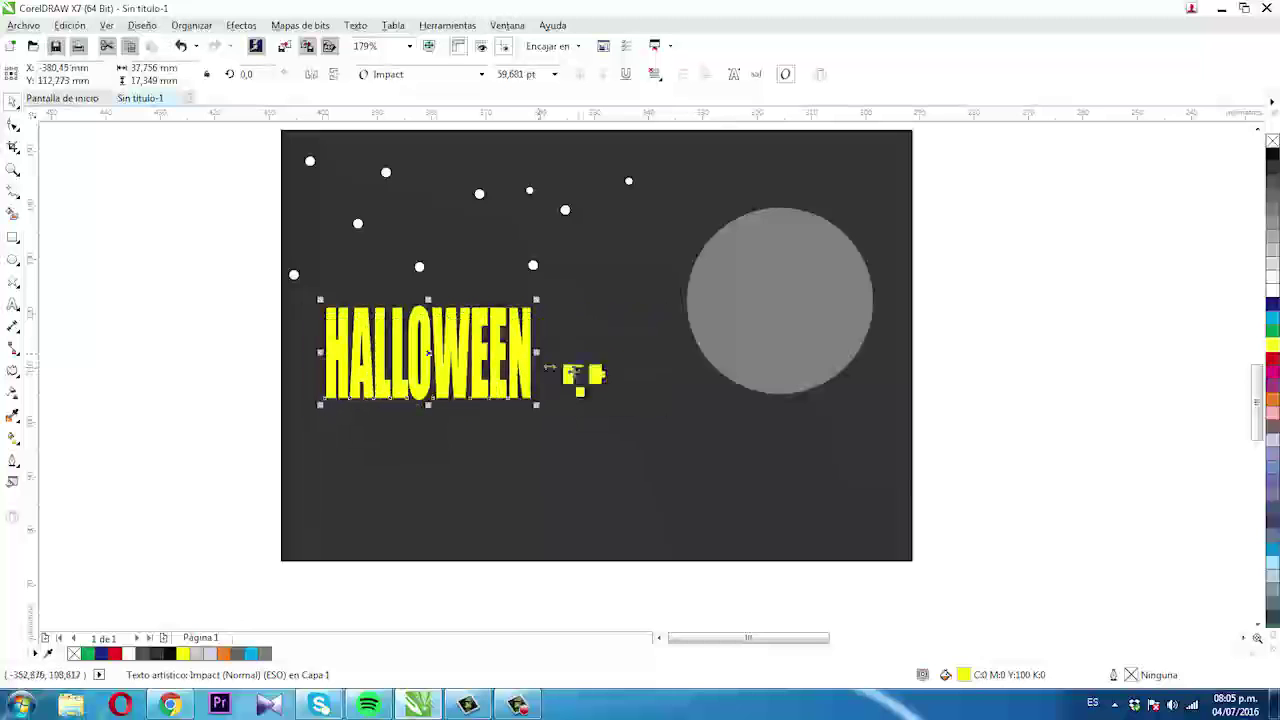
Add the text DE in white Clarendon Blk BT and place it under the beginning of HALLOWEEN.
left_click(13, 305)
left_click(153, 398)
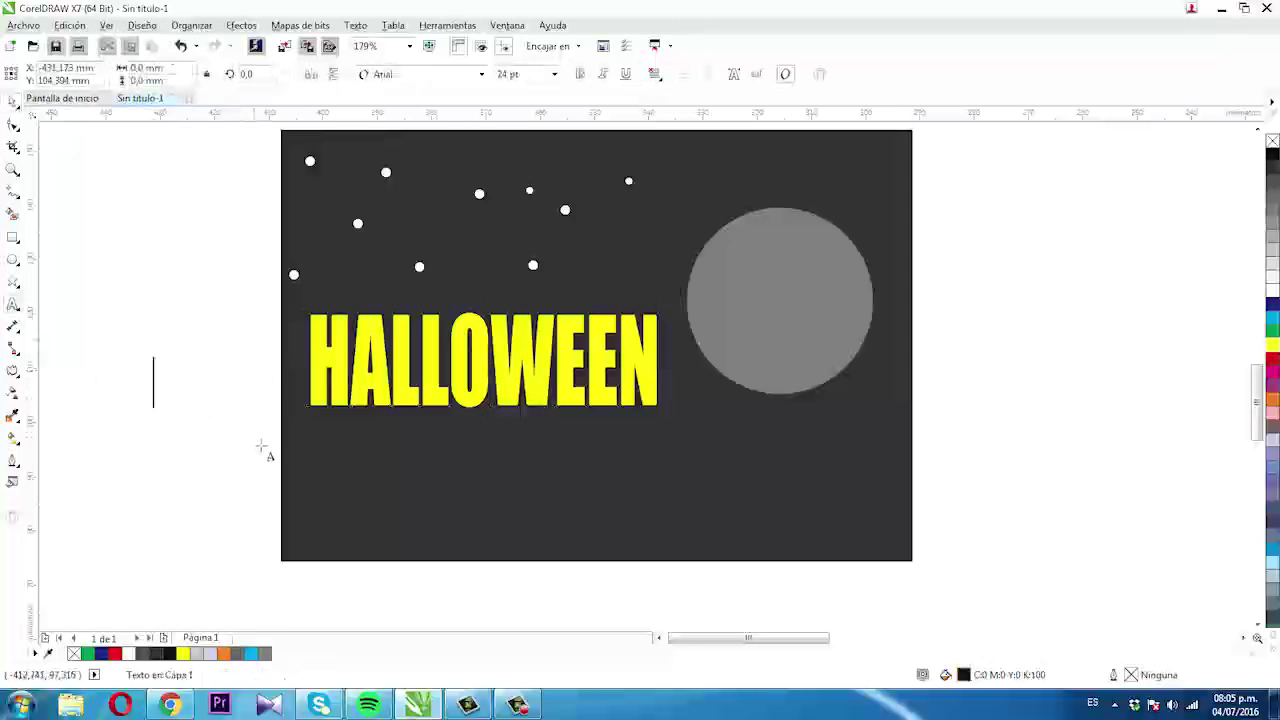
type("DE")
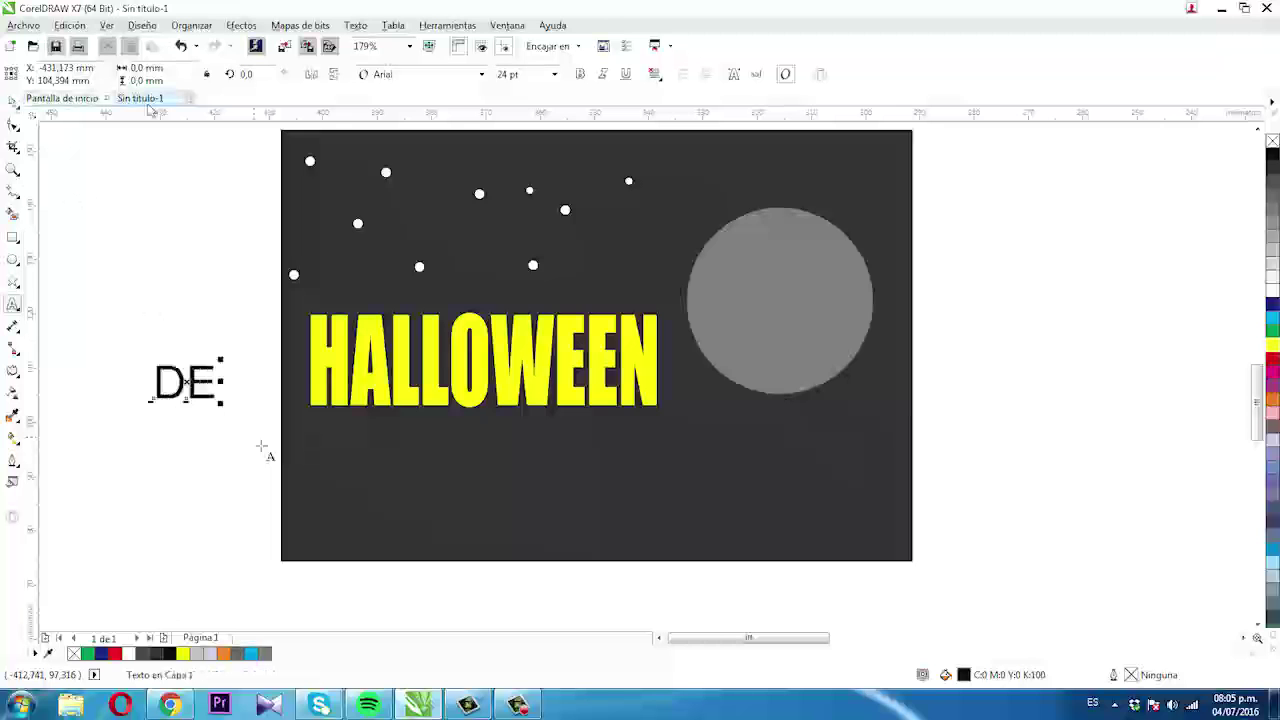
left_click(481, 74)
left_click(429, 139)
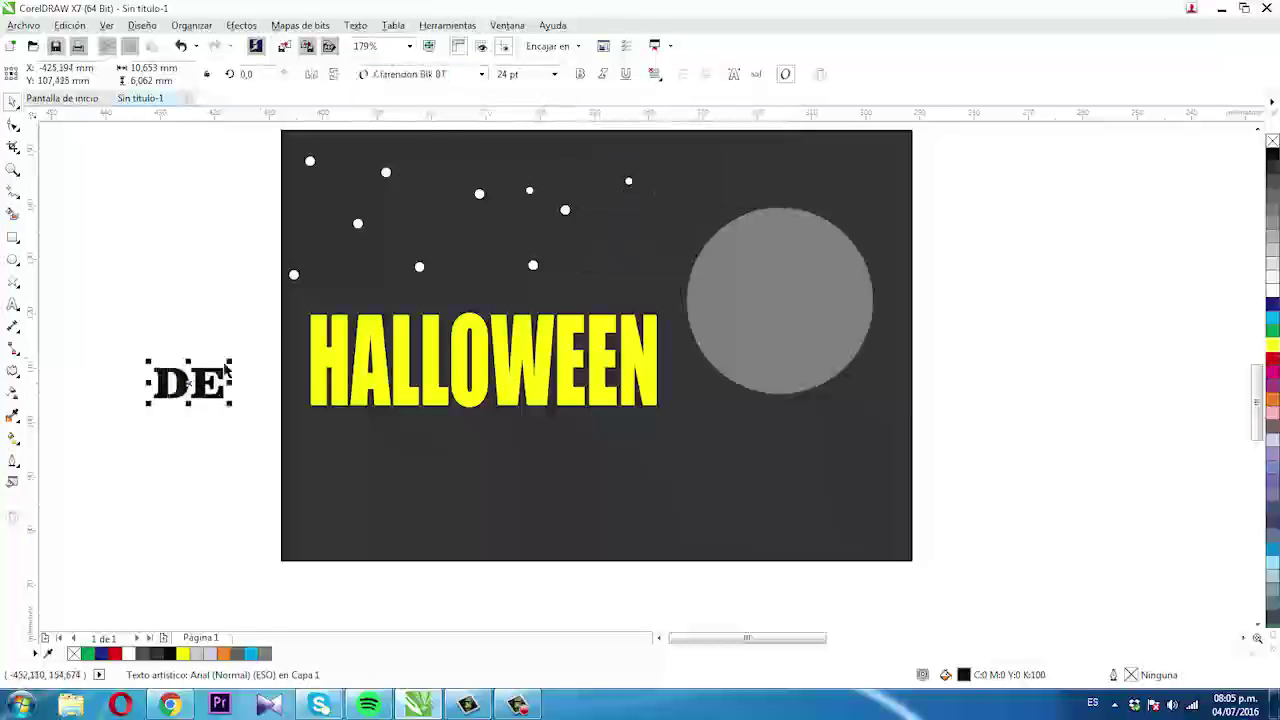
left_click_drag(226, 370, 383, 416)
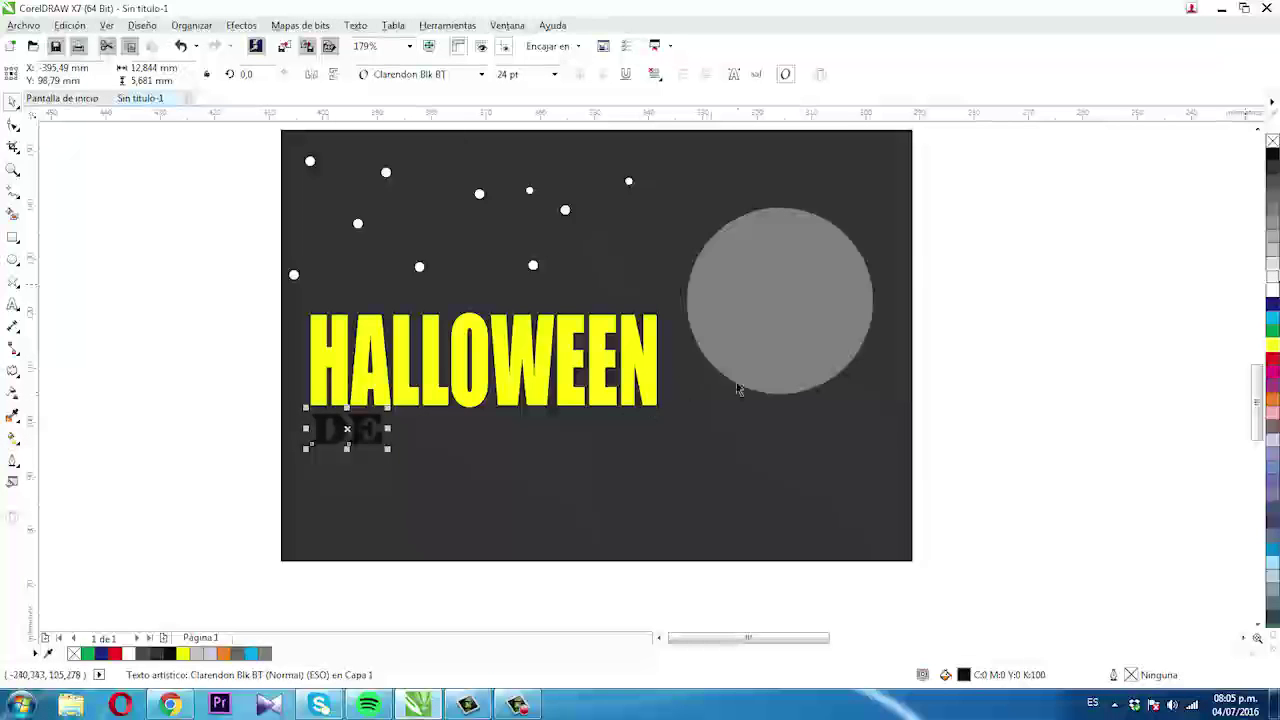
left_click(164, 405)
Duplicate the HALLOWEEN text below DE and replace the copy's wording with TERROR.
mouse_move(421, 399)
left_mouse_down()
mouse_move(436, 534)
mouse_move(418, 397)
left_mouse_up()
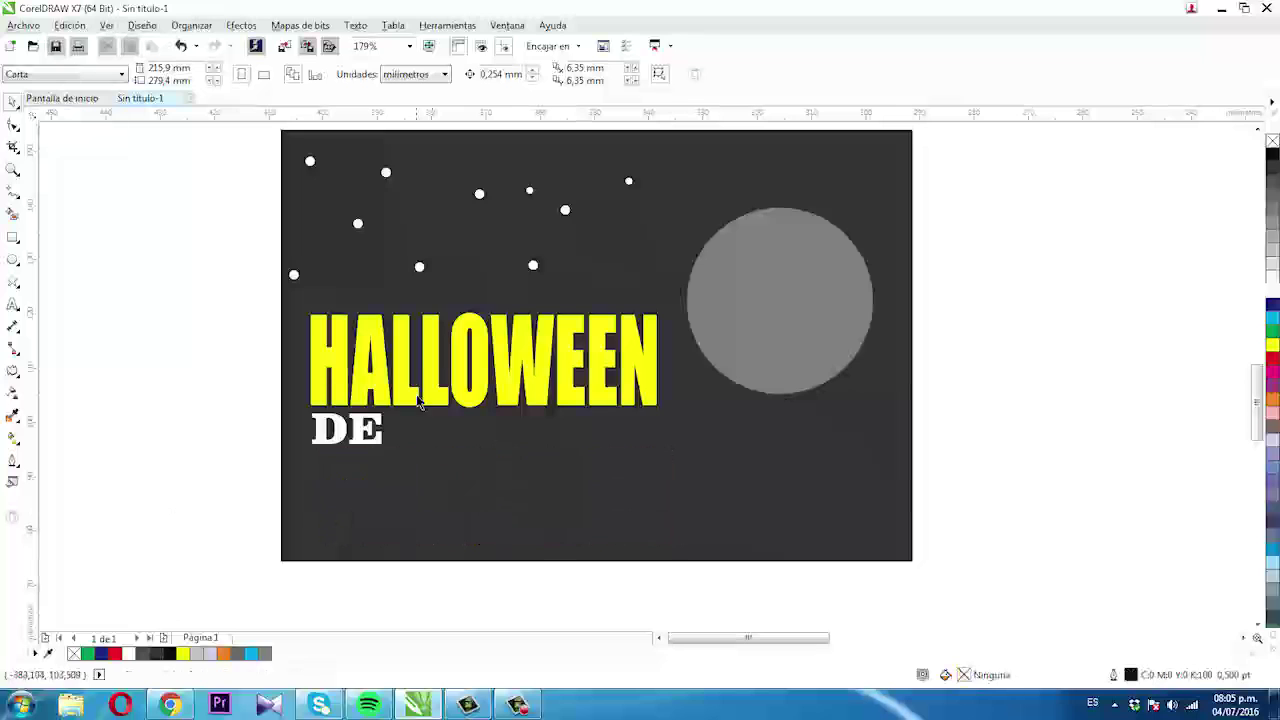
left_click(13, 308)
double_click(361, 505)
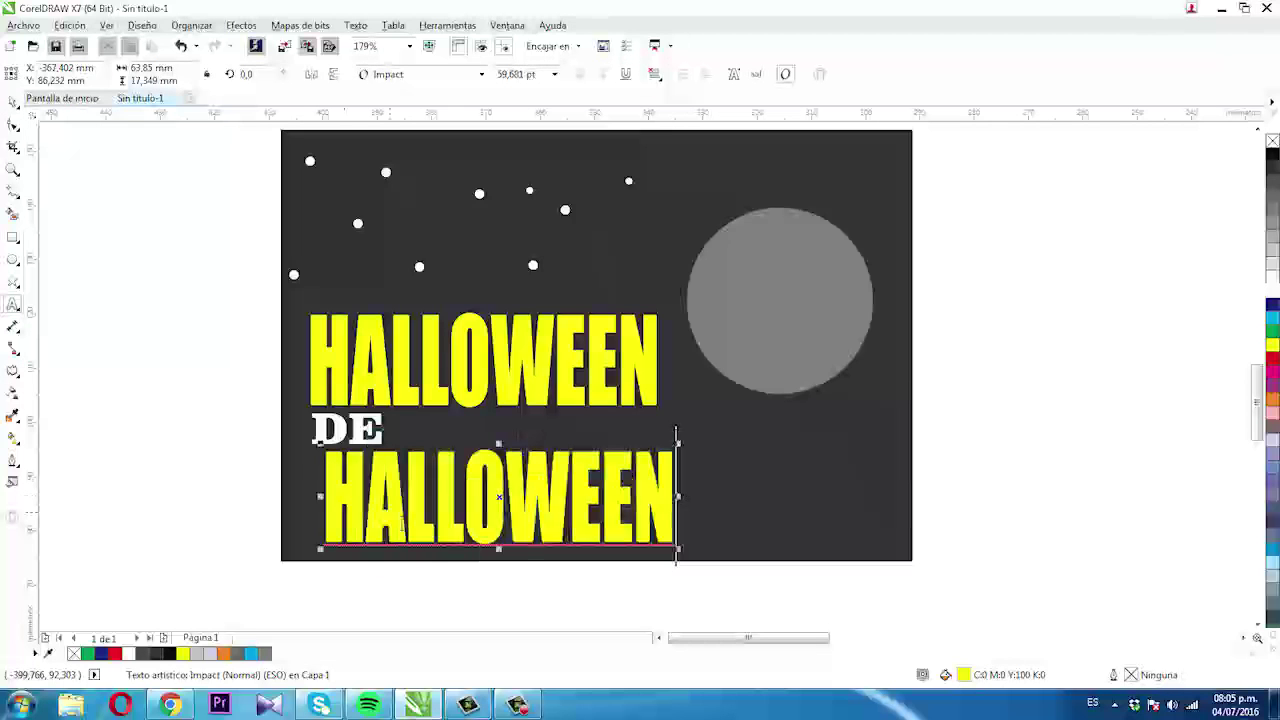
key("BackSpace")
key("BackSpace")
key("BackSpace")
key("BackSpace")
key("BackSpace")
key("BackSpace")
key("BackSpace")
key("BackSpace")
key("BackSpace")
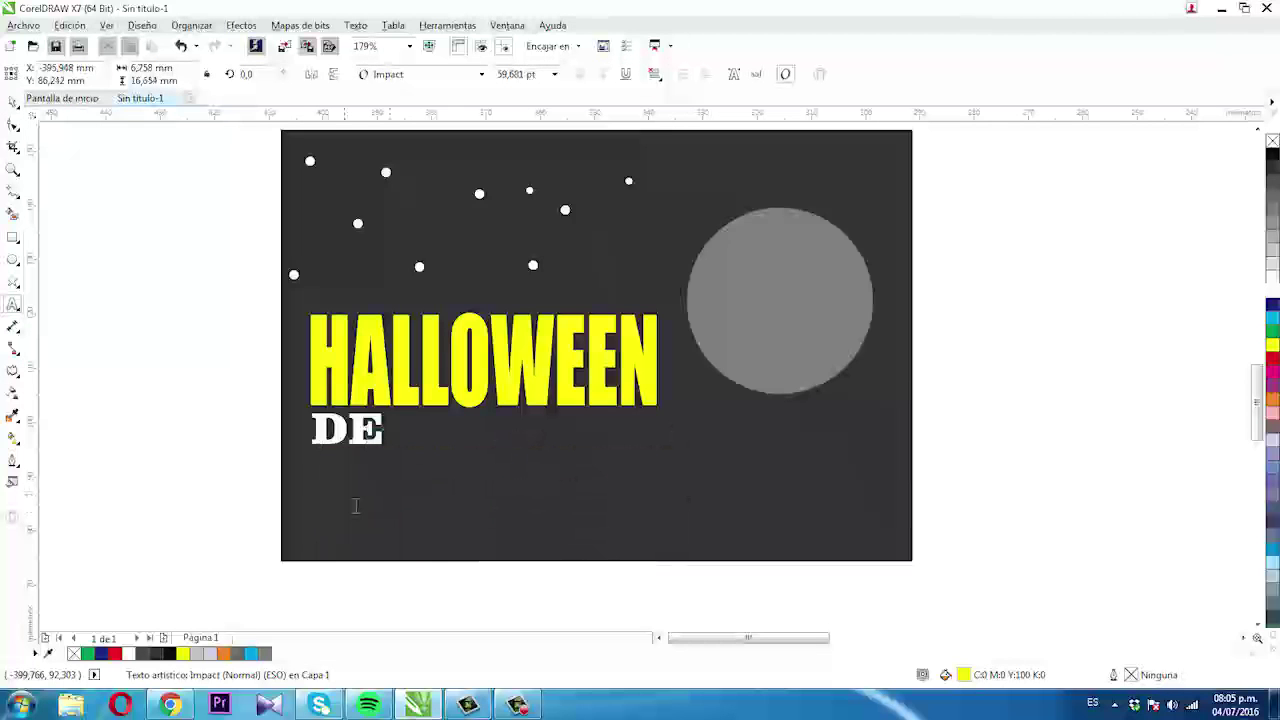
type("TERRO")
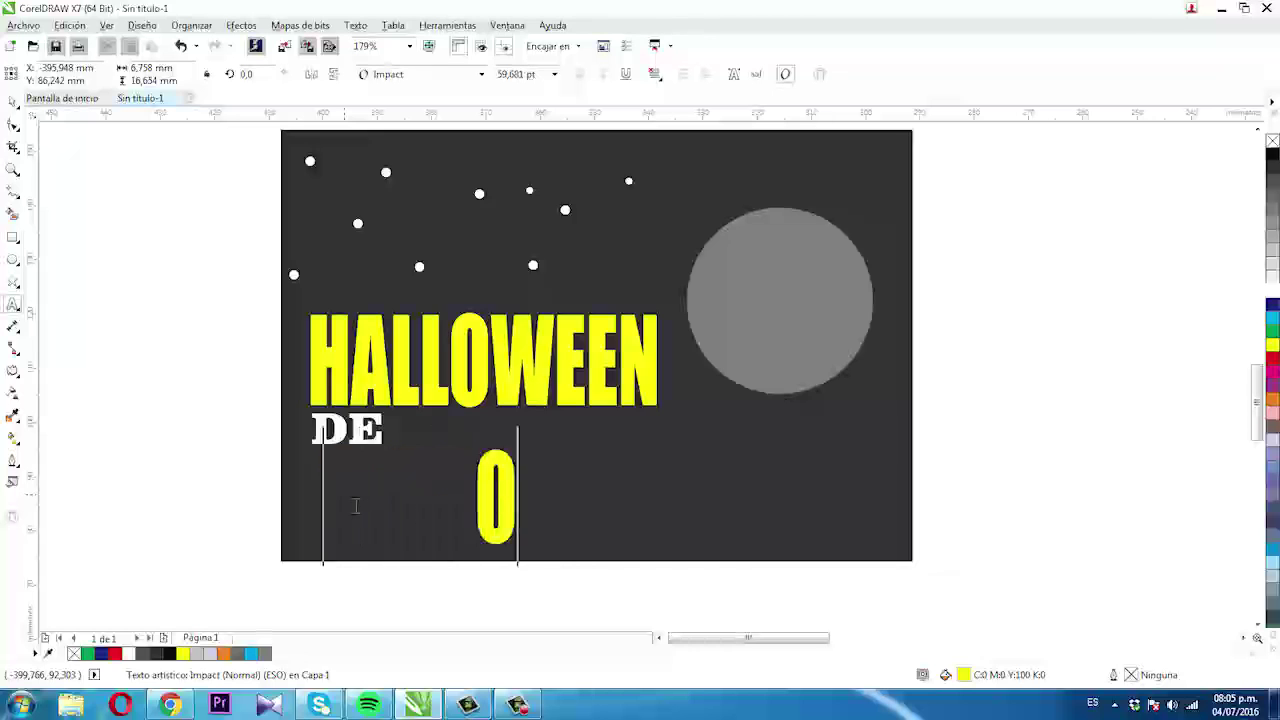
type("RR")
Place the TERROR text to the right of and below DE, and stretch it to about 77 mm wide.
left_click(12, 111)
mouse_move(511, 505)
left_mouse_down()
mouse_move(605, 481)
mouse_move(511, 505)
left_mouse_up()
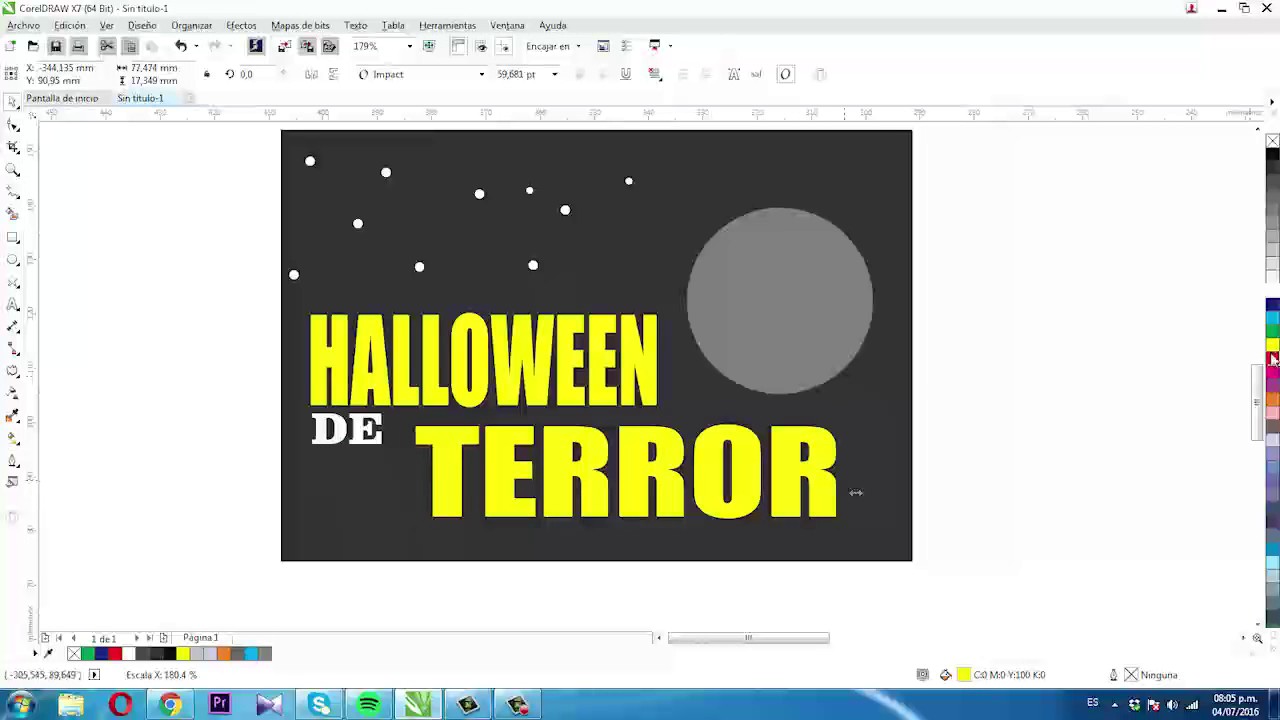
Colour the TERROR text red and set its font to DFGothic-EB.
left_click(1272, 358)
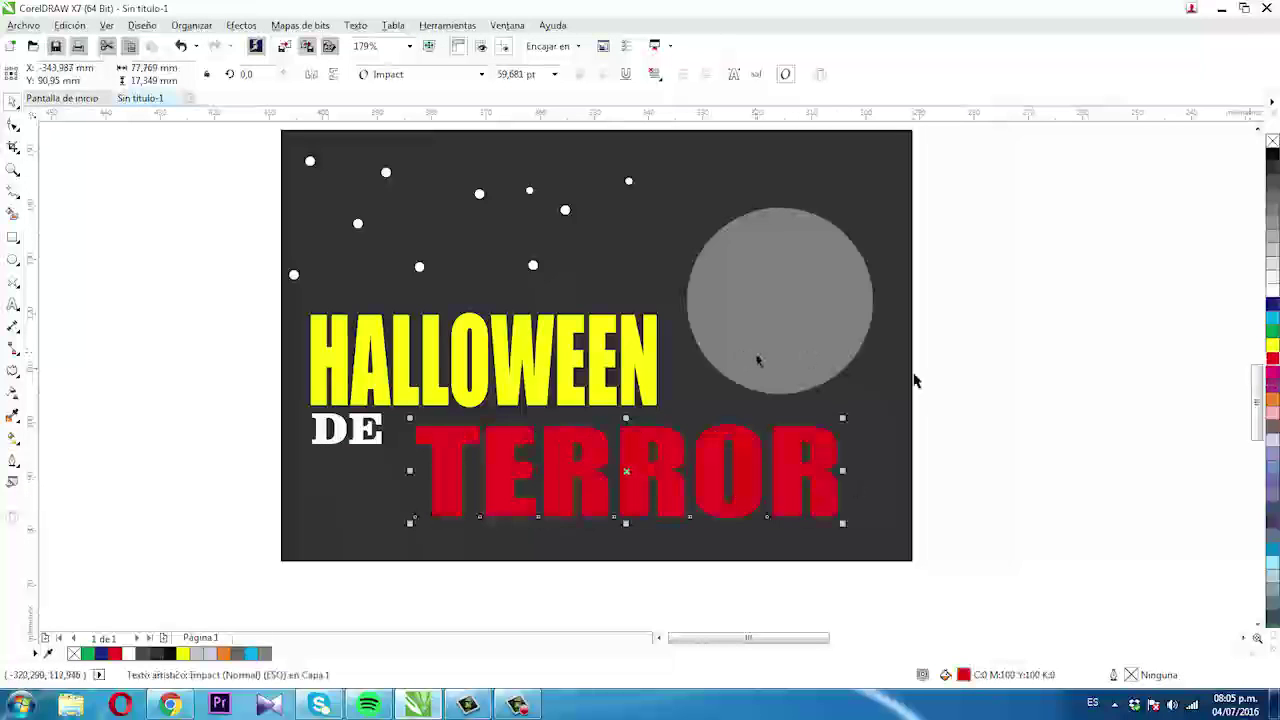
left_click(482, 77)
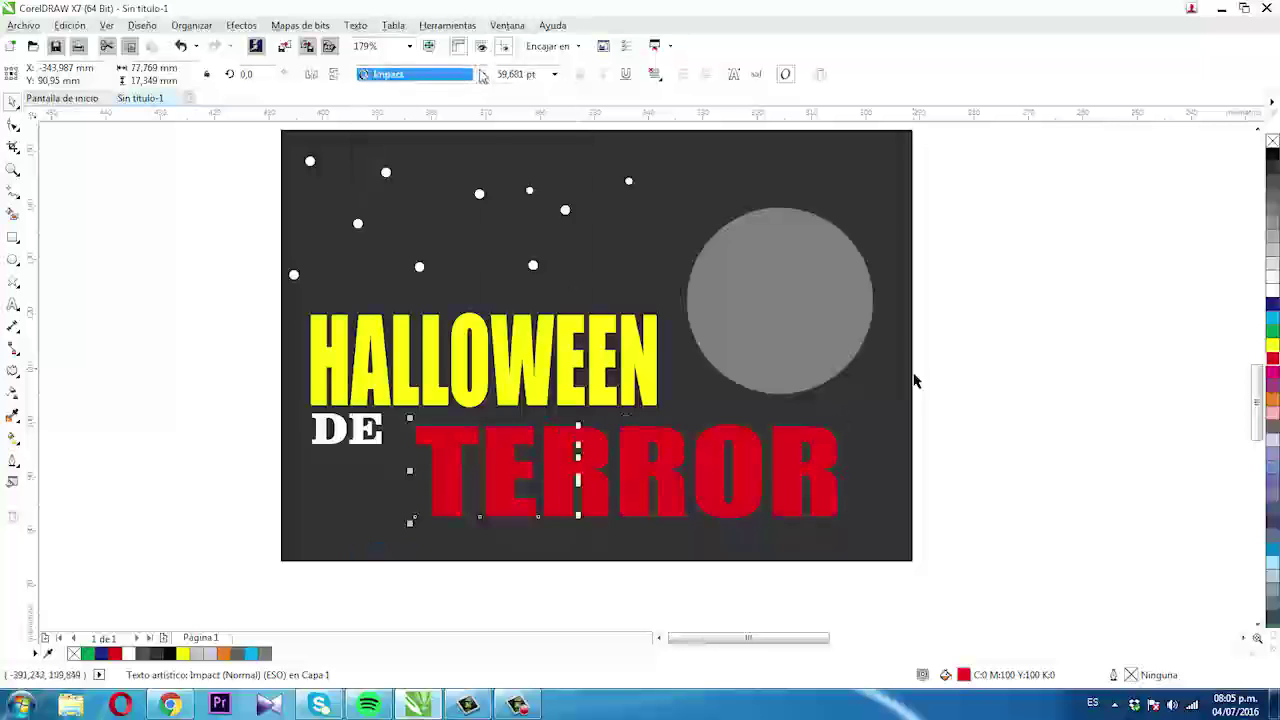
type("d")
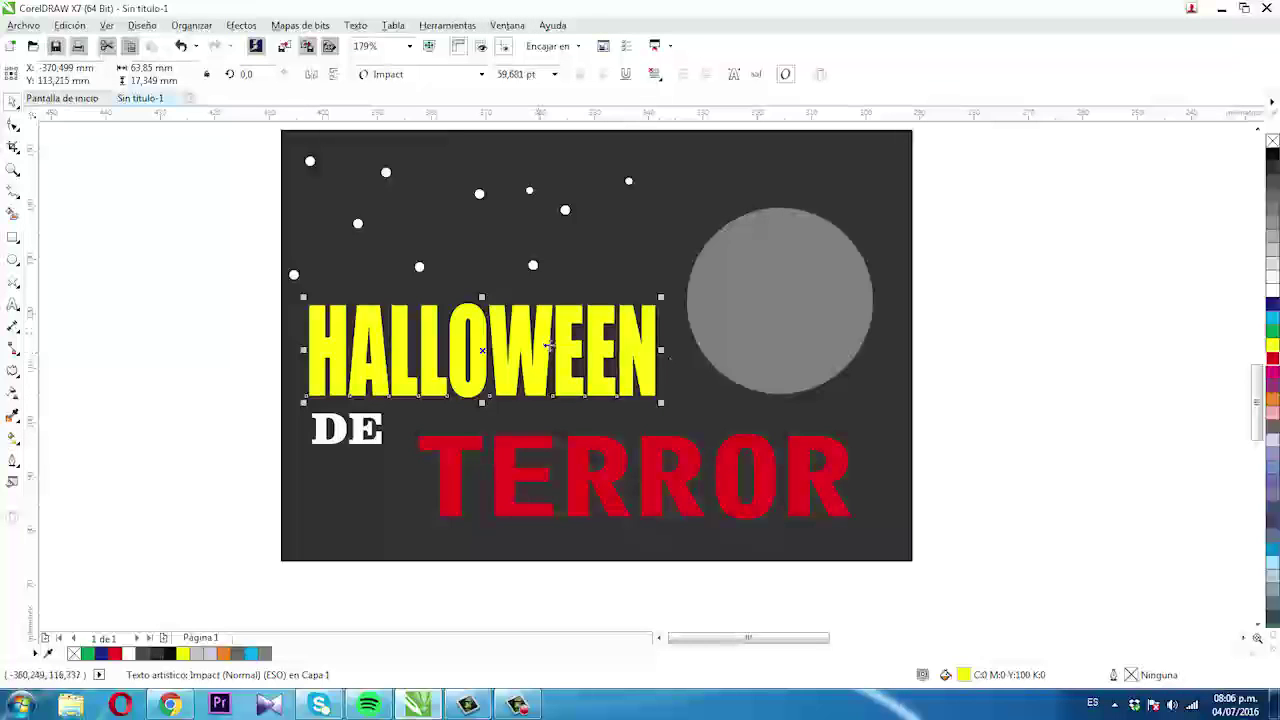
Apply a zipper distortion to the HALLOWEEN text and centre the distortion.
left_click(14, 373)
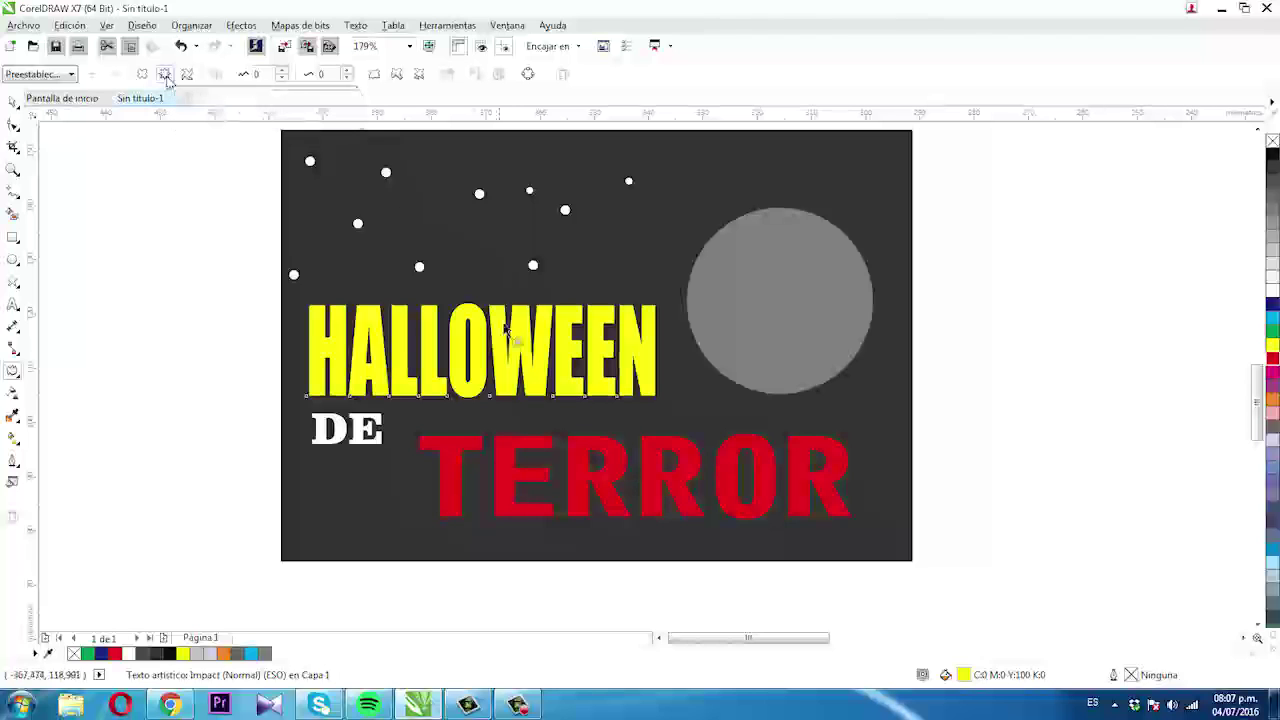
left_click_drag(513, 351, 529, 349)
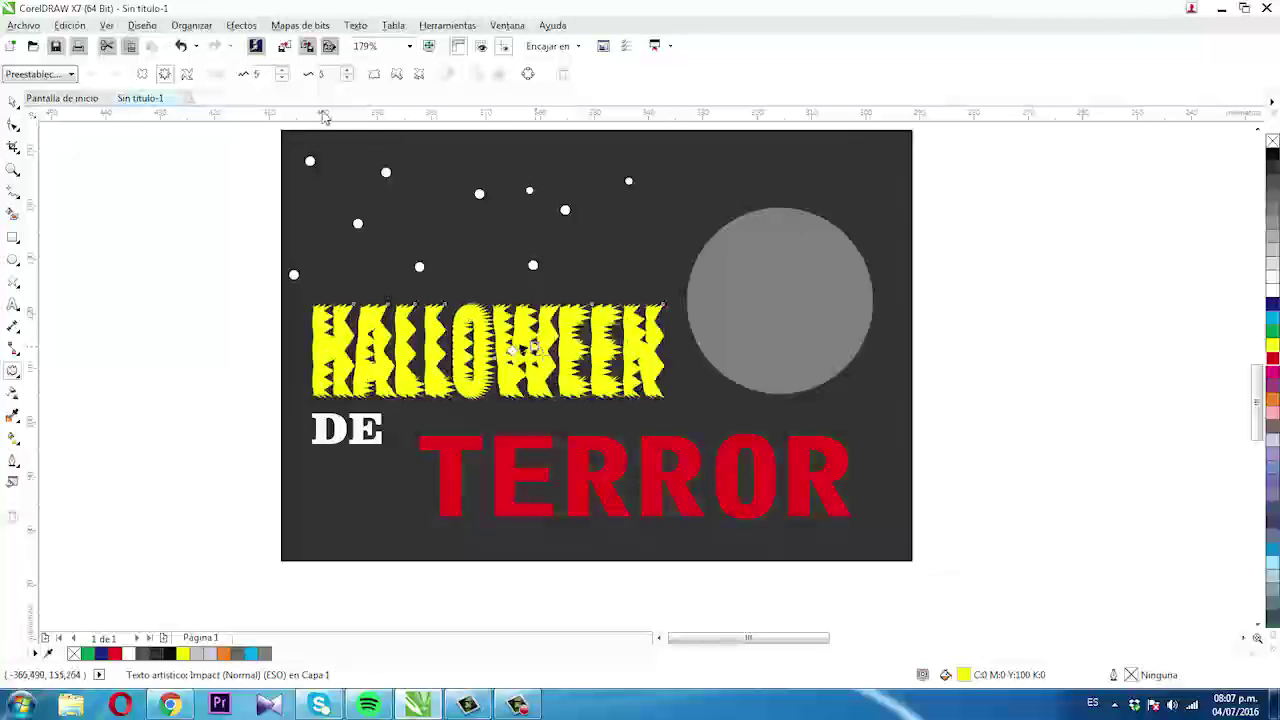
left_click(216, 75)
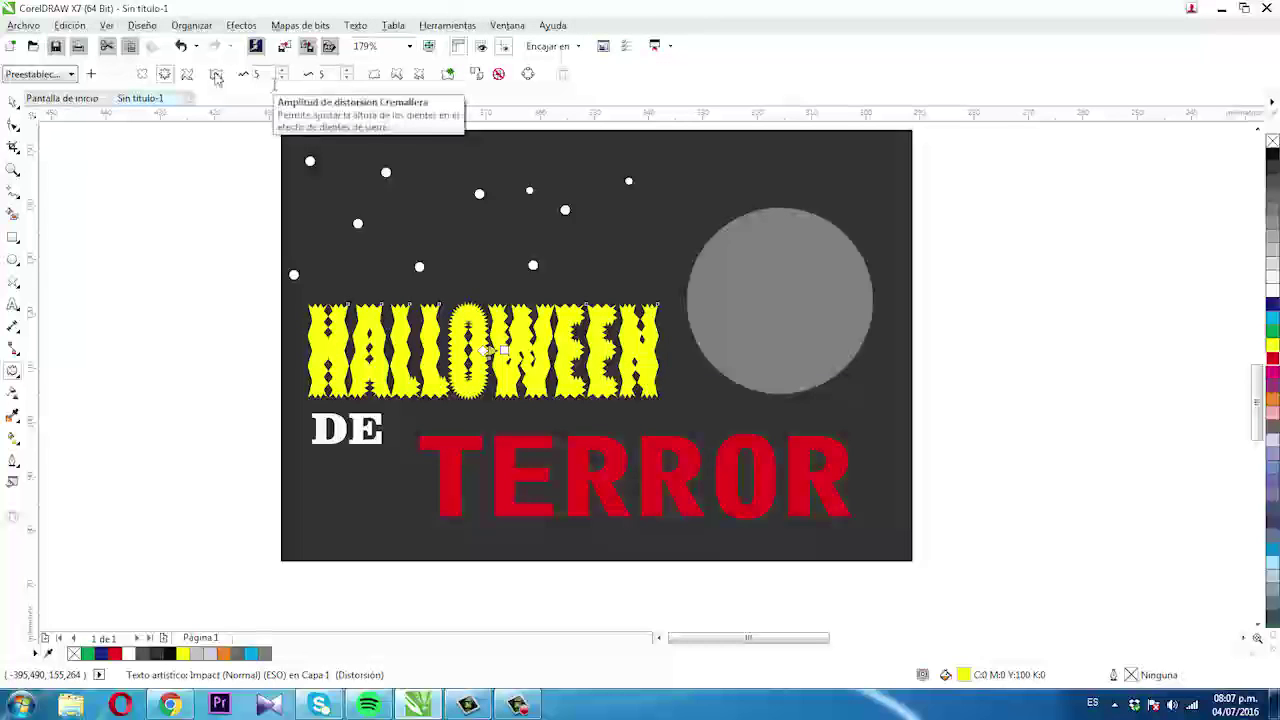
Set the HALLOWEEN zipper distortion's amplitude to 4 and its frequency to 2.
left_click(283, 79)
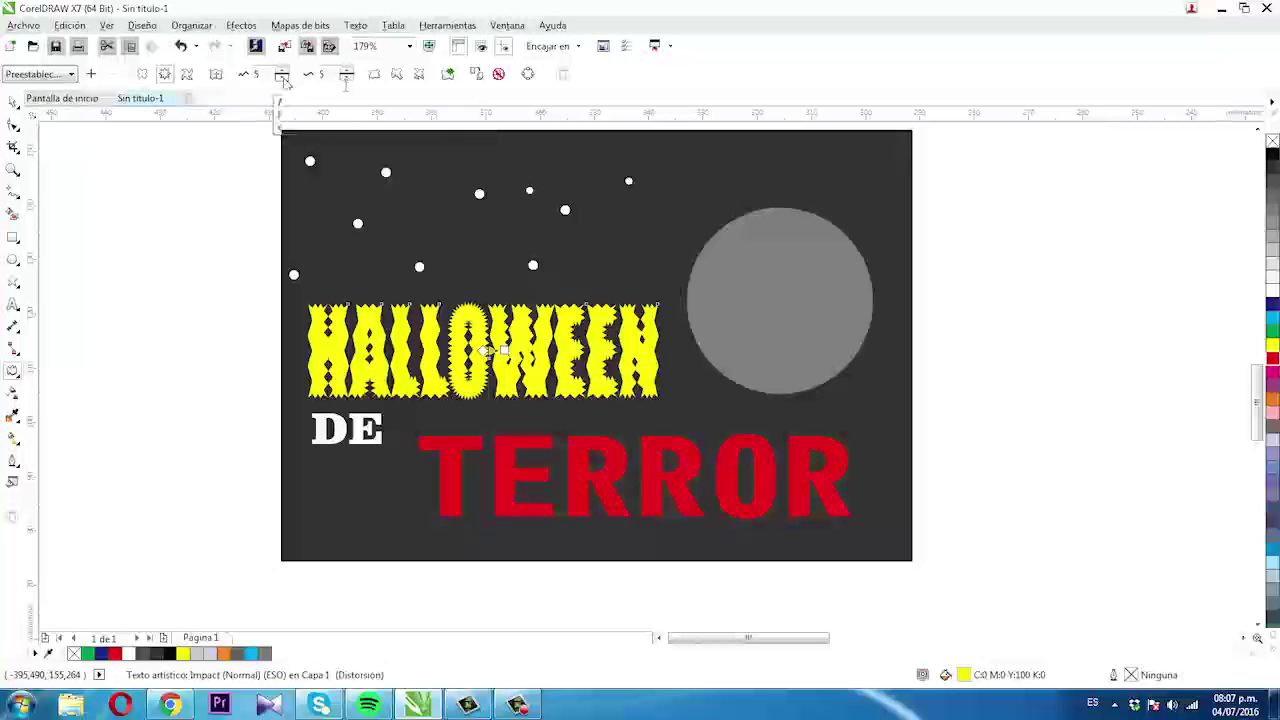
left_click(346, 76)
left_click(346, 76)
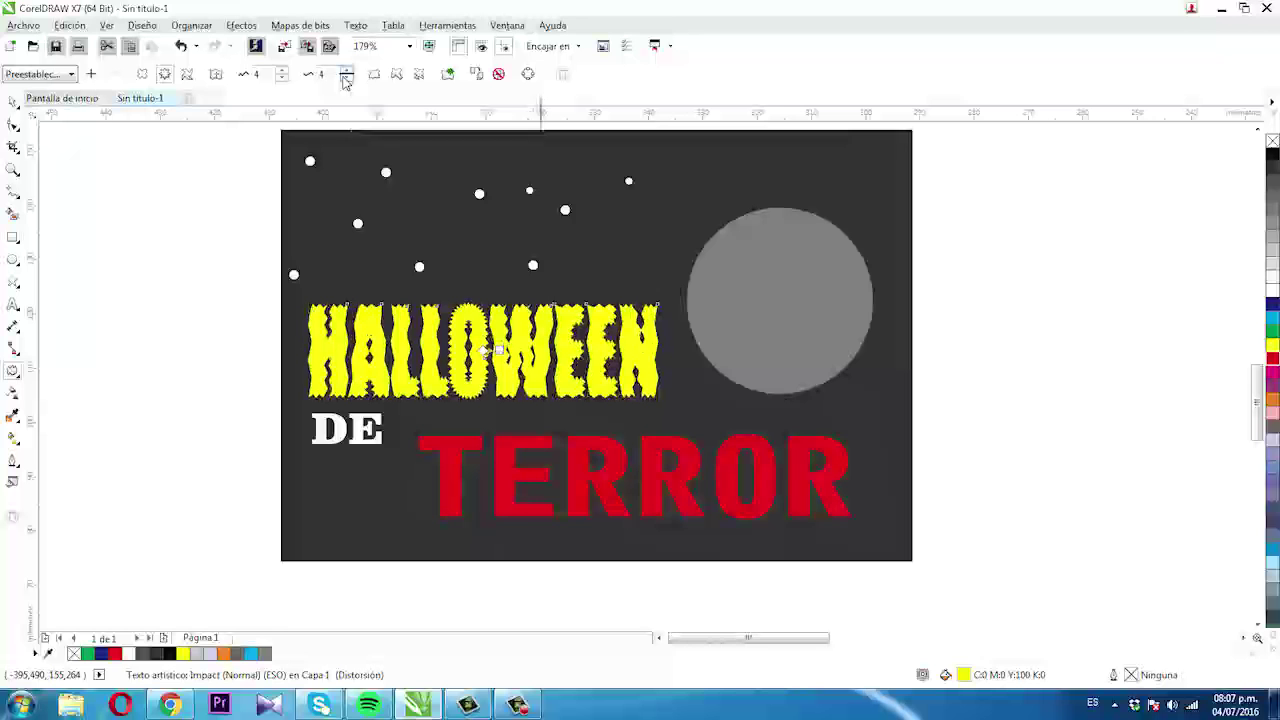
left_click(346, 78)
left_click(346, 79)
left_click(346, 79)
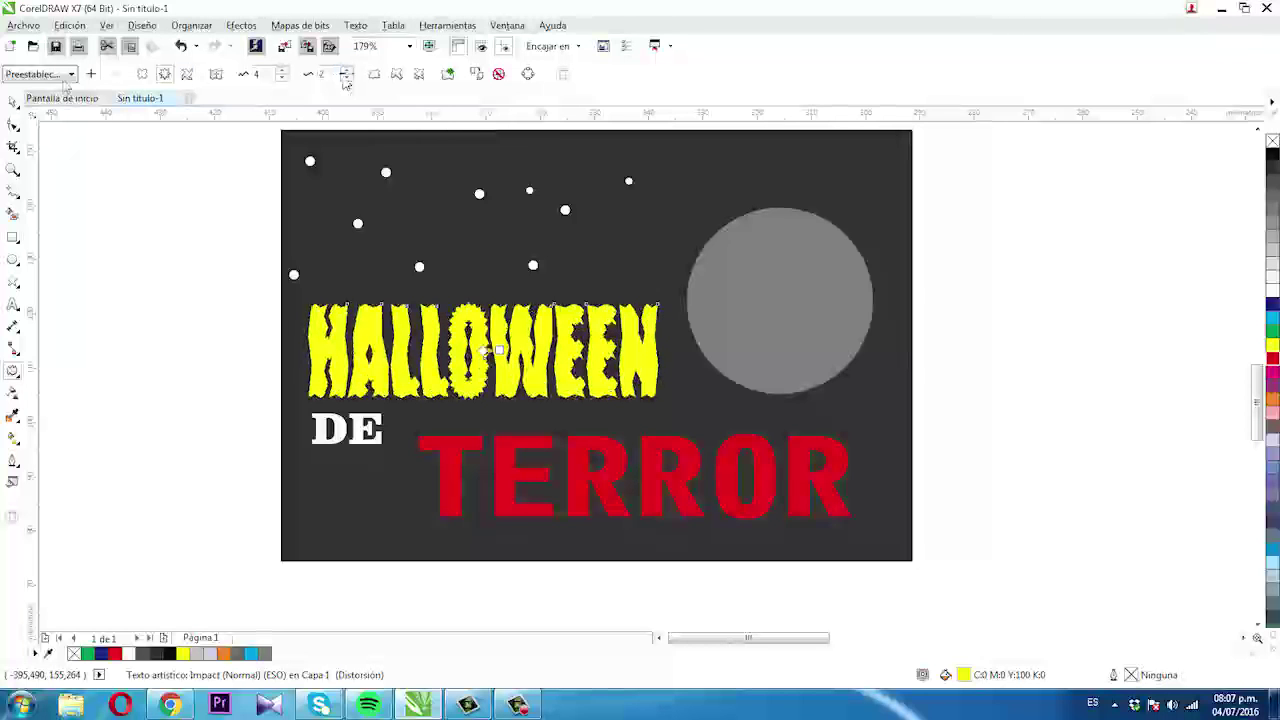
Stretch the distorted HALLOWEEN text upward to about 23 mm high and widen it to the moon's edge.
key("space")
left_click_drag(482, 296, 484, 266)
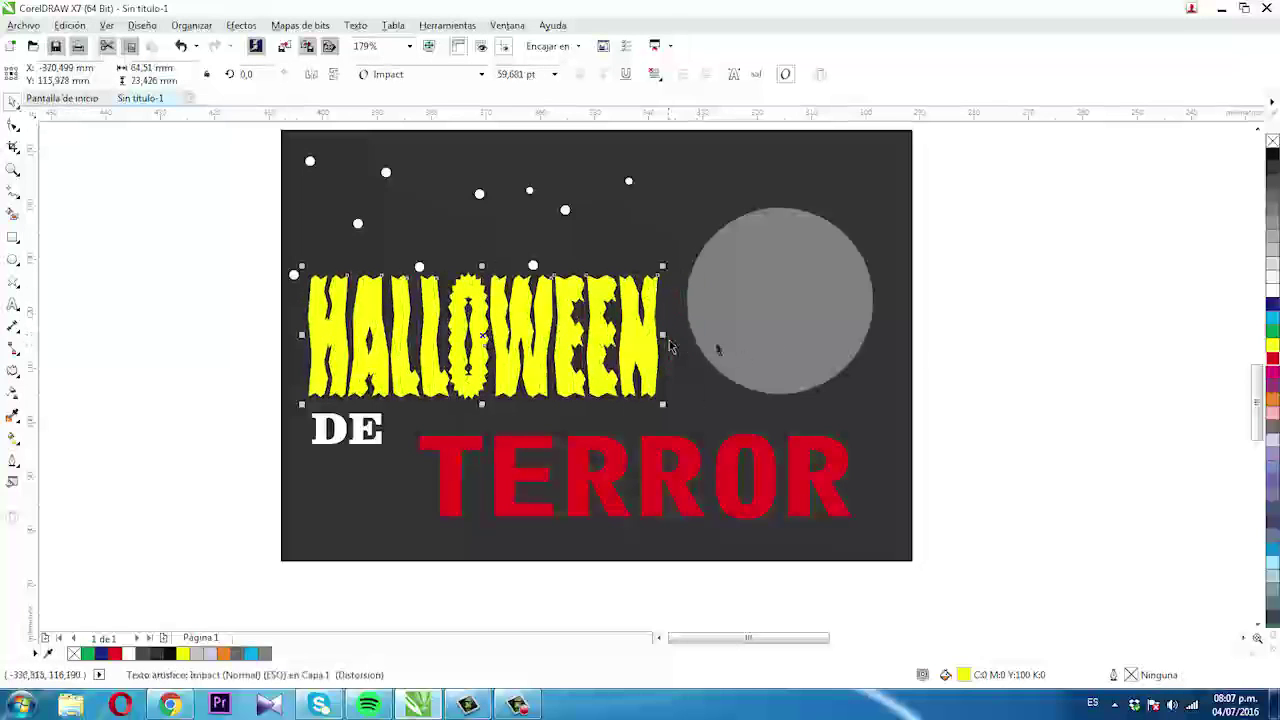
left_click_drag(669, 340, 706, 340)
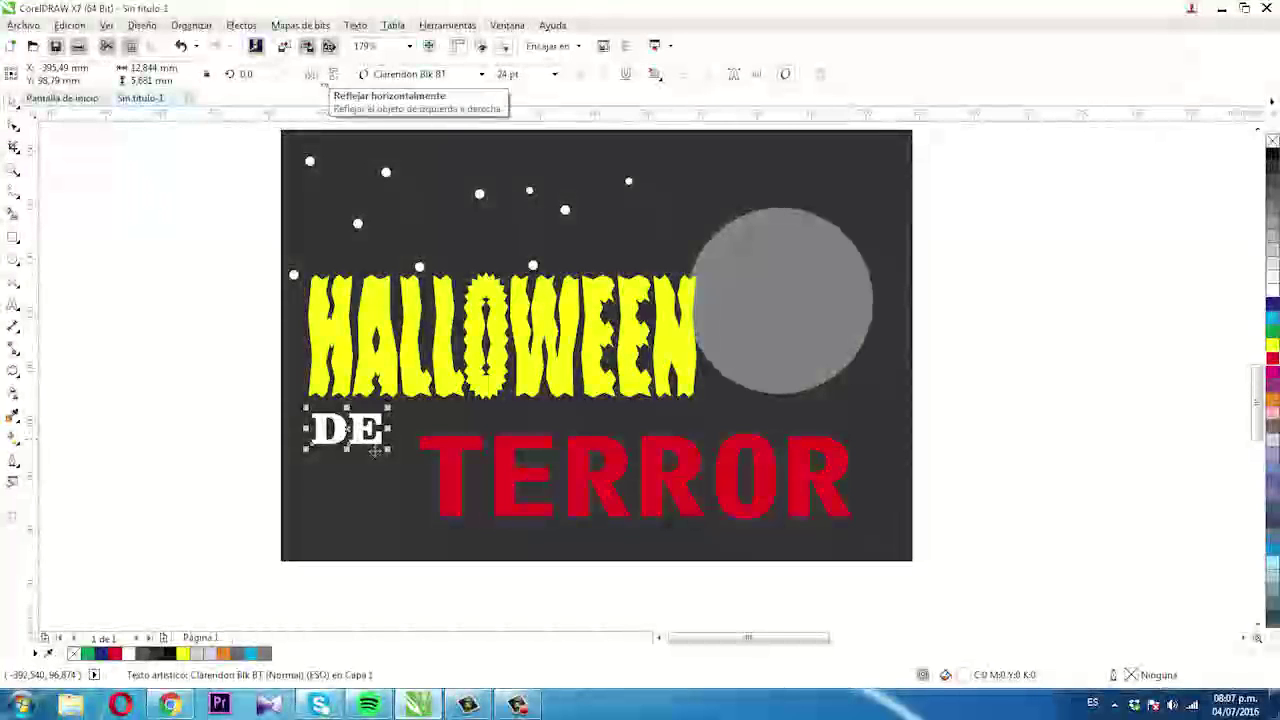
Apply a push and pull distortion with an amplitude of 11 to the DE text and centre it.
left_click(12, 372)
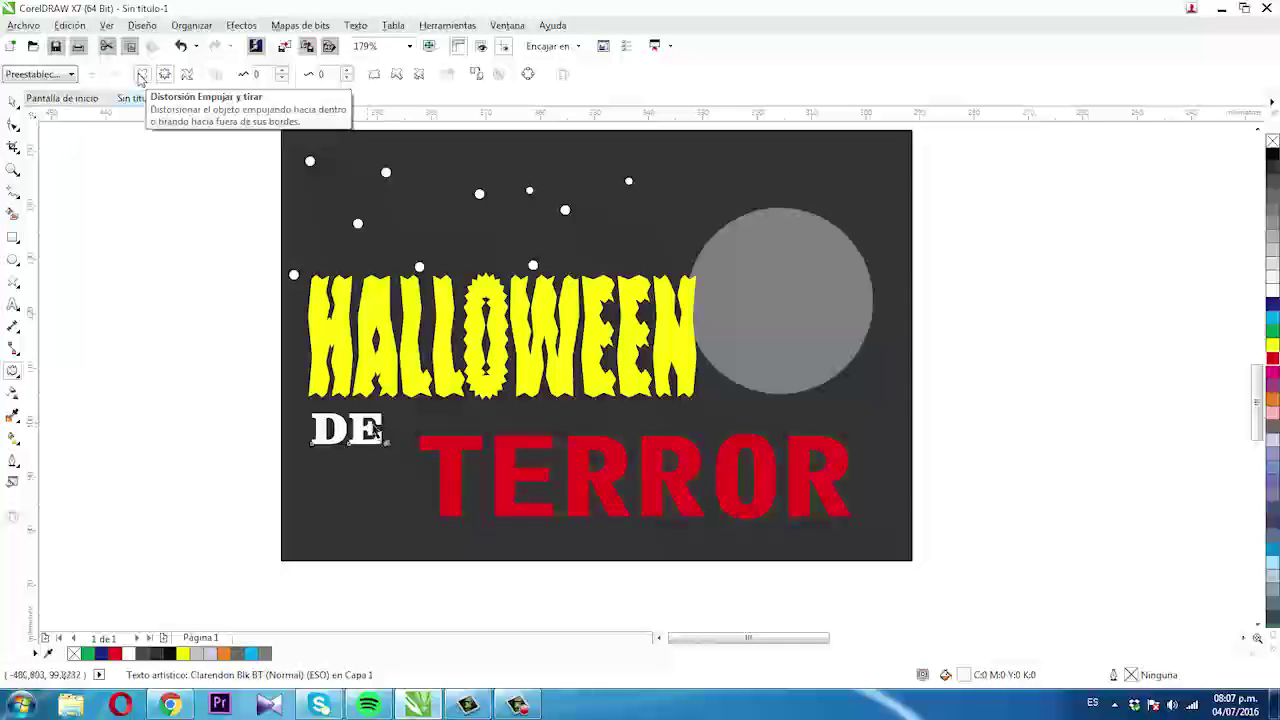
left_click(141, 76)
mouse_move(366, 427)
left_mouse_down()
mouse_move(385, 414)
mouse_move(370, 424)
left_mouse_up()
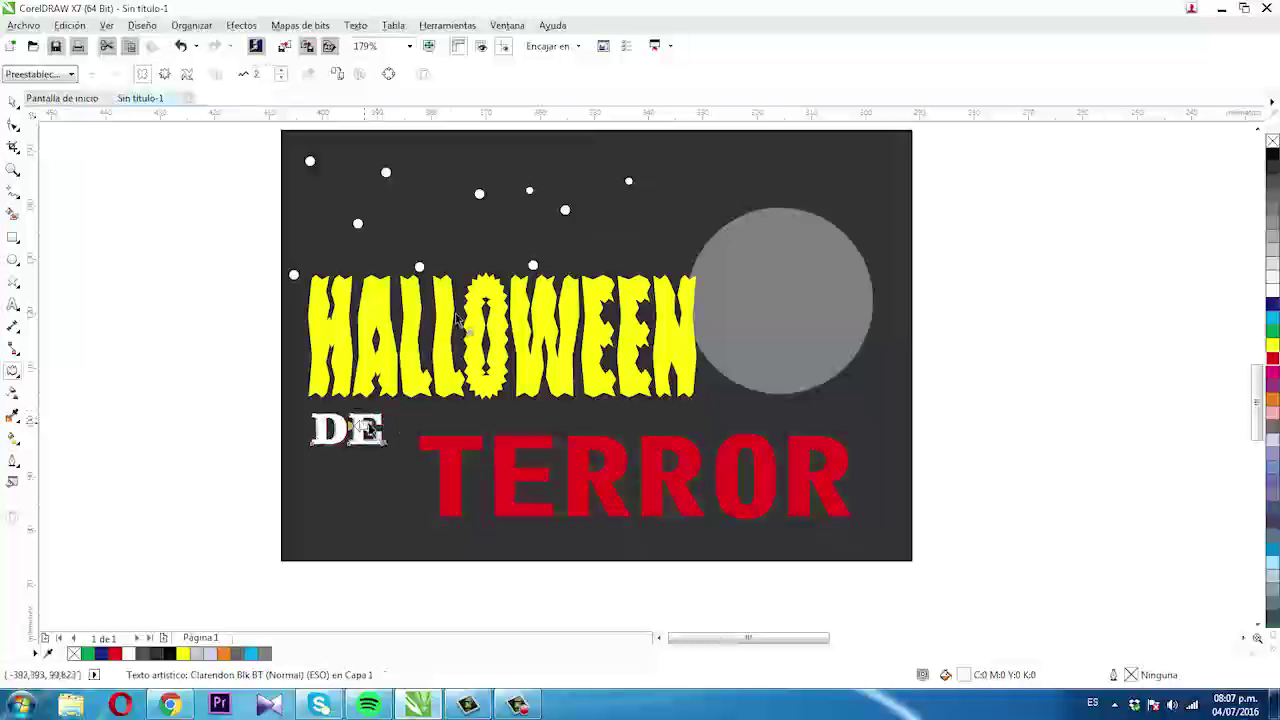
key("ctrl+z")
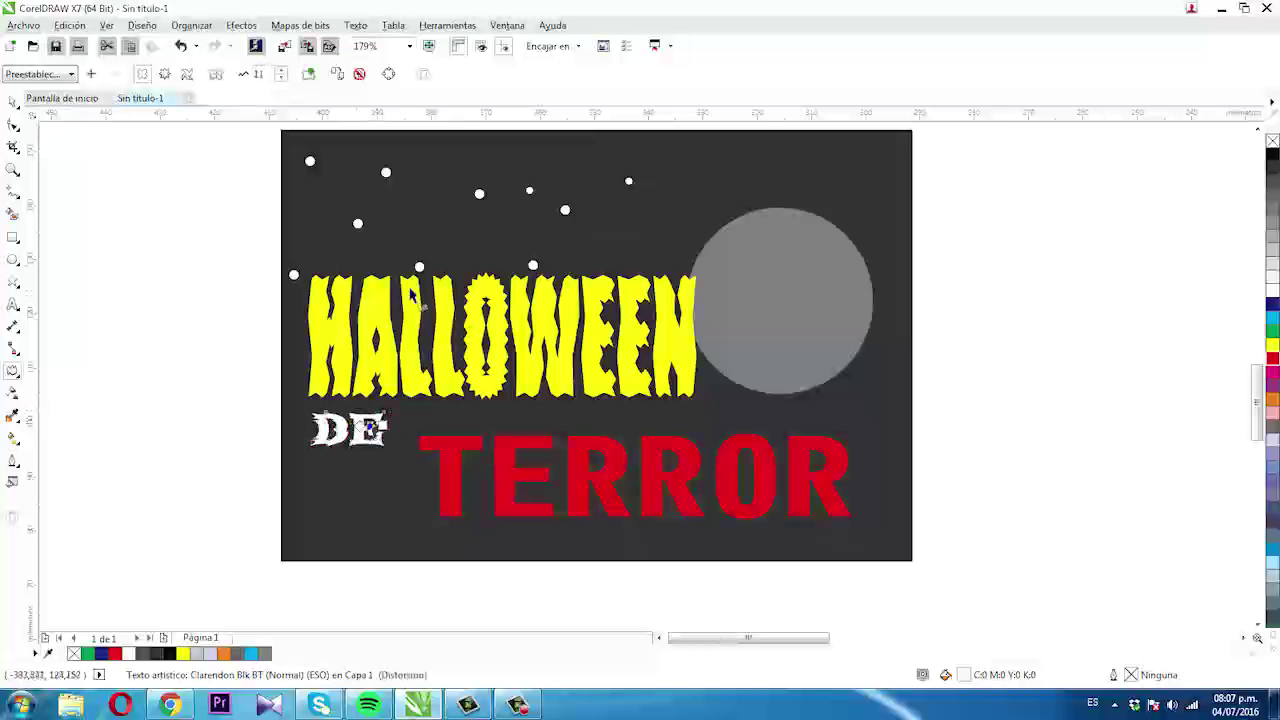
left_click(217, 76)
key("ctrl+z")
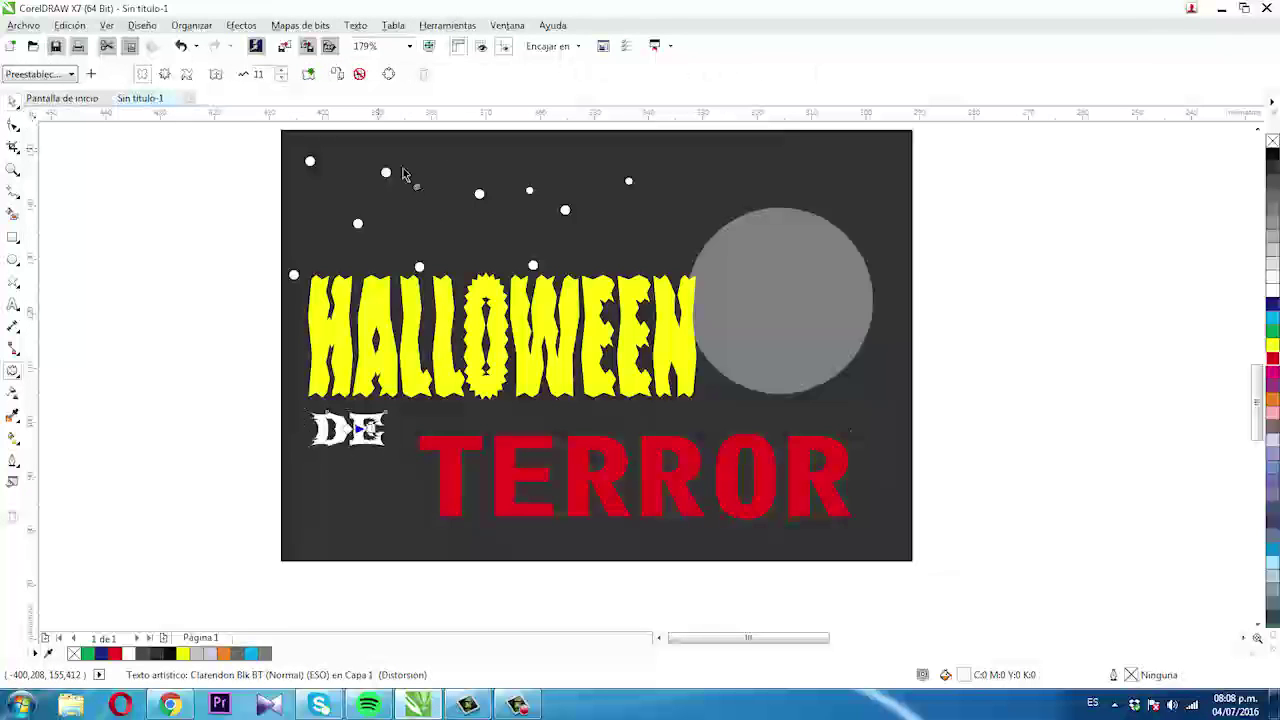
Move TERROR slightly closer to DE and apply a centred twister distortion with an additional angle of 25 degrees.
key("space")
left_click_drag(686, 498, 680, 488)
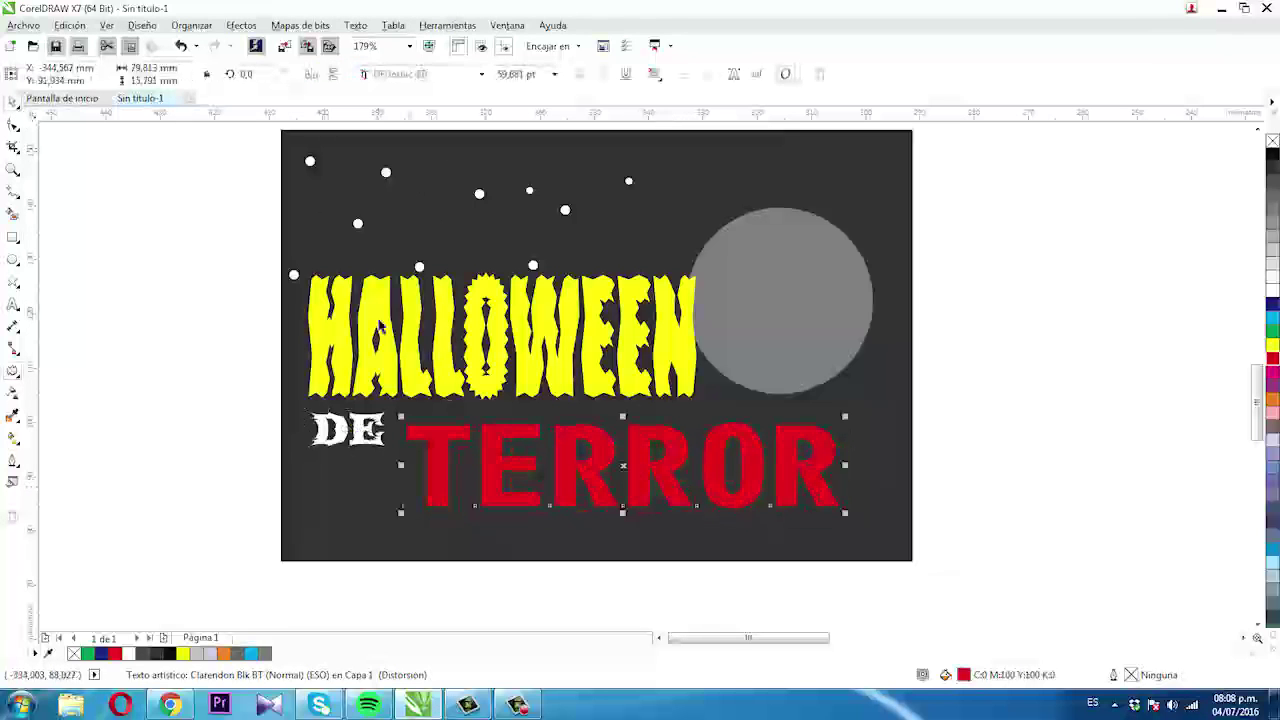
left_click(11, 372)
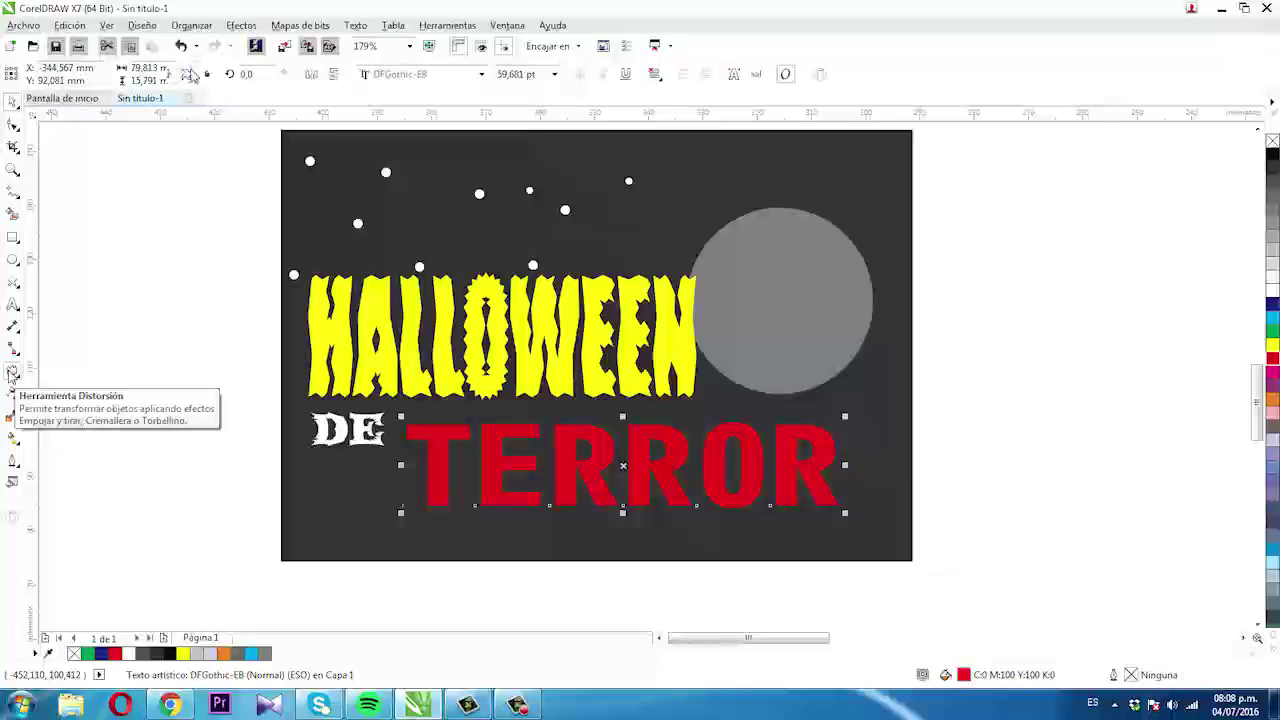
left_click(11, 373)
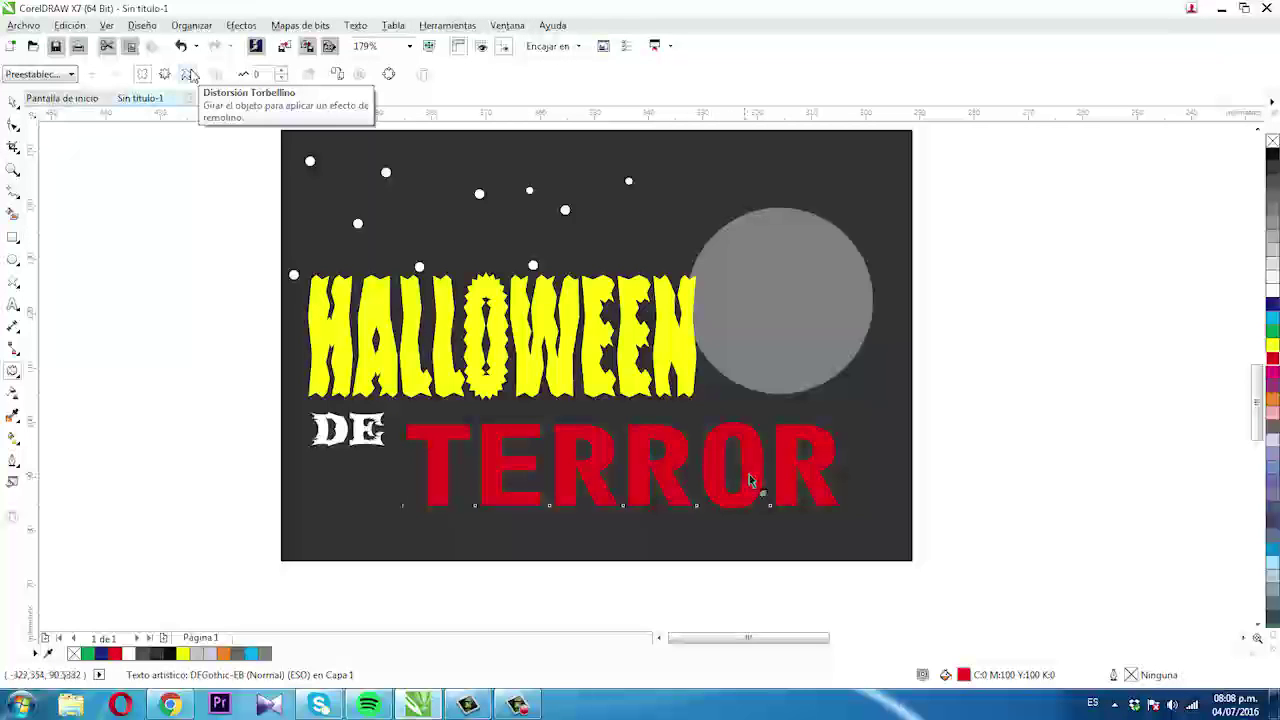
left_click(188, 75)
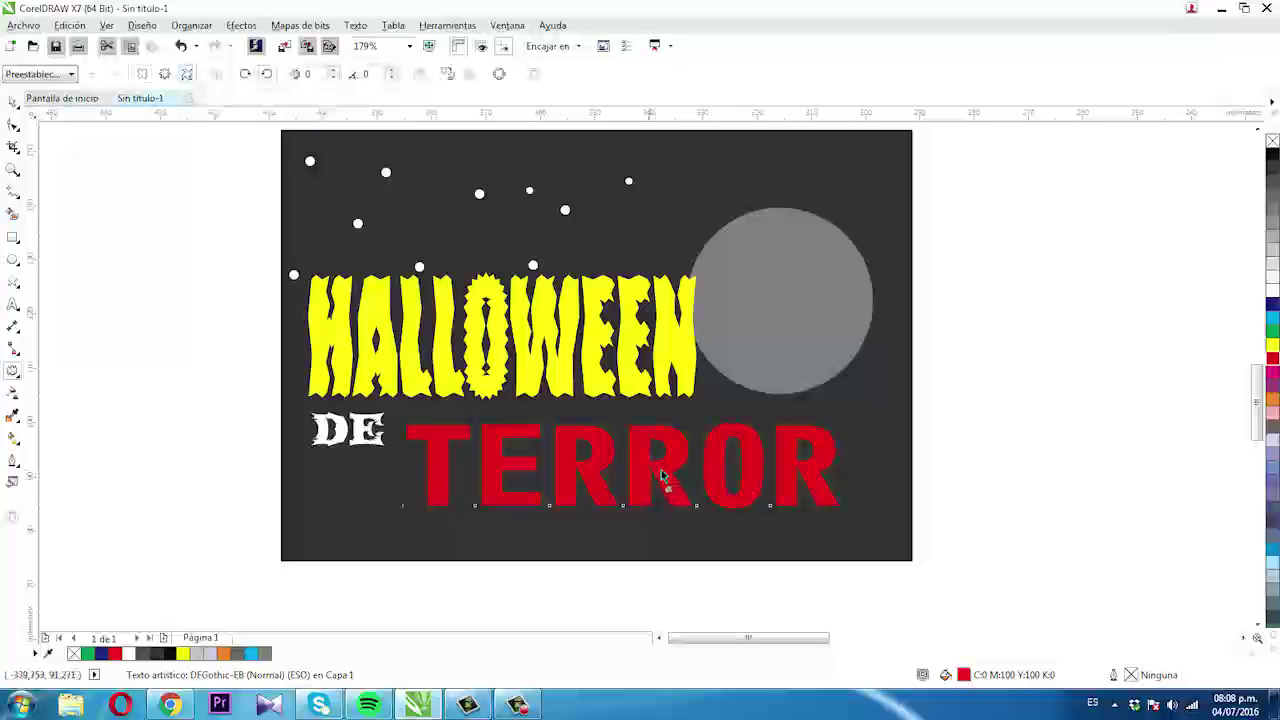
left_click_drag(651, 469, 672, 479)
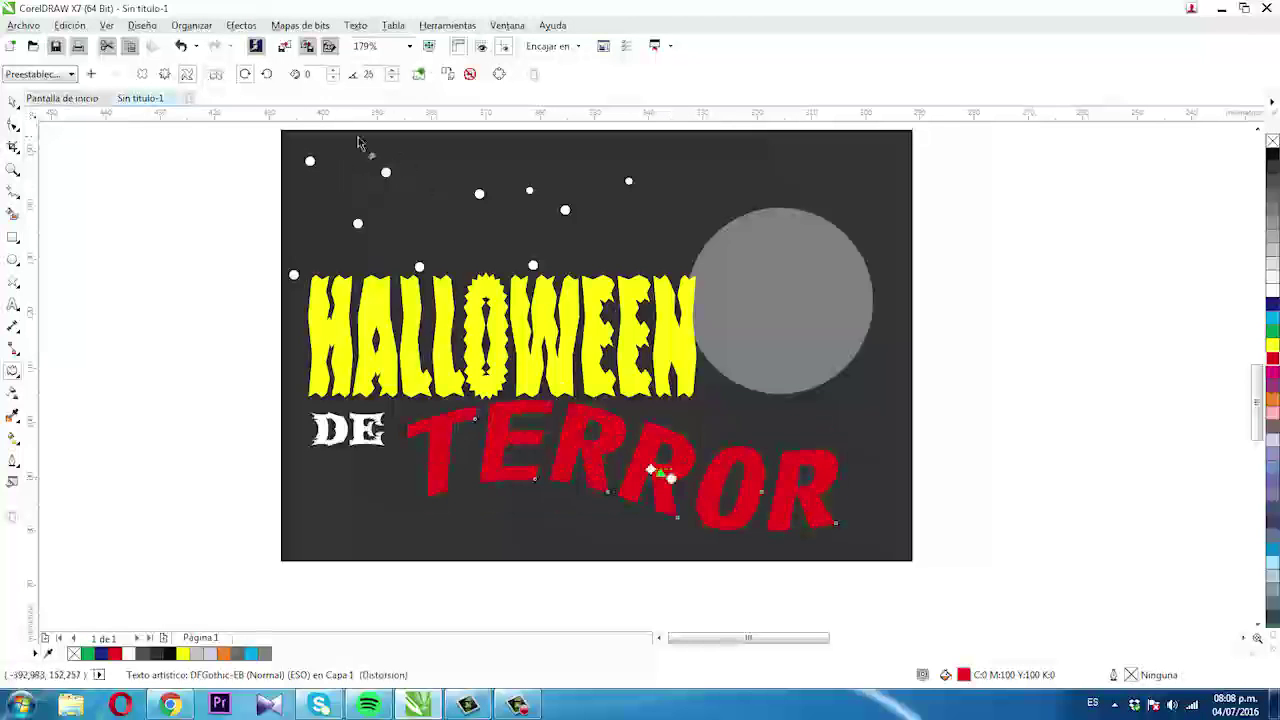
left_click(266, 74)
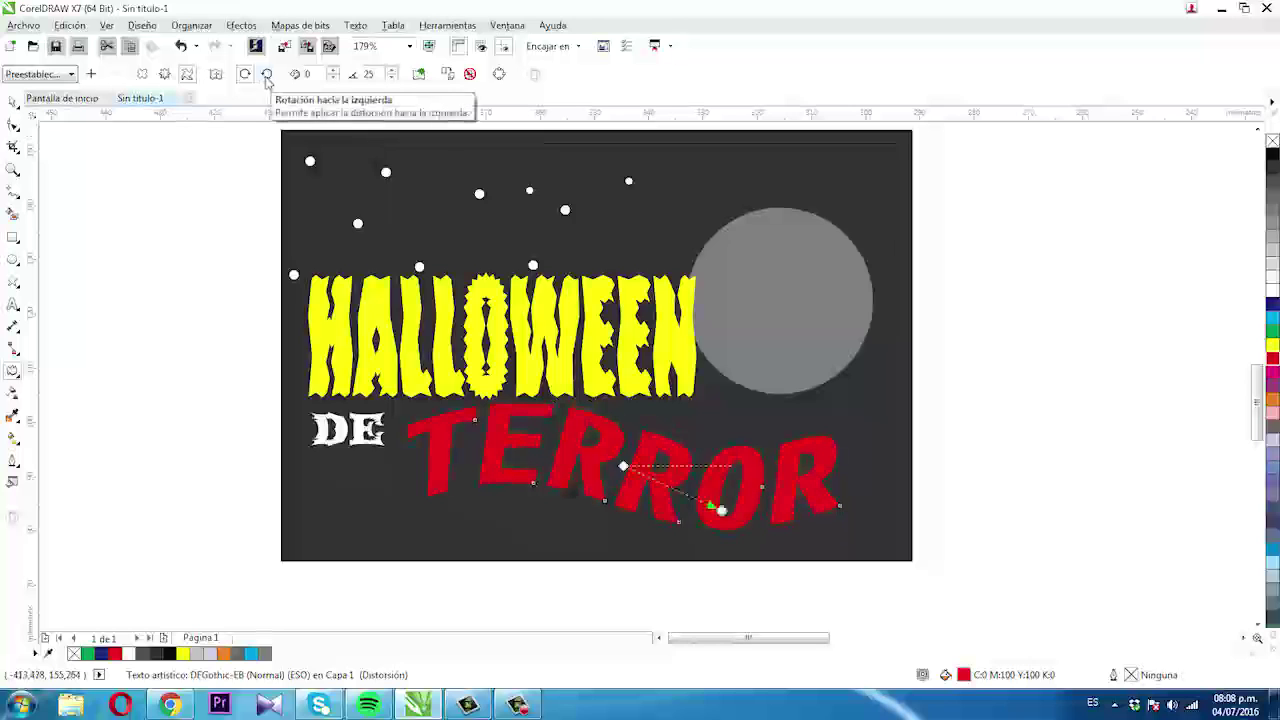
Duplicate four white stars, placing one copy above the moon and three in the sky above HALLOWEEN.
left_click(13, 101)
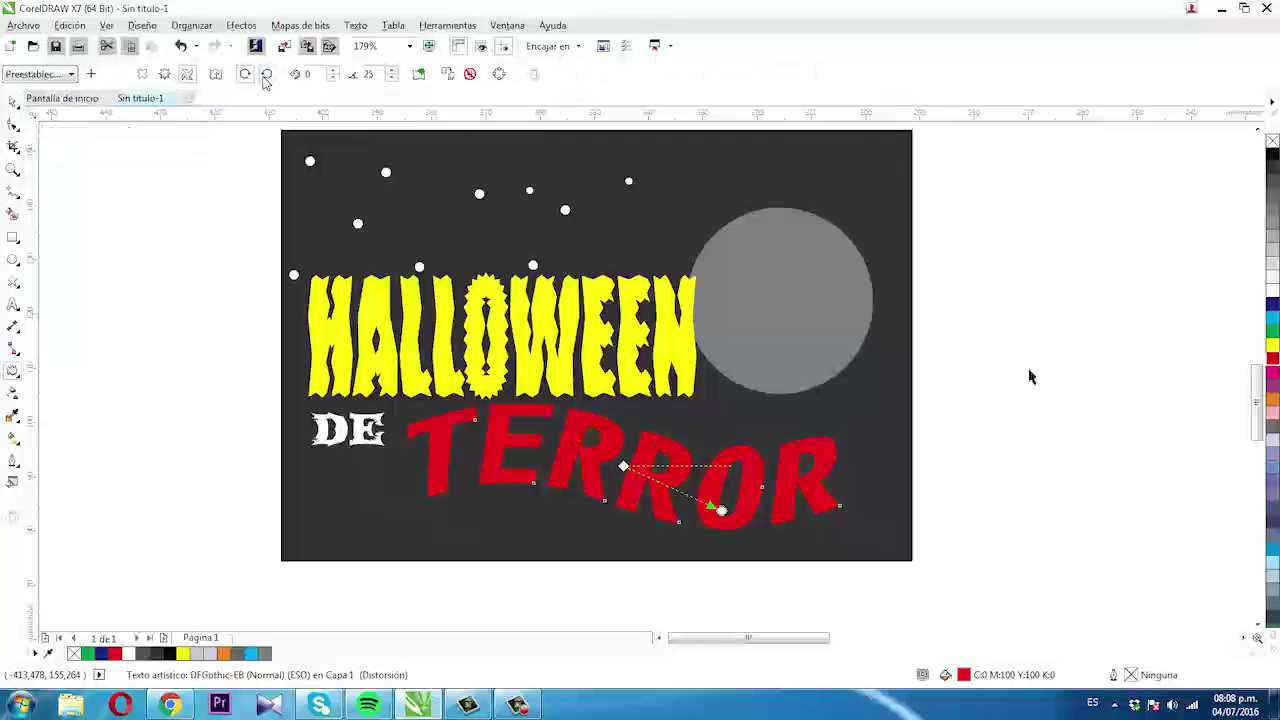
left_click_drag(629, 183, 812, 175)
right_click(812, 175)
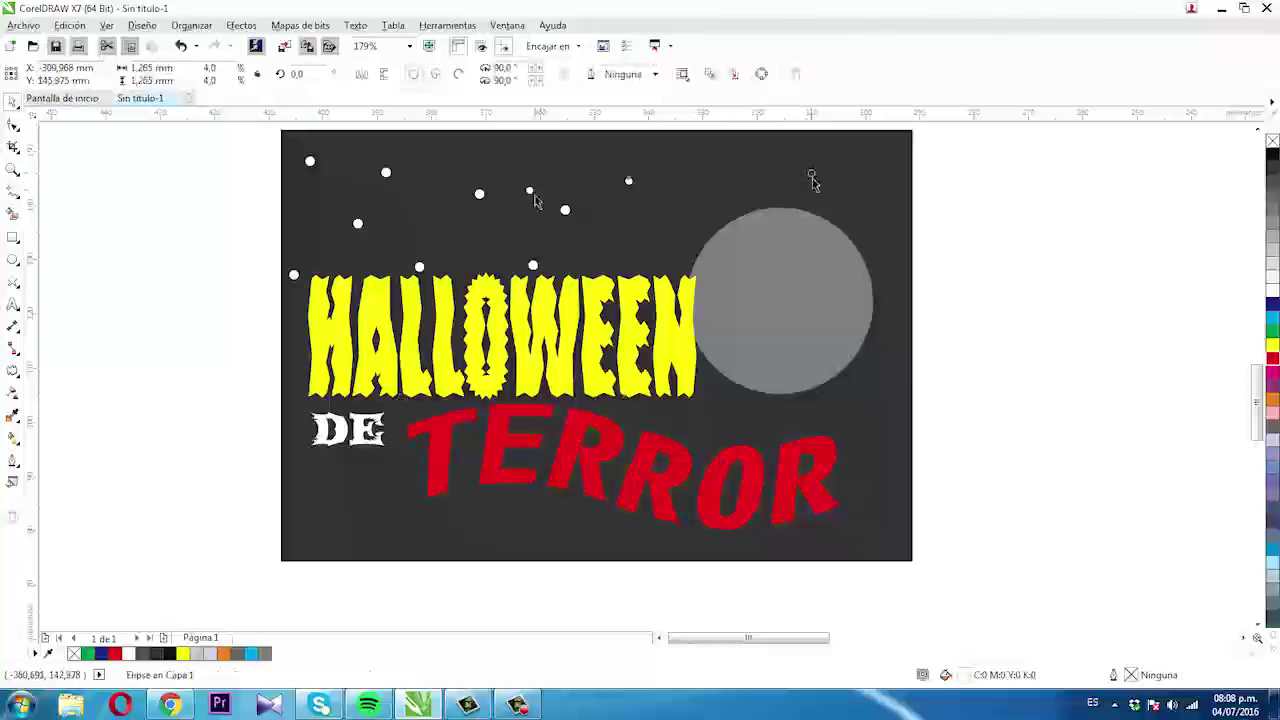
left_click_drag(622, 219, 660, 205)
right_click(660, 205)
left_click_drag(565, 211, 613, 245)
right_click(613, 245)
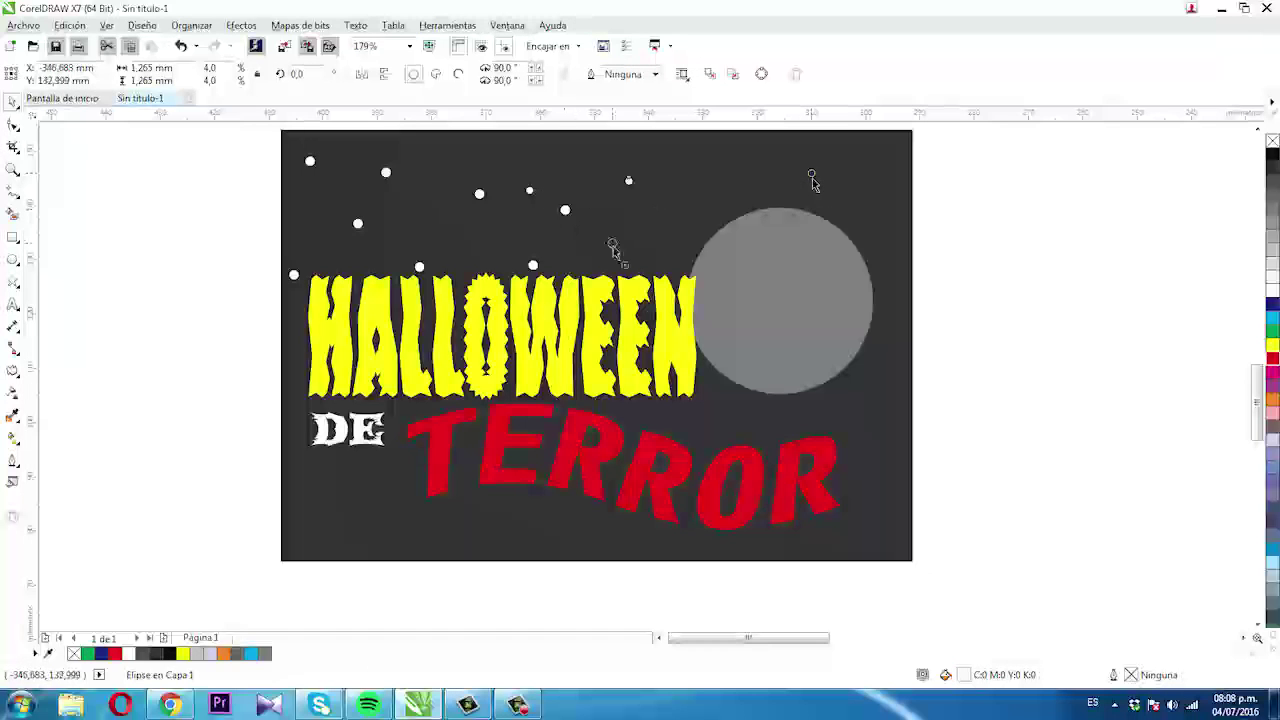
left_click_drag(522, 191, 516, 164)
right_click(516, 164)
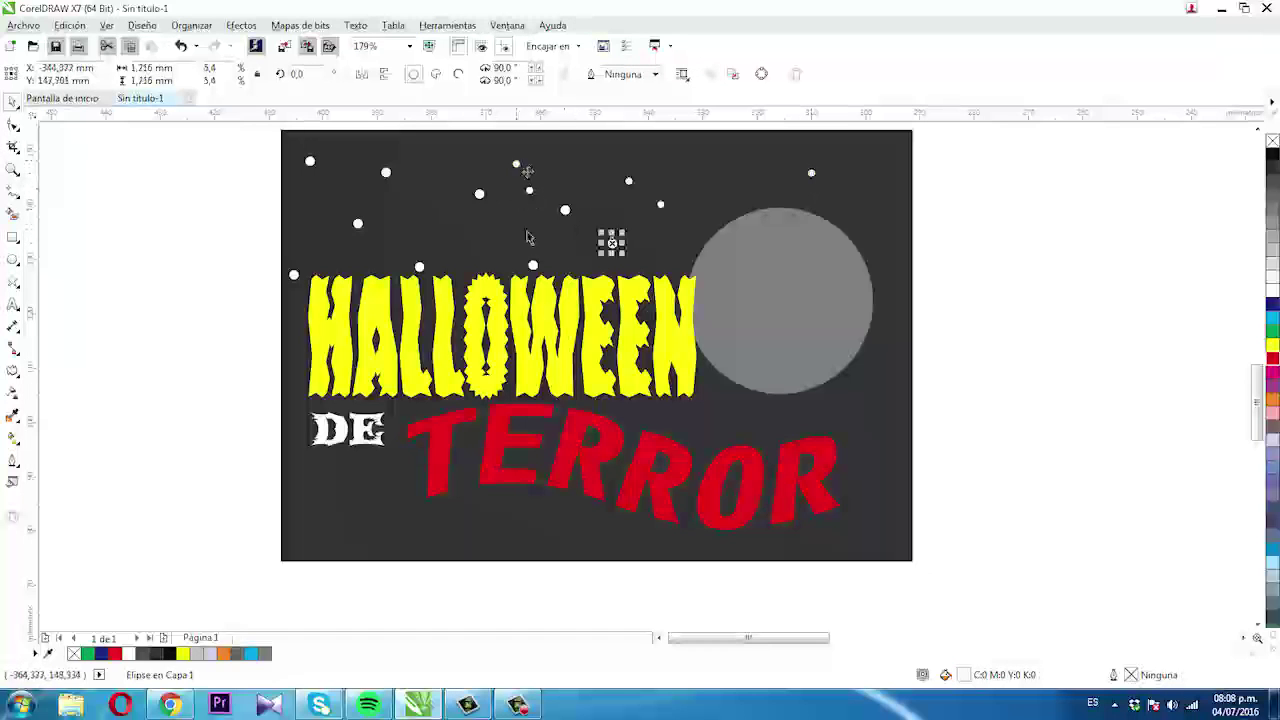
Add two more small star copies, one above the moon's left side and one beside its right edge.
left_click_drag(815, 177, 776, 172)
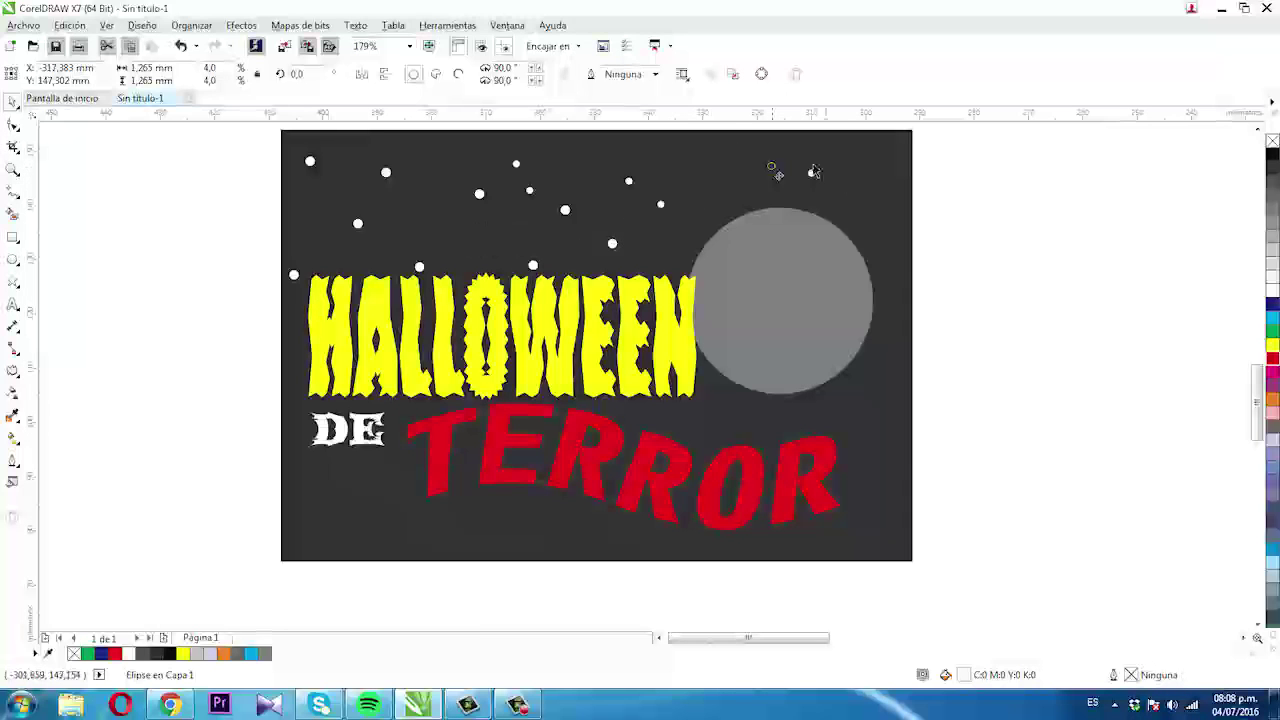
left_click_drag(811, 172, 742, 160)
right_click(742, 160)
left_click_drag(872, 214, 886, 270)
right_click(886, 270)
left_click(224, 376)
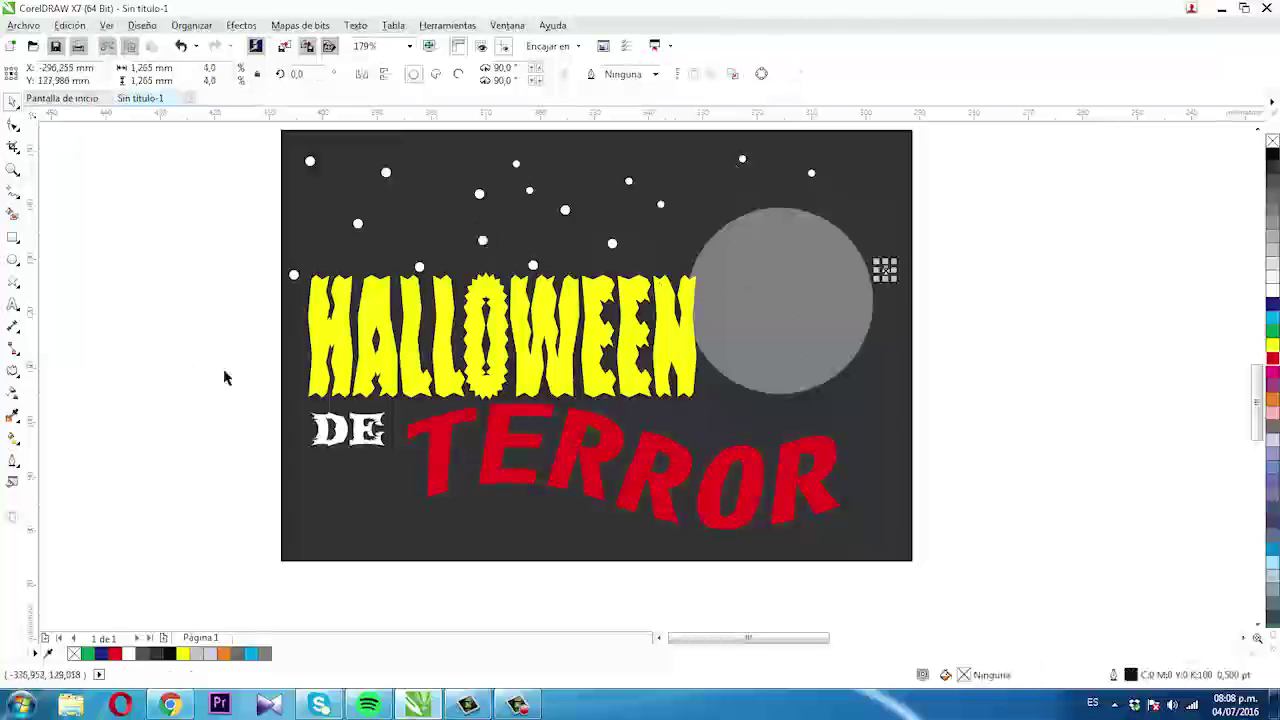